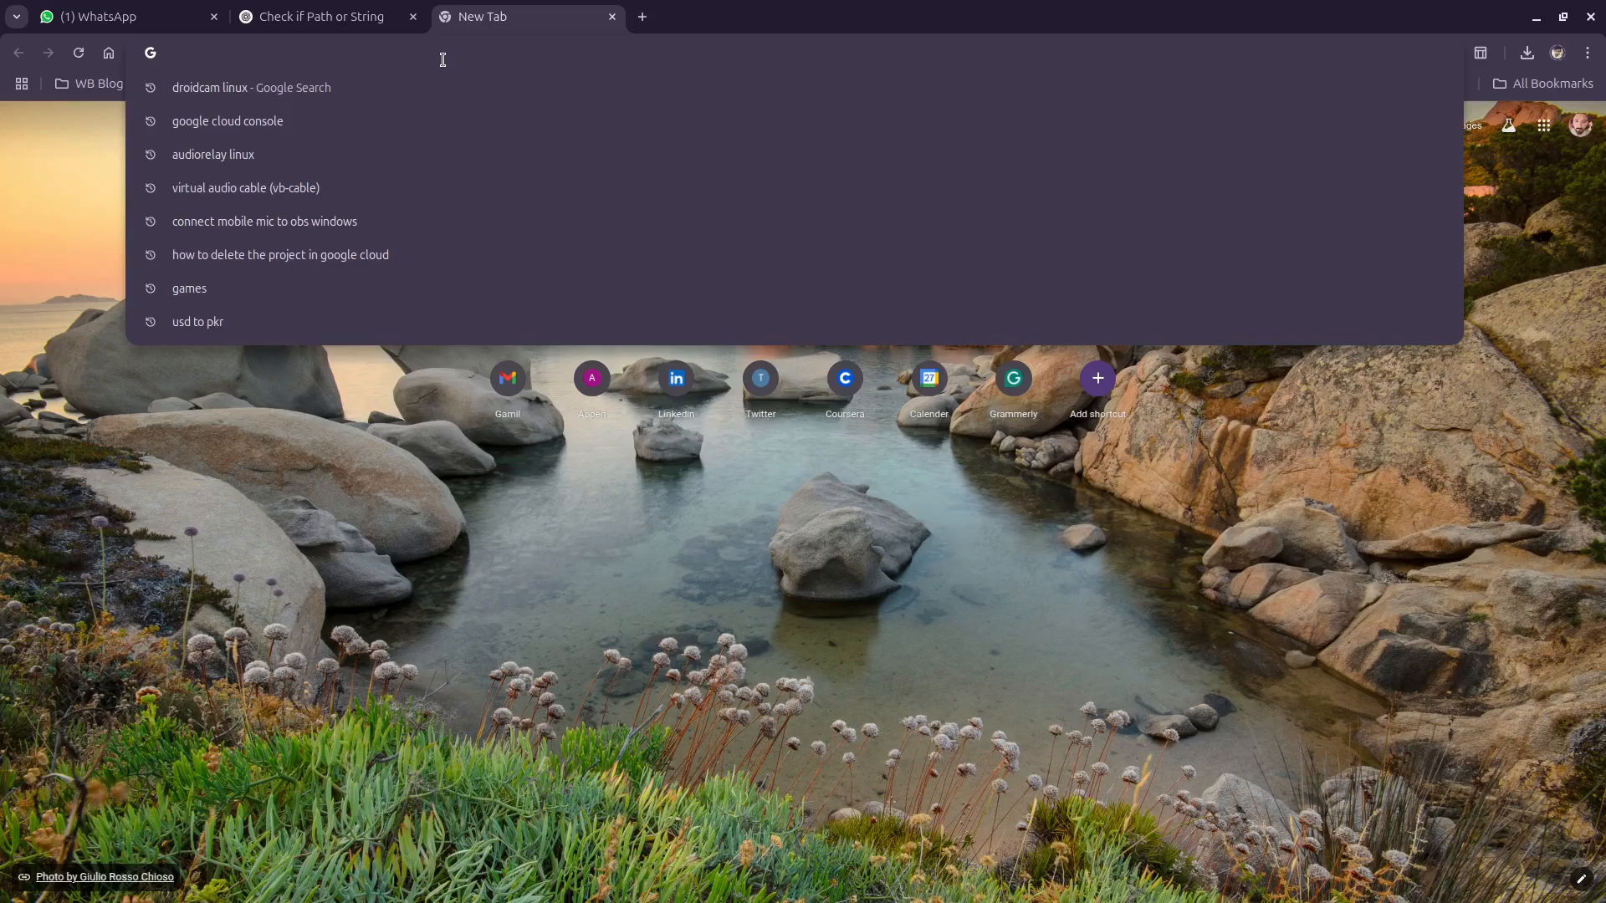
Step: Search the web for google cloud console, open the Google Cloud Platform console, and dismiss the project deletion notice
{"action": "type", "text": "google "}
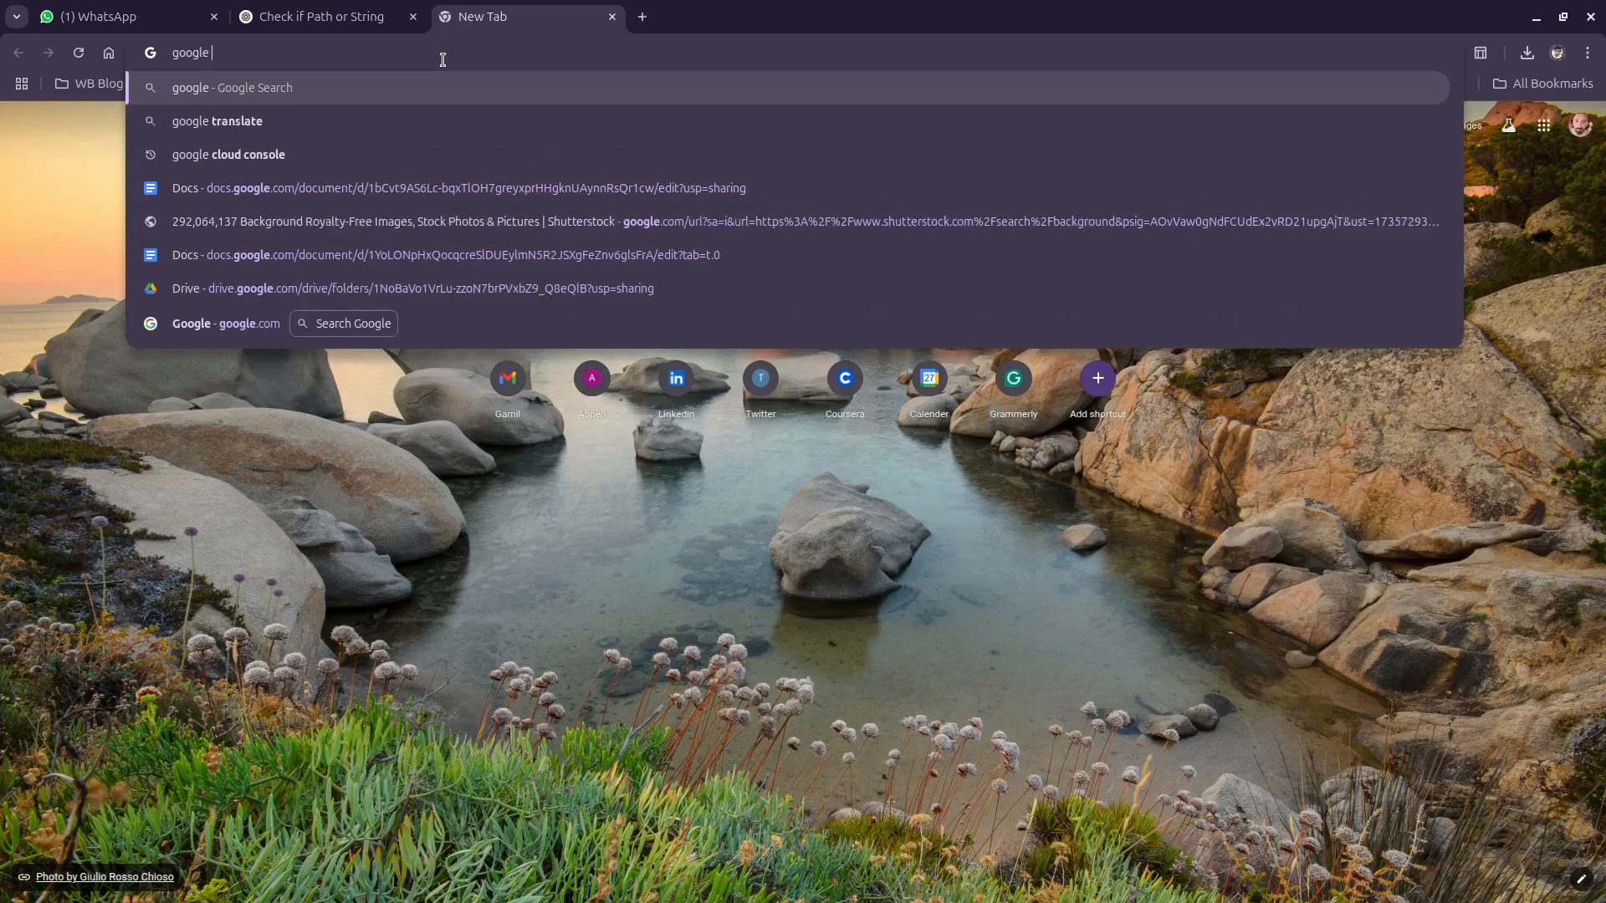
{"action": "type", "text": "cloud conso"}
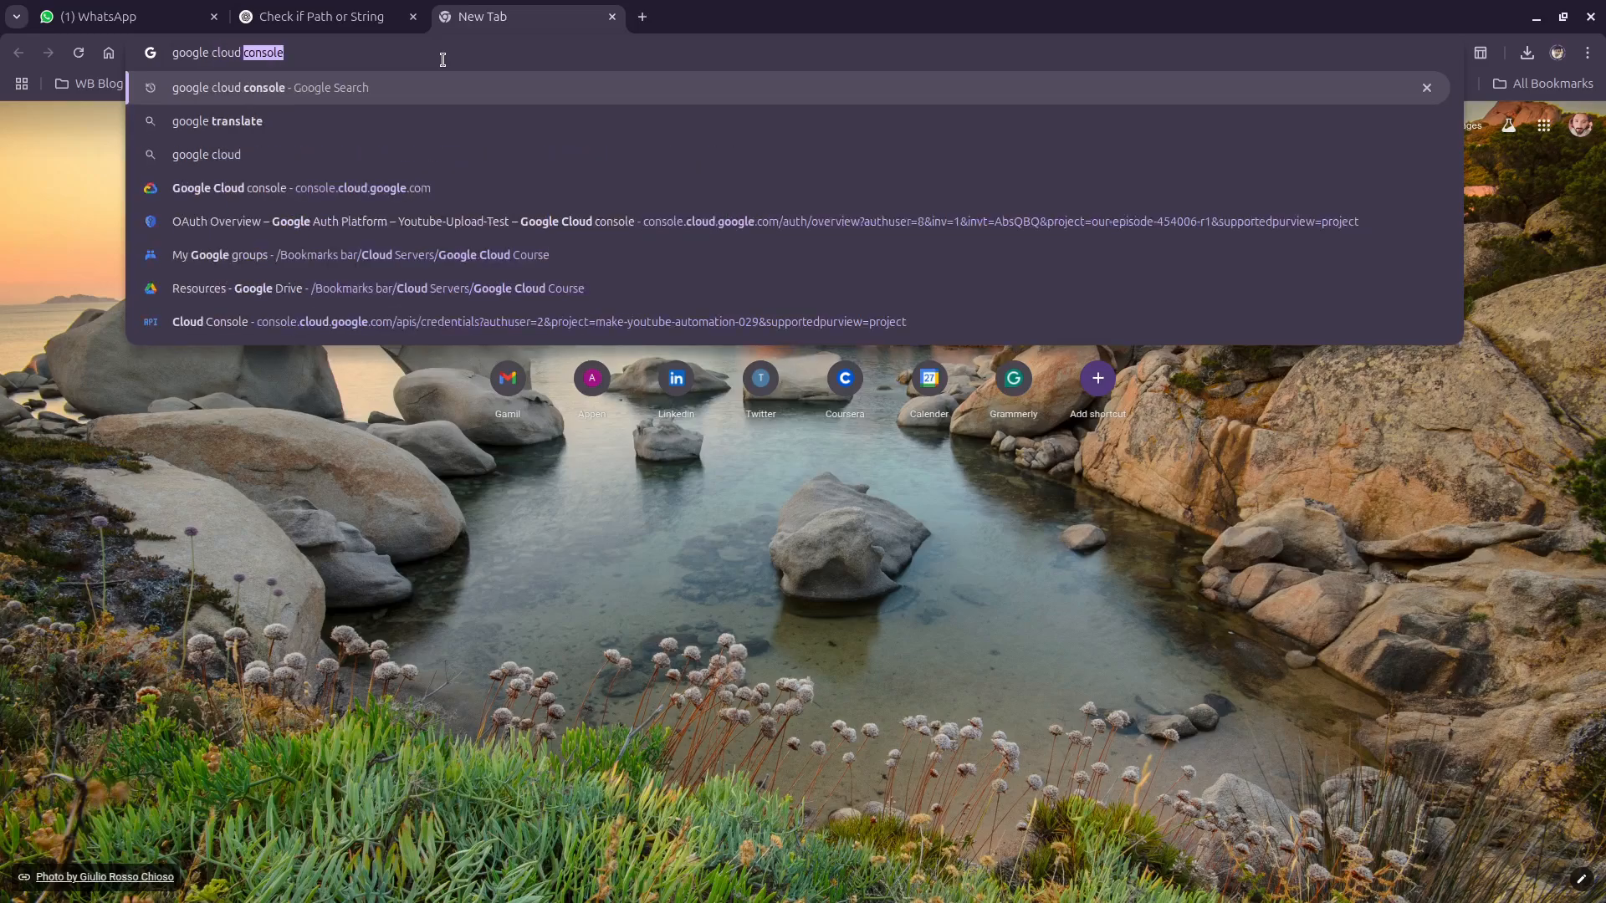
{"action": "type", "text": "le"}
{"action": "key", "text": "Return"}
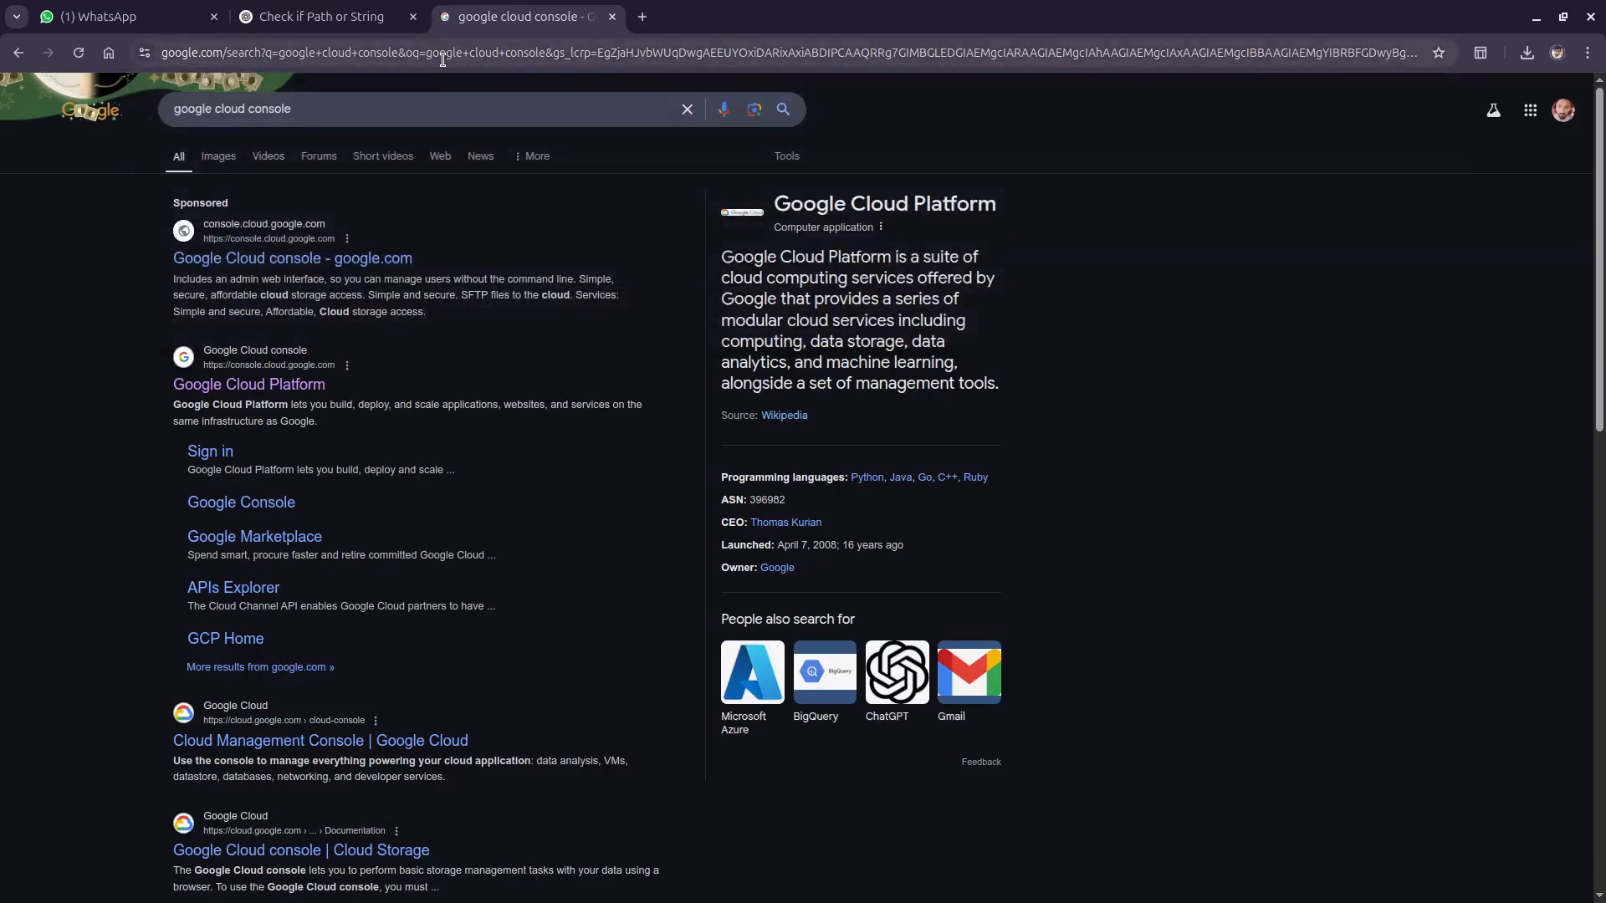
{"action": "left_click", "coordinate": [235, 389]}
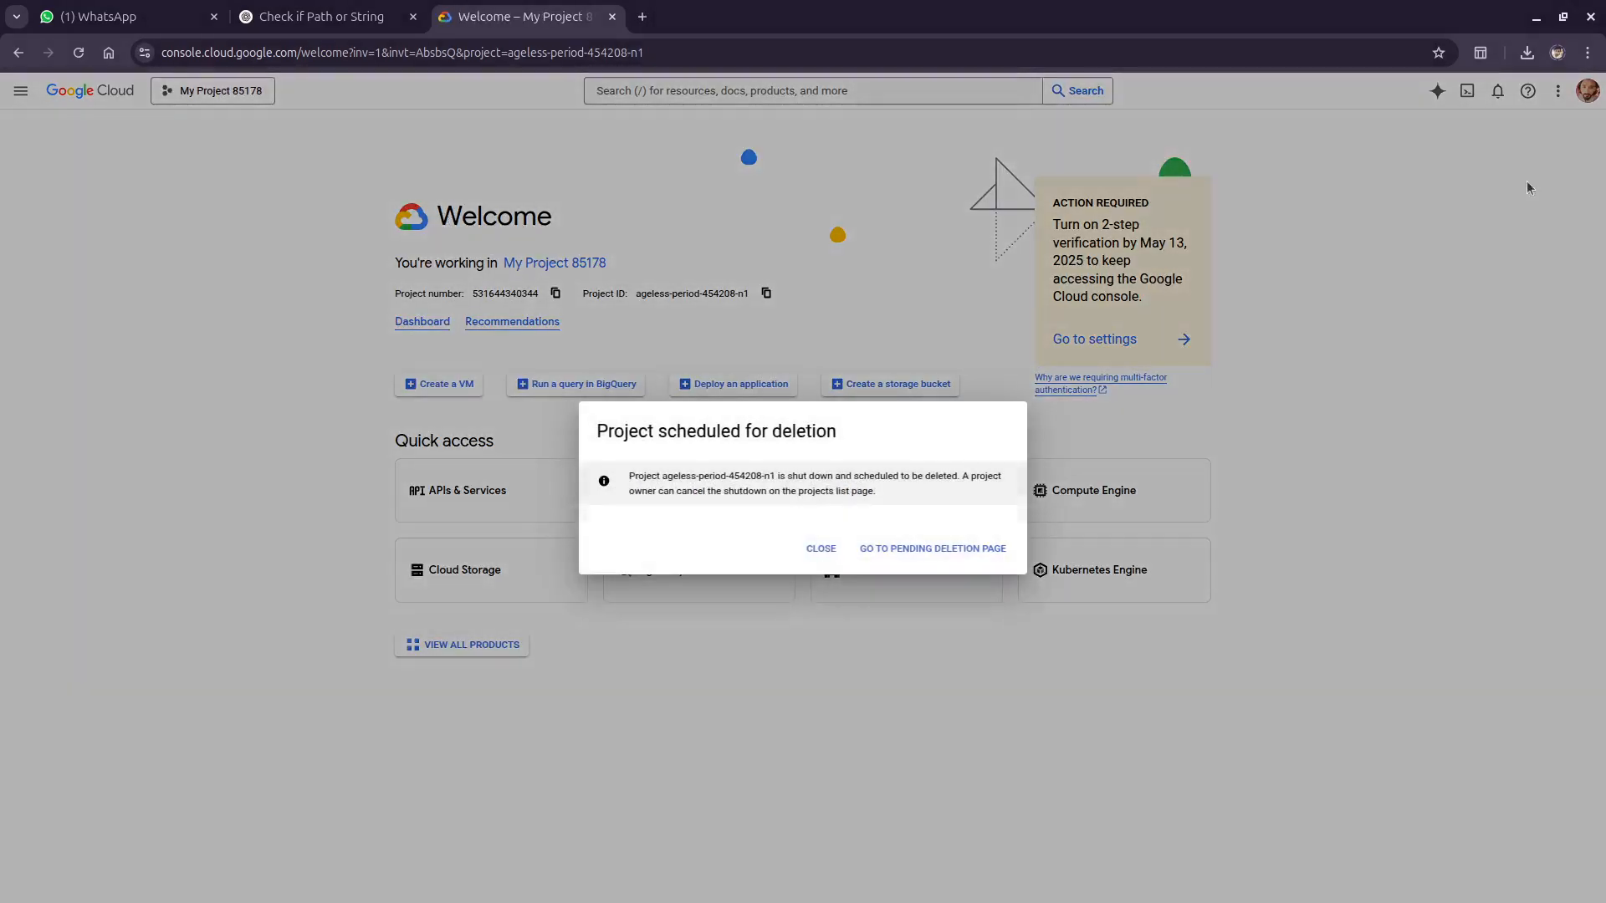
{"action": "left_click", "coordinate": [835, 557]}
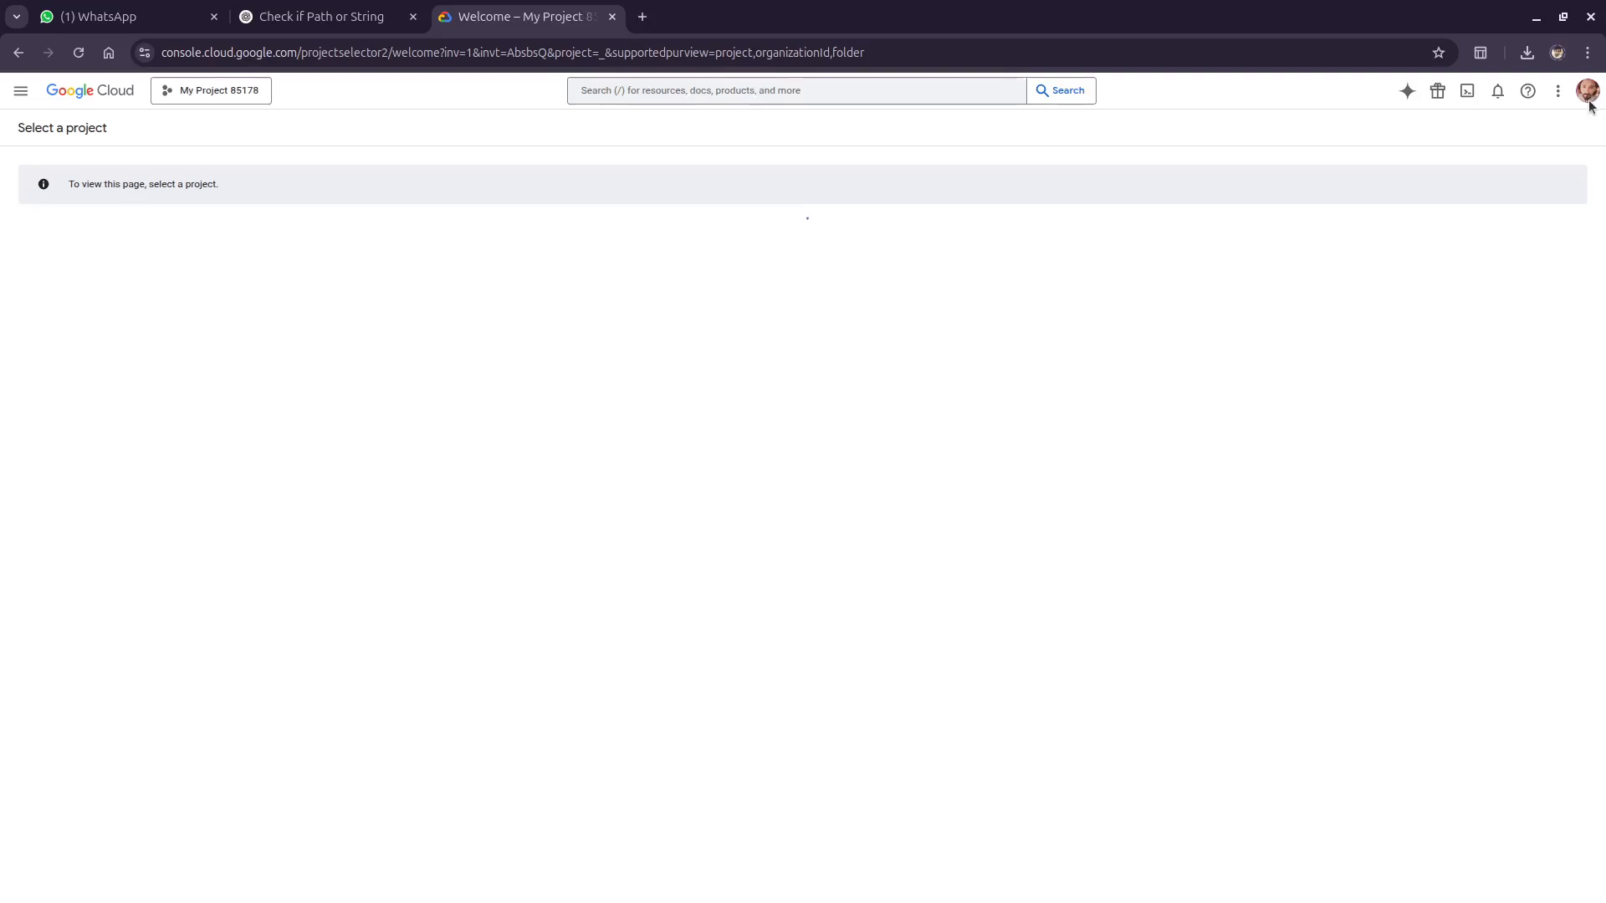
Step: Check which Google account is signed in to the Google Cloud console
{"action": "left_click", "coordinate": [1589, 99]}
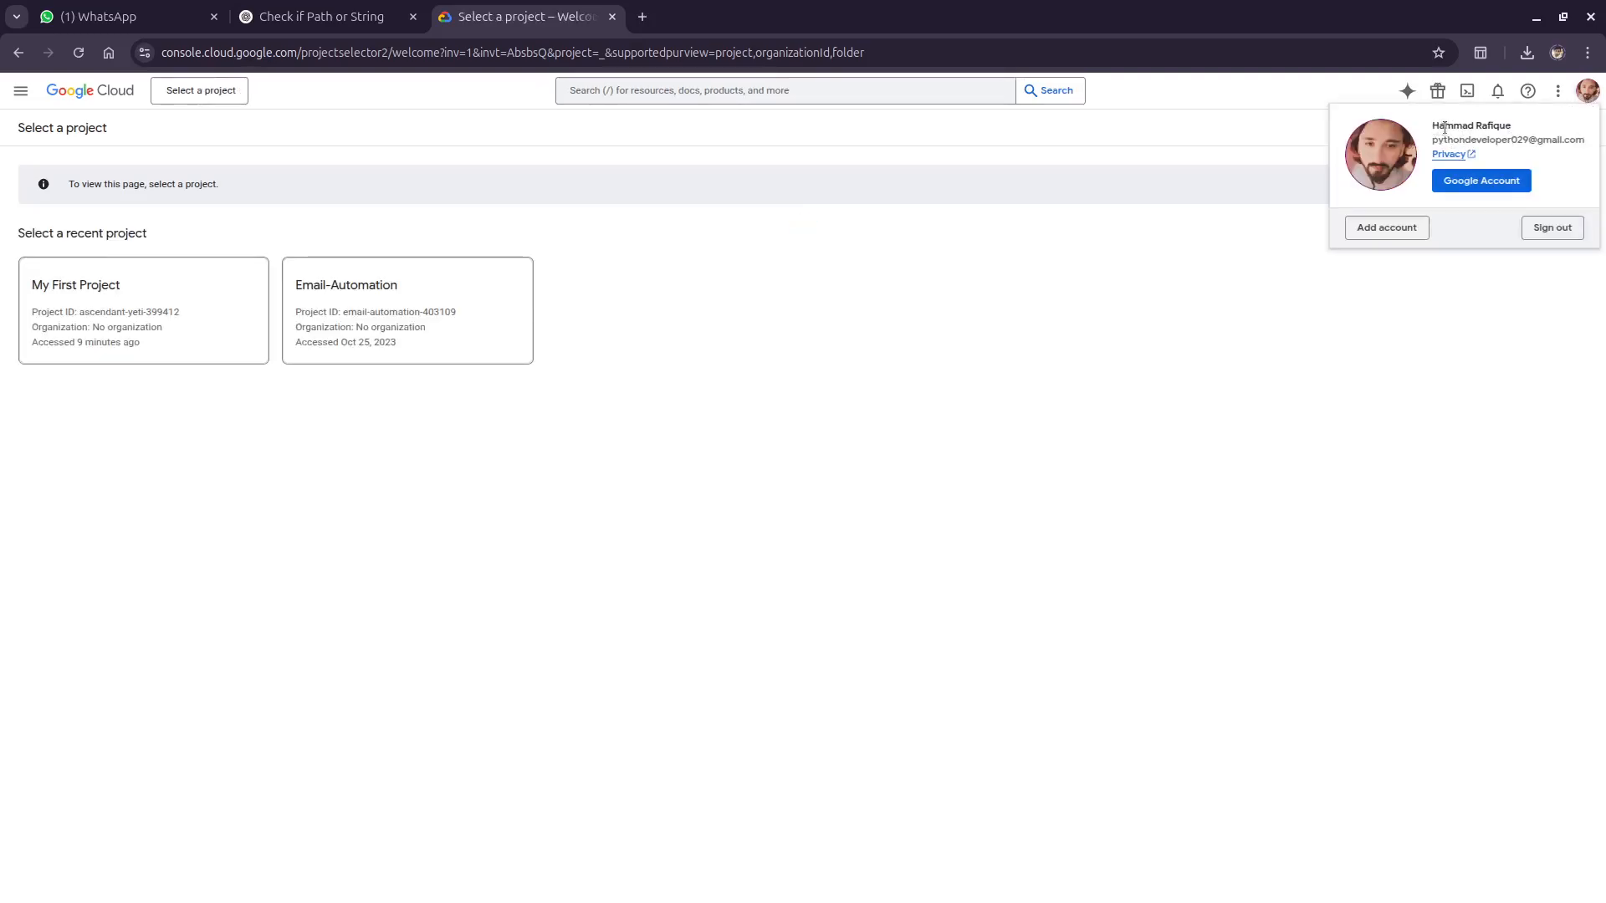
{"action": "left_click_drag", "start_coordinate": [1492, 161], "coordinate": [1431, 123]}
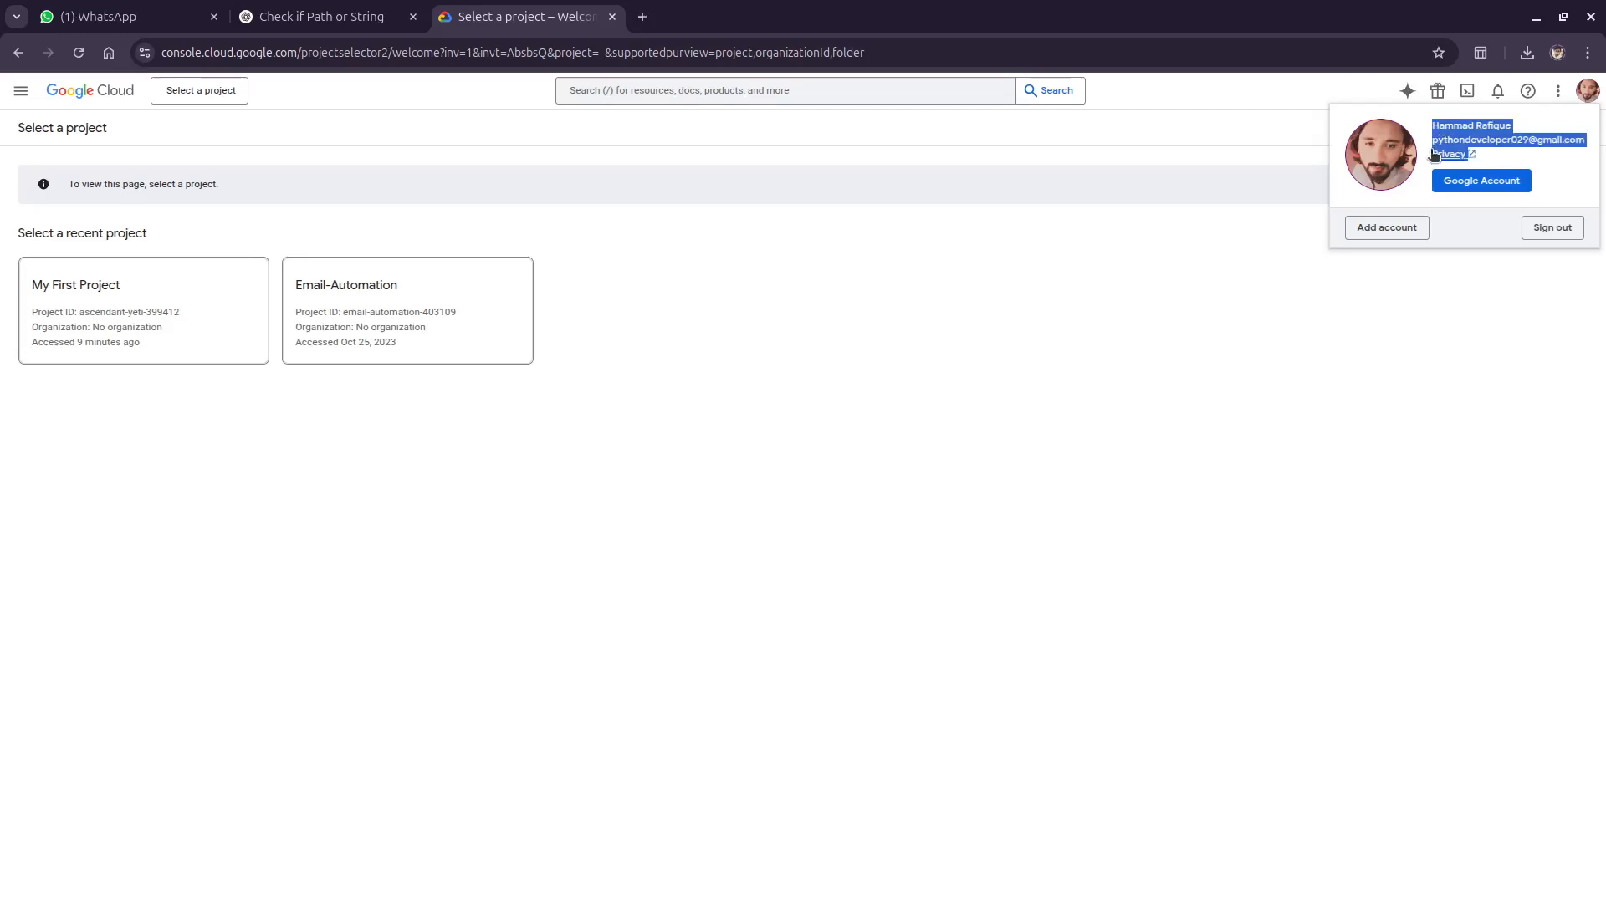
{"action": "left_click", "coordinate": [1428, 123]}
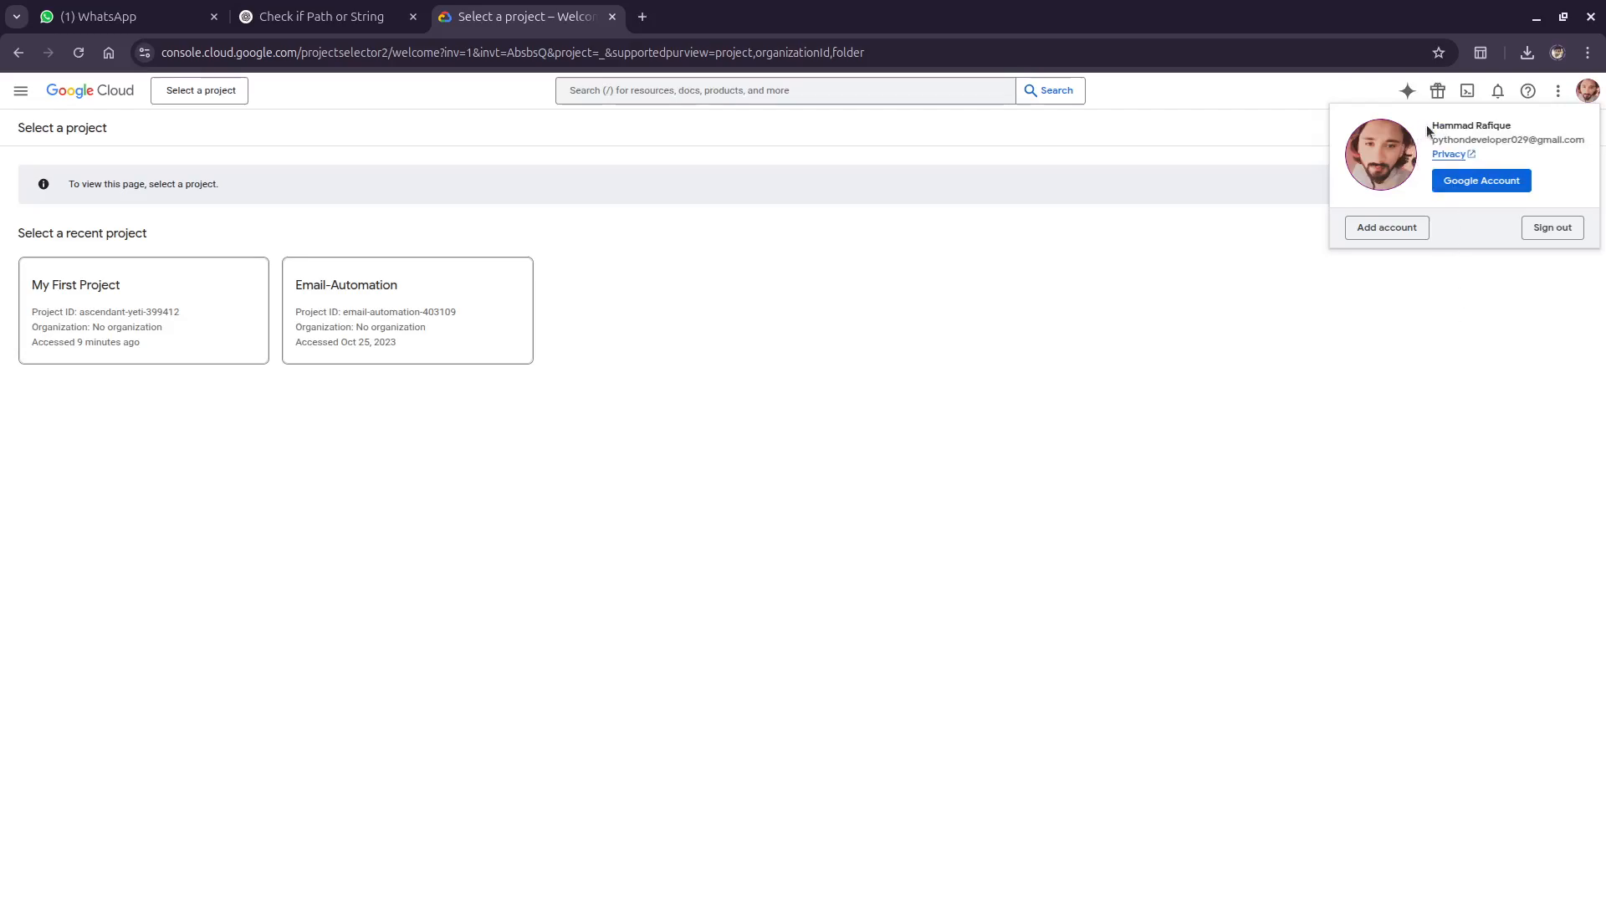
{"action": "left_click_drag", "start_coordinate": [1429, 124], "coordinate": [1521, 160]}
{"action": "left_click", "coordinate": [1511, 158]}
{"action": "left_click", "coordinate": [938, 259]}
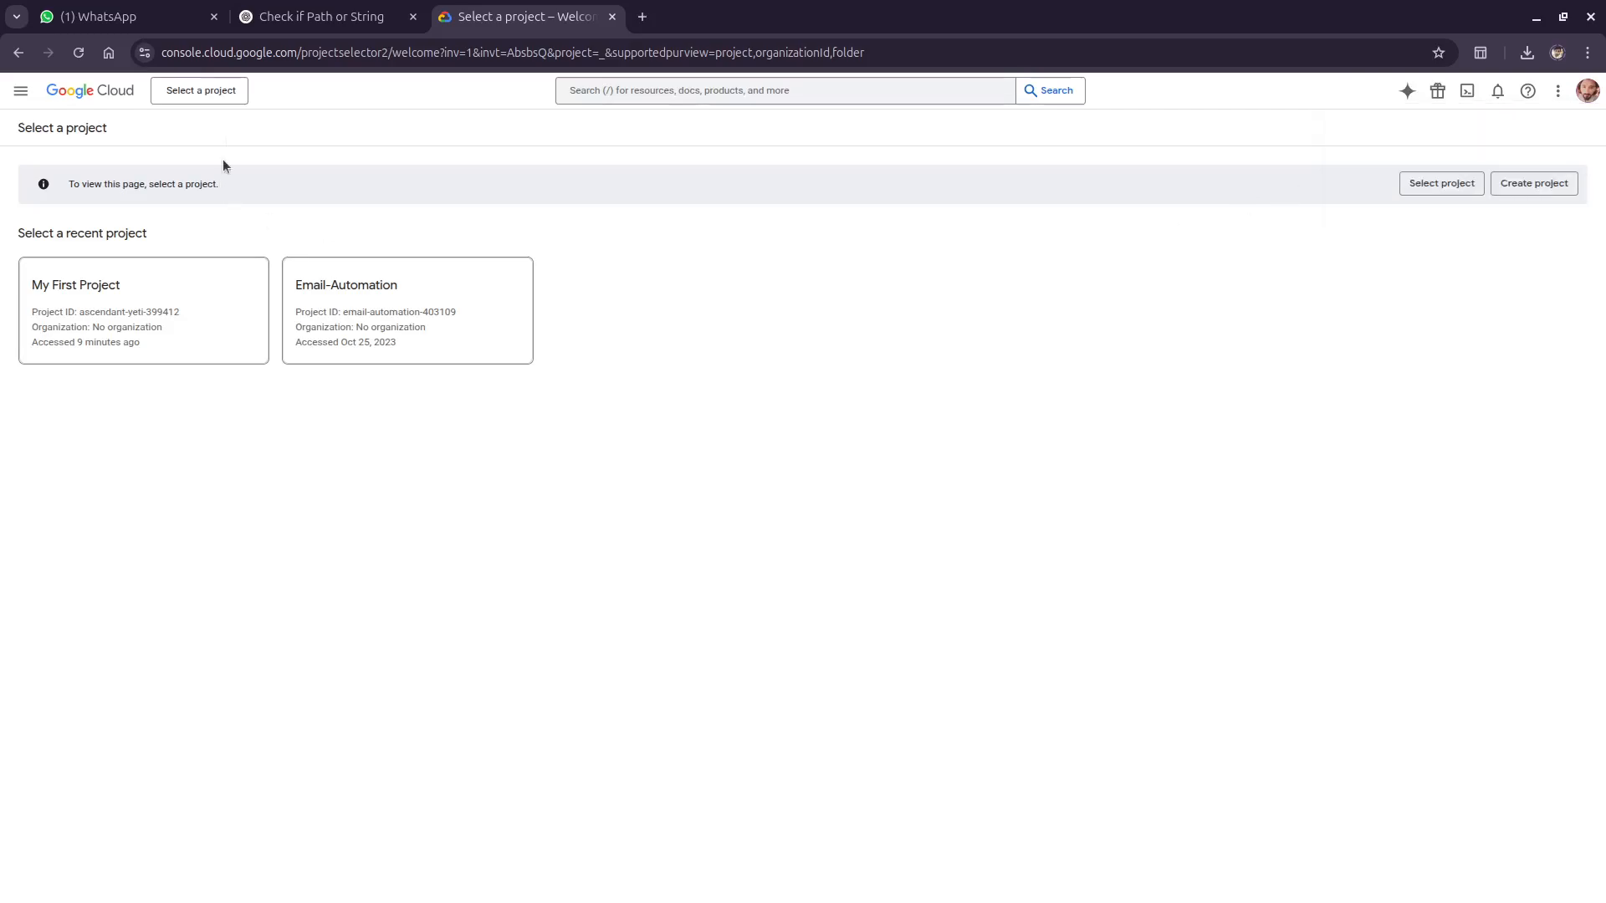
Step: Create a new project with the suggested project name and No organization as location, dismissing the deletion notice
{"action": "left_click", "coordinate": [221, 92]}
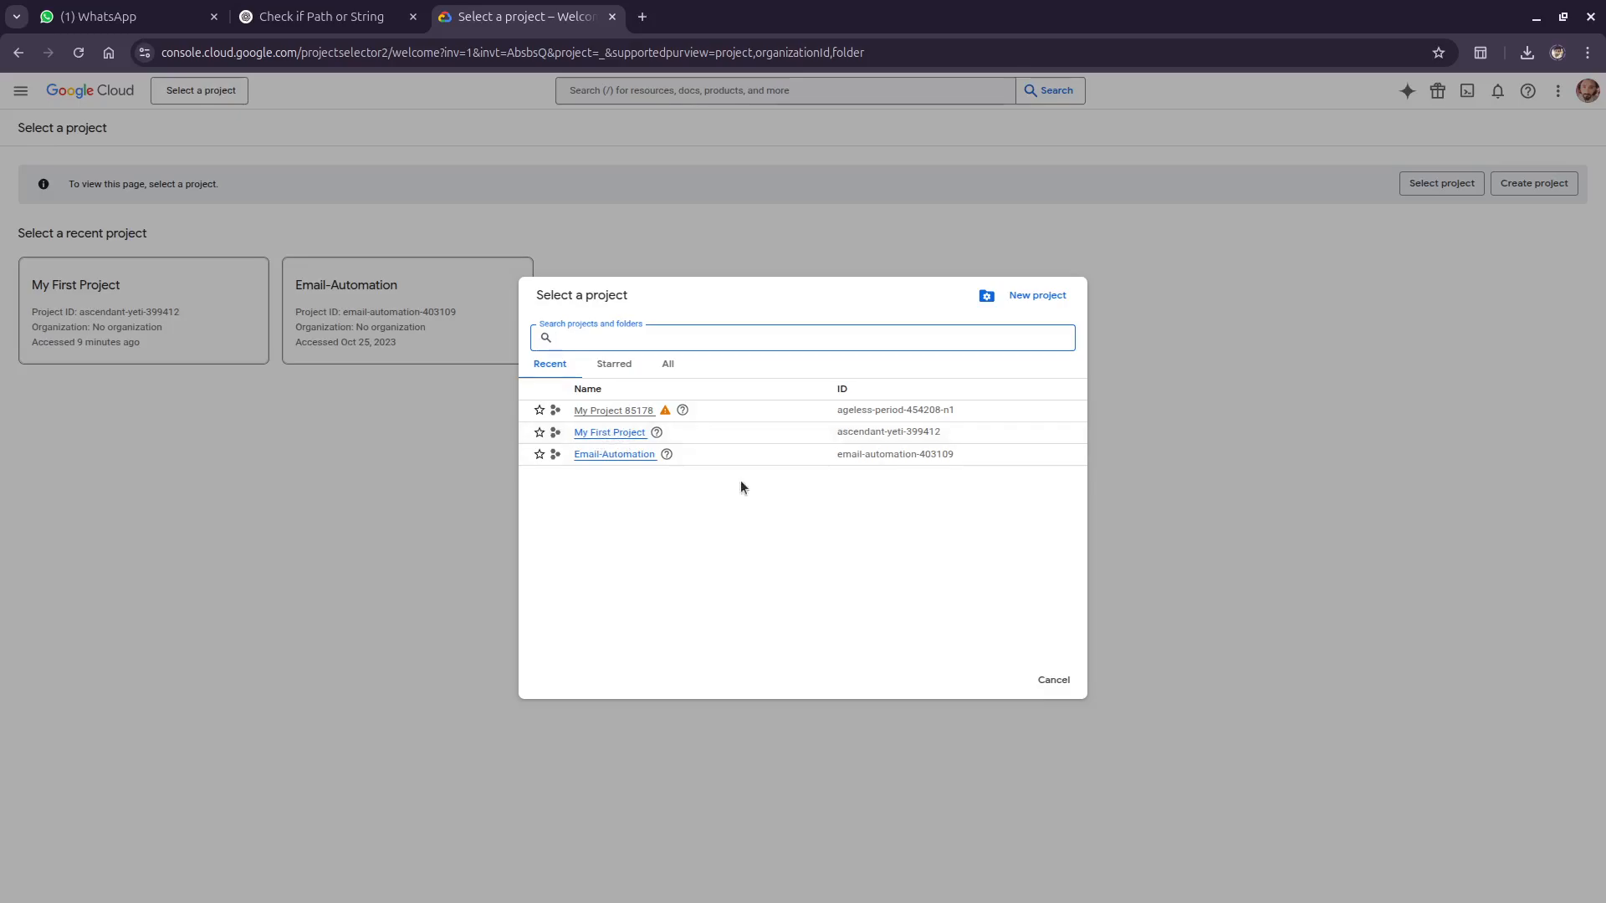
{"action": "left_click", "coordinate": [1037, 297]}
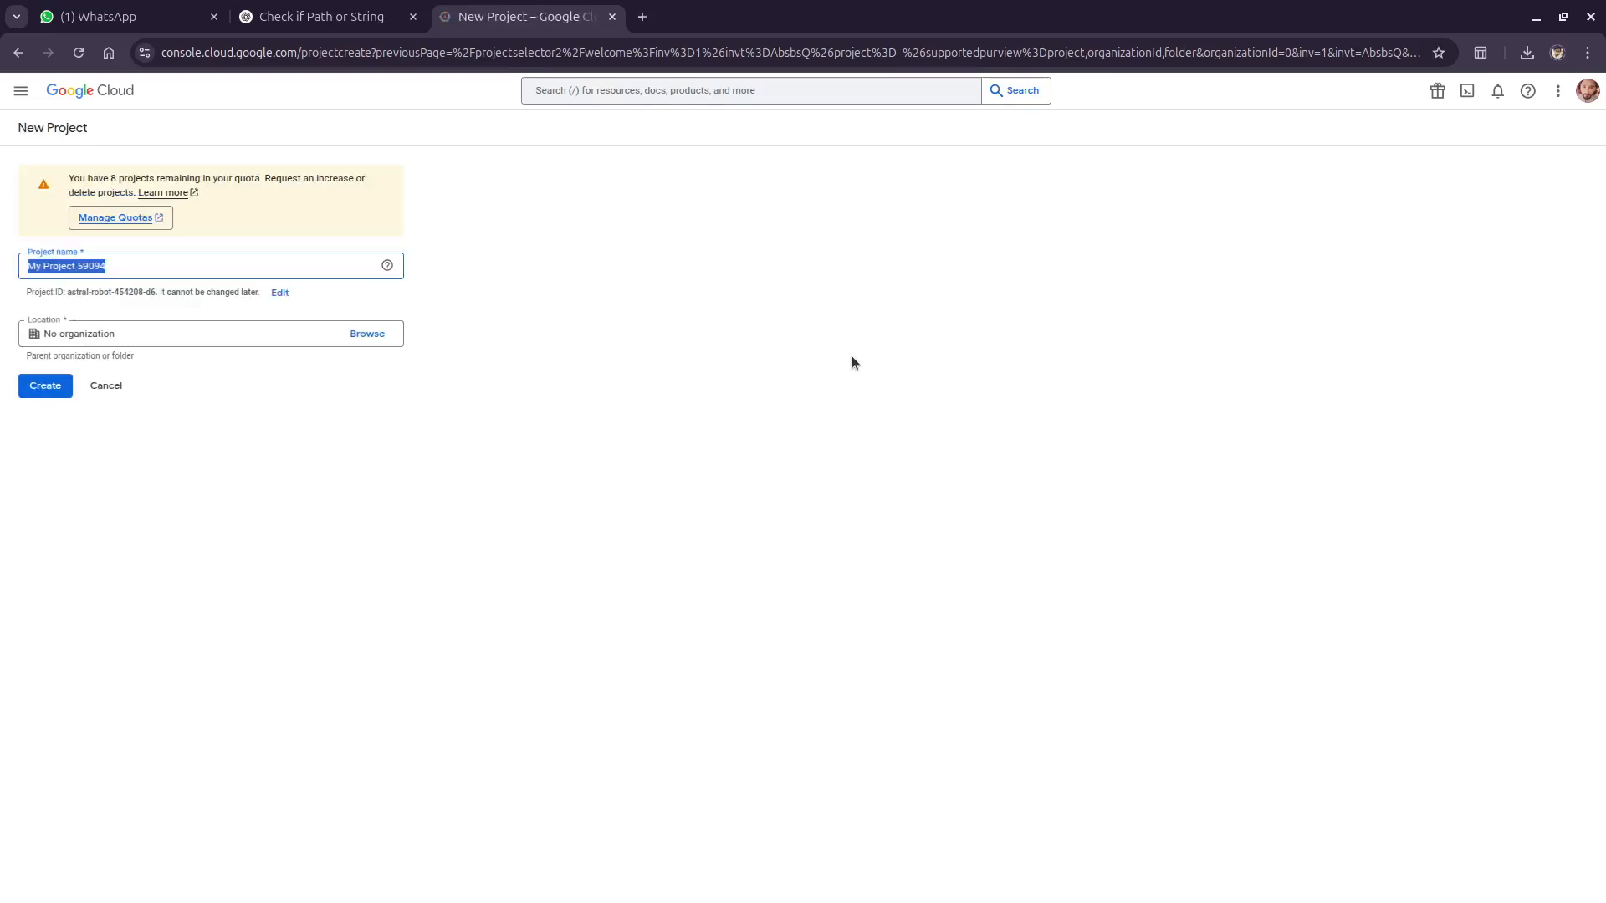
{"action": "left_click_drag", "start_coordinate": [118, 266], "coordinate": [28, 266]}
{"action": "left_click", "coordinate": [110, 267]}
{"action": "left_click", "coordinate": [46, 386]}
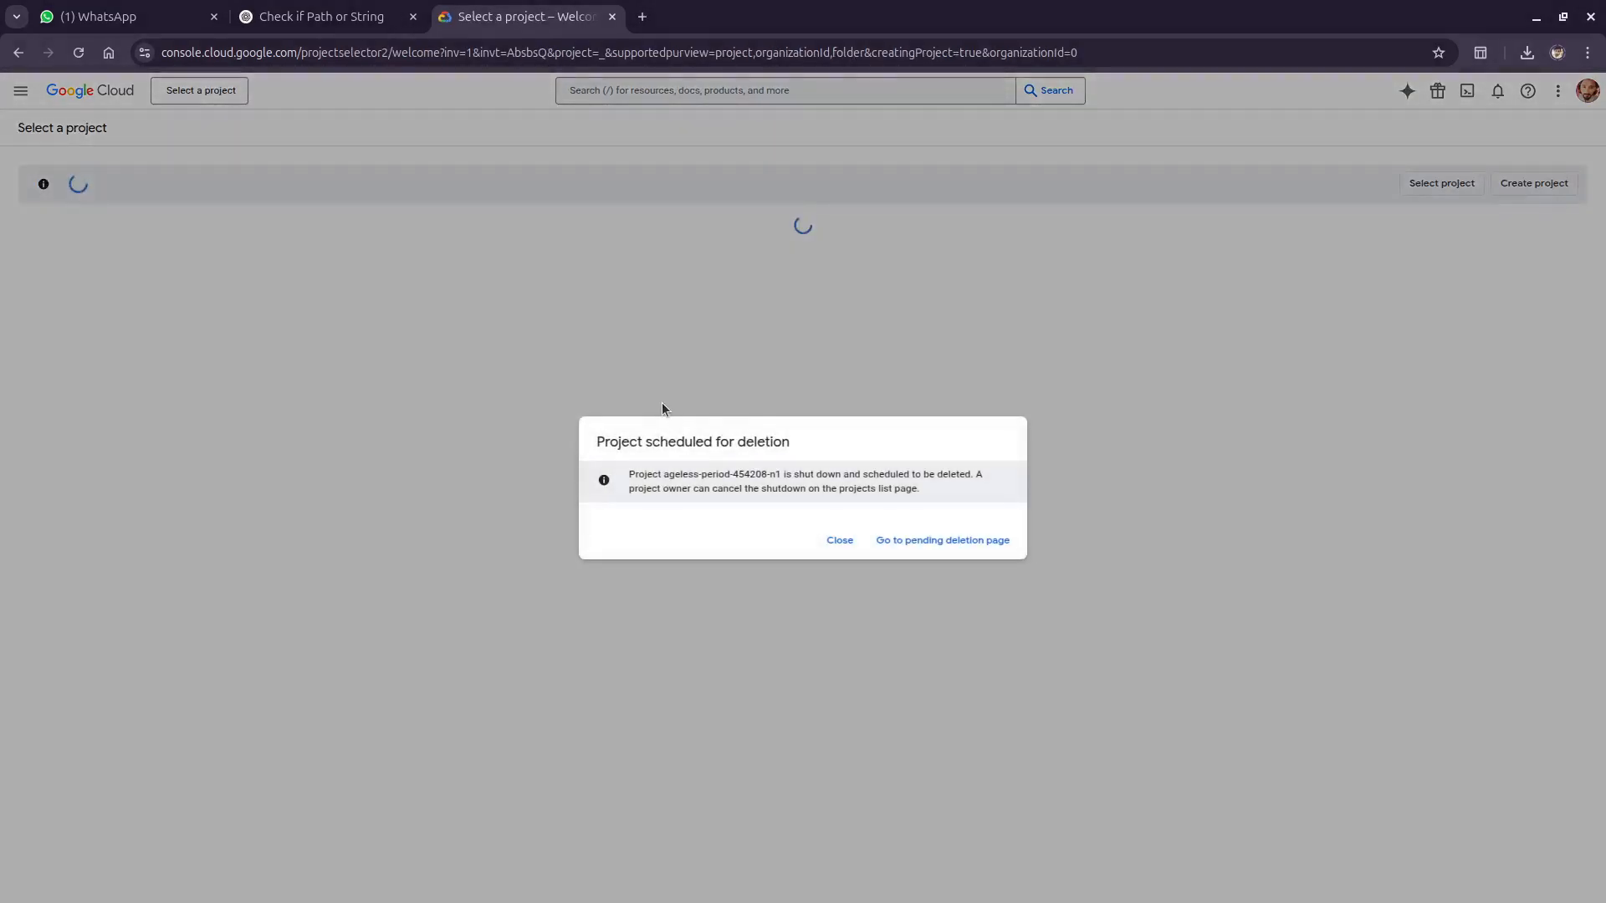
{"action": "left_click", "coordinate": [841, 542]}
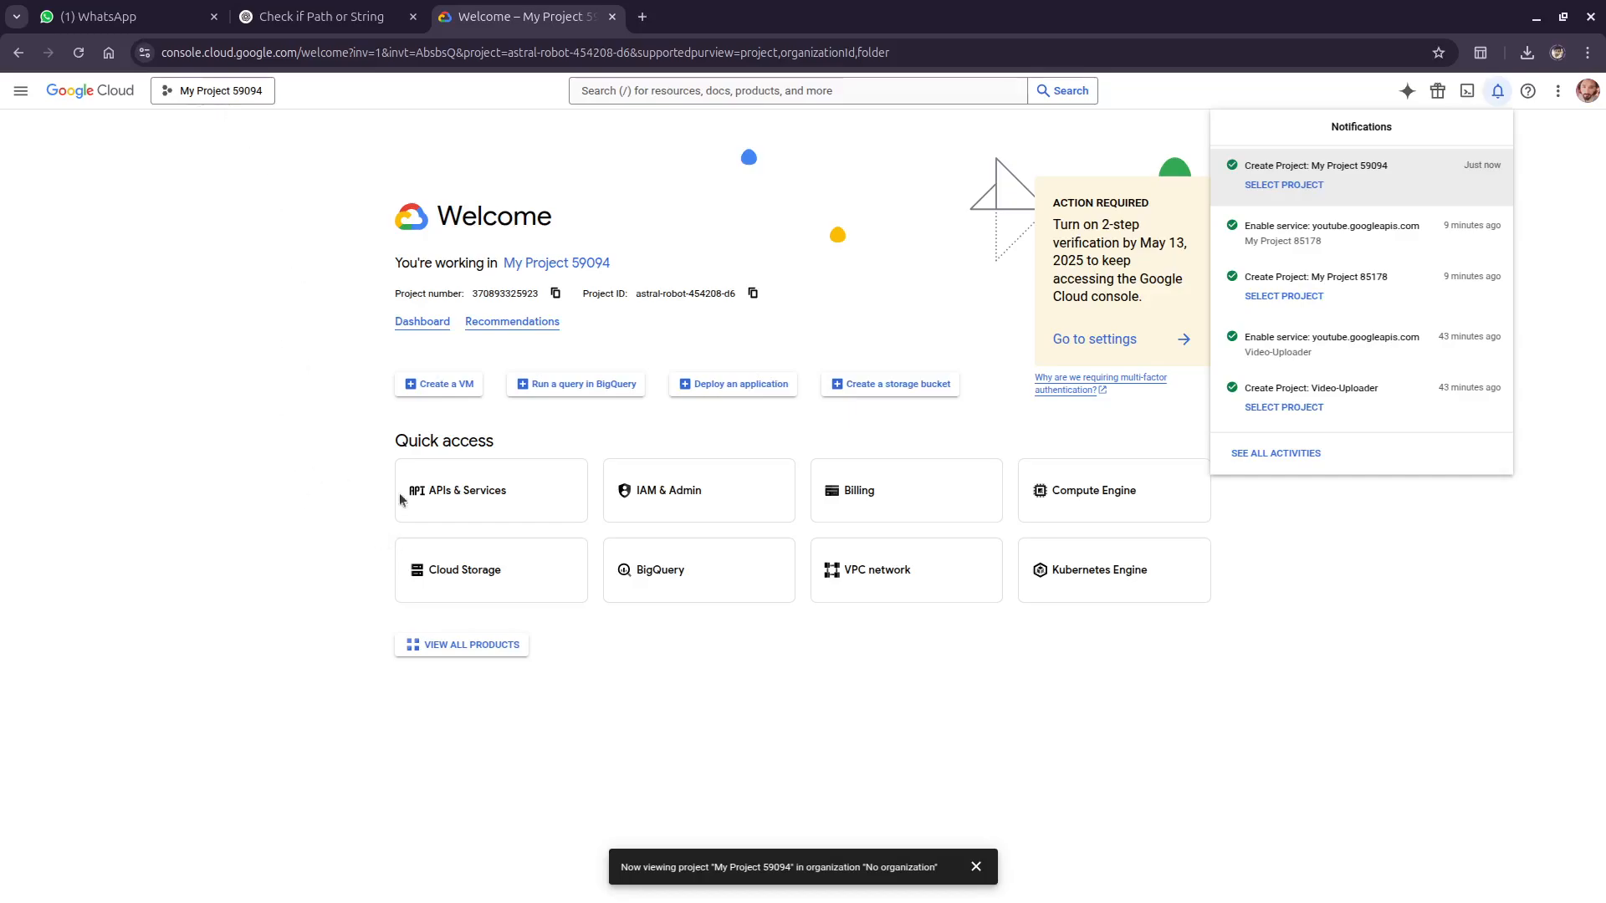
Step: Open the API Library under APIs & Services for the new project and search it for Youtube
{"action": "left_click", "coordinate": [475, 492]}
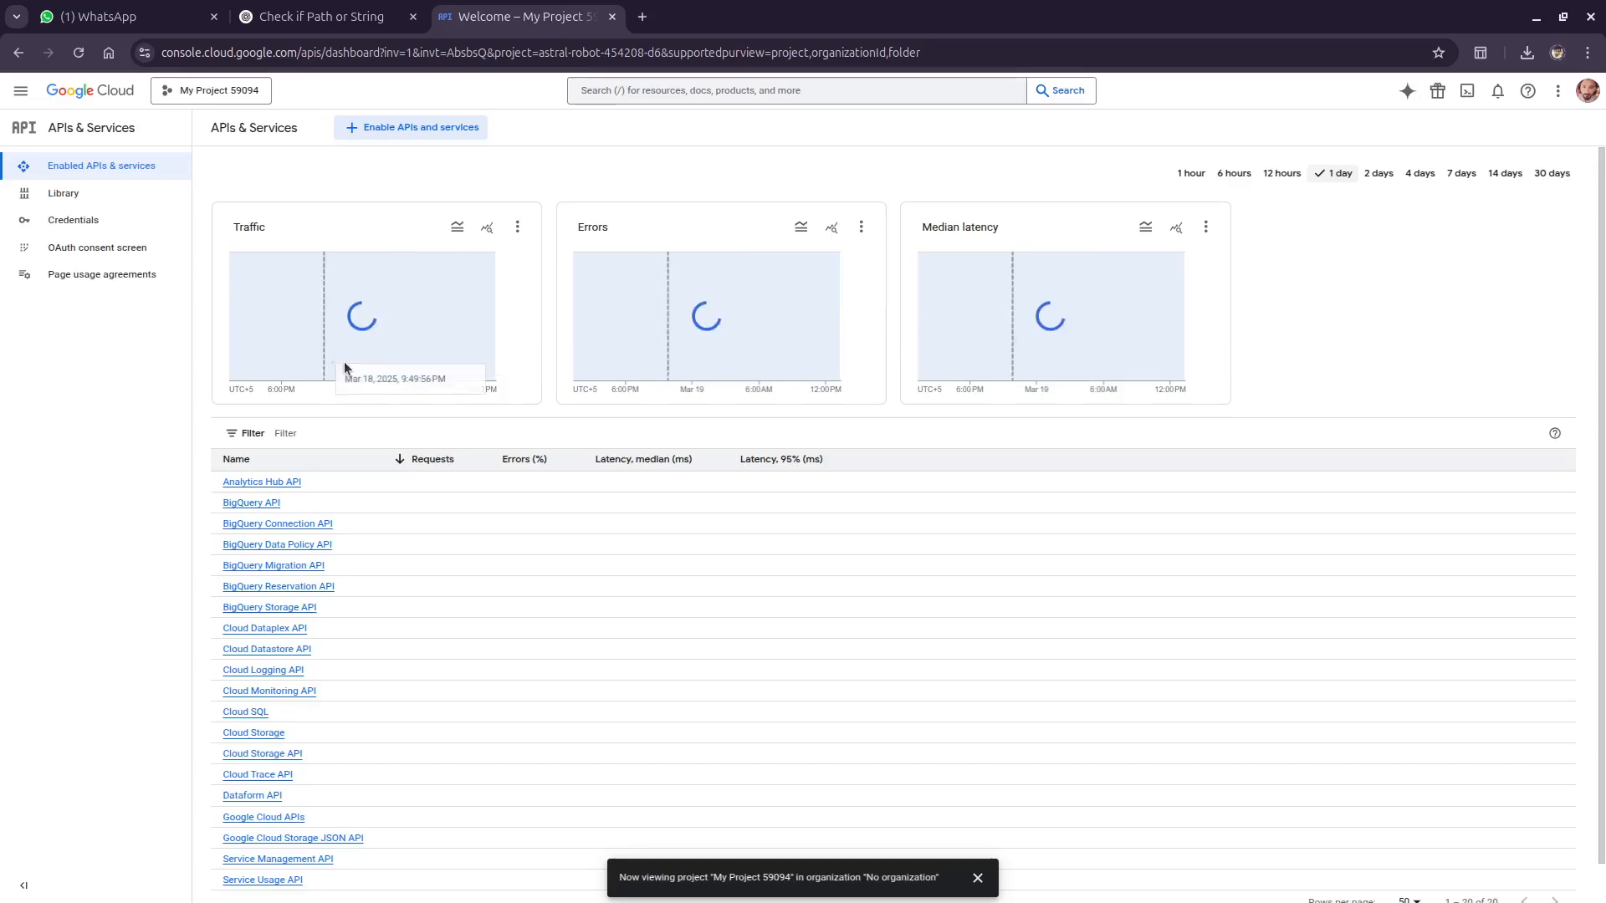
{"action": "left_click", "coordinate": [74, 198]}
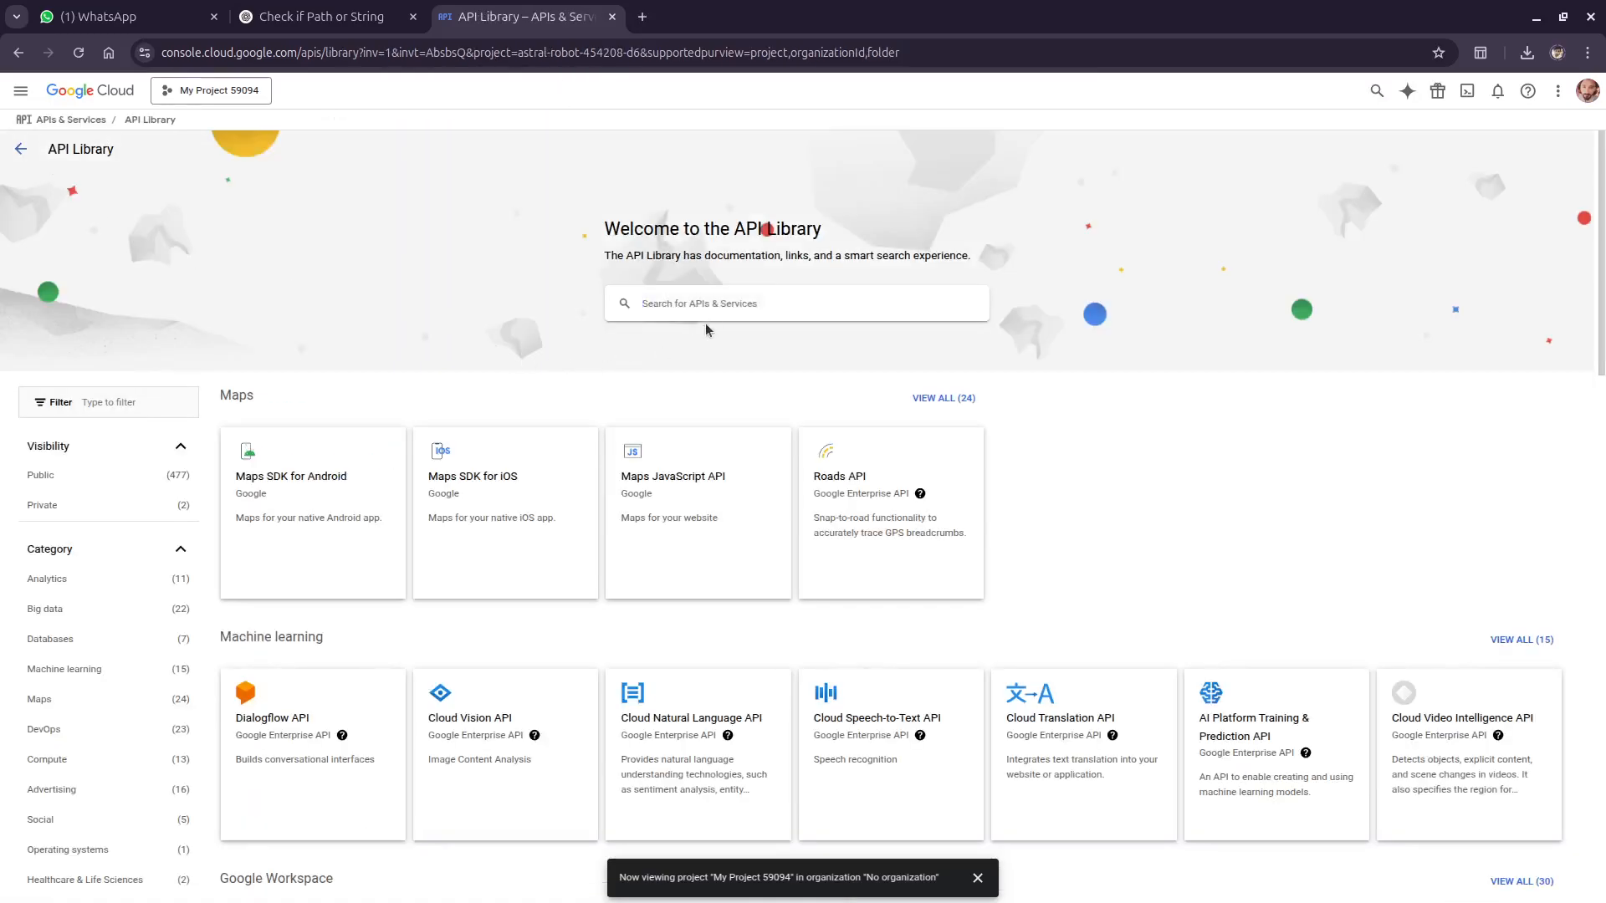
{"action": "left_click", "coordinate": [705, 303]}
{"action": "type", "text": "You"}
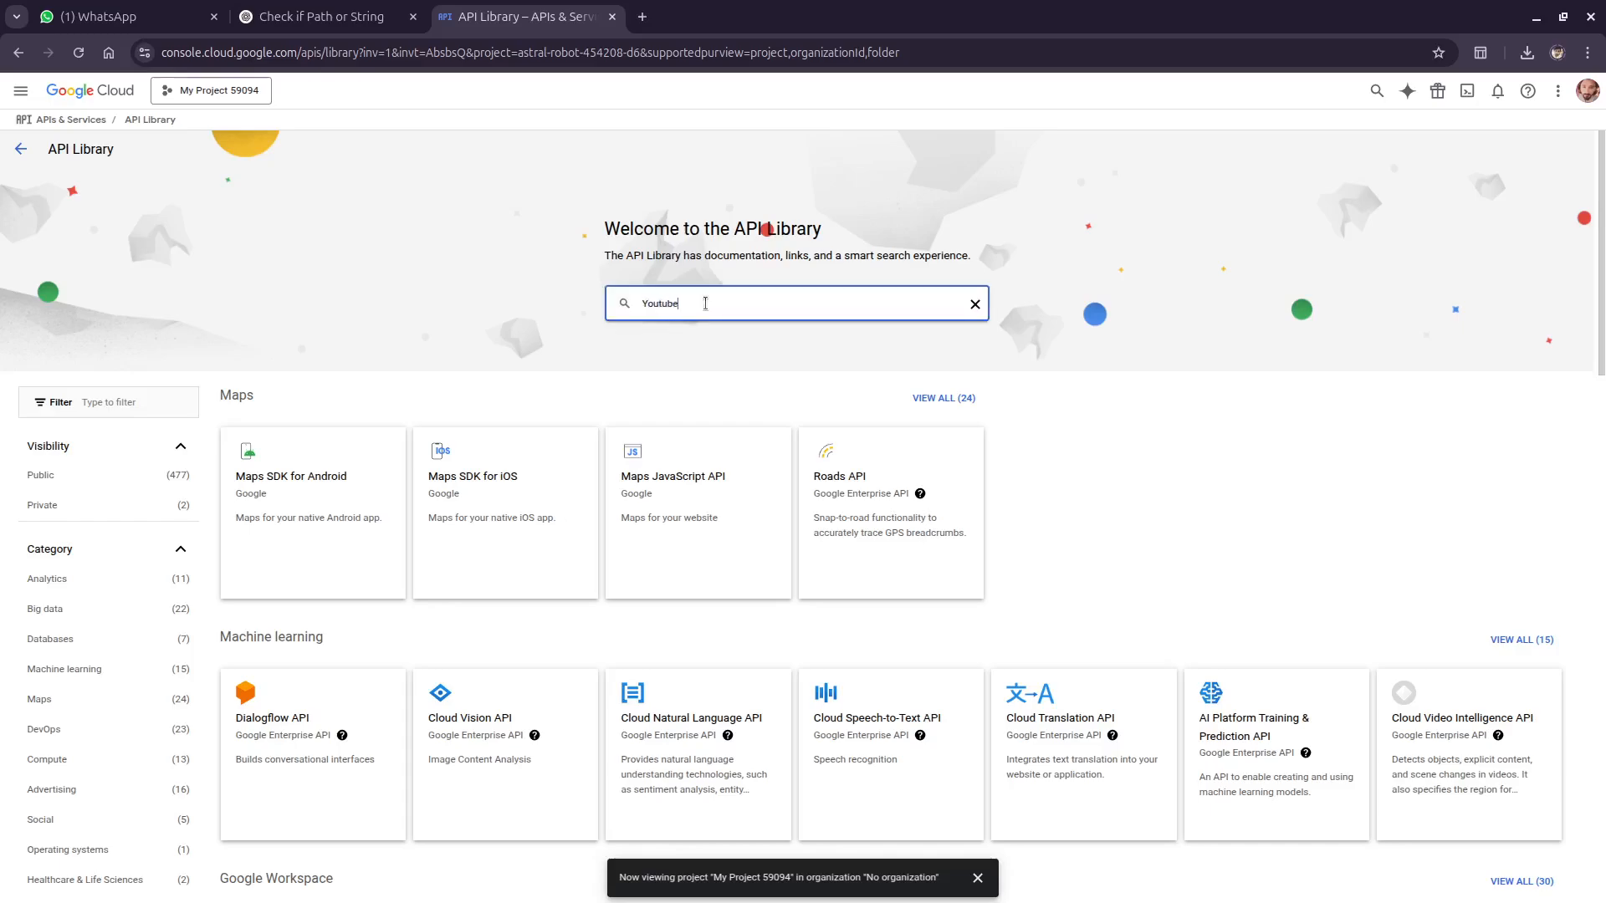
{"action": "type", "text": "tube"}
{"action": "key", "text": "Return"}
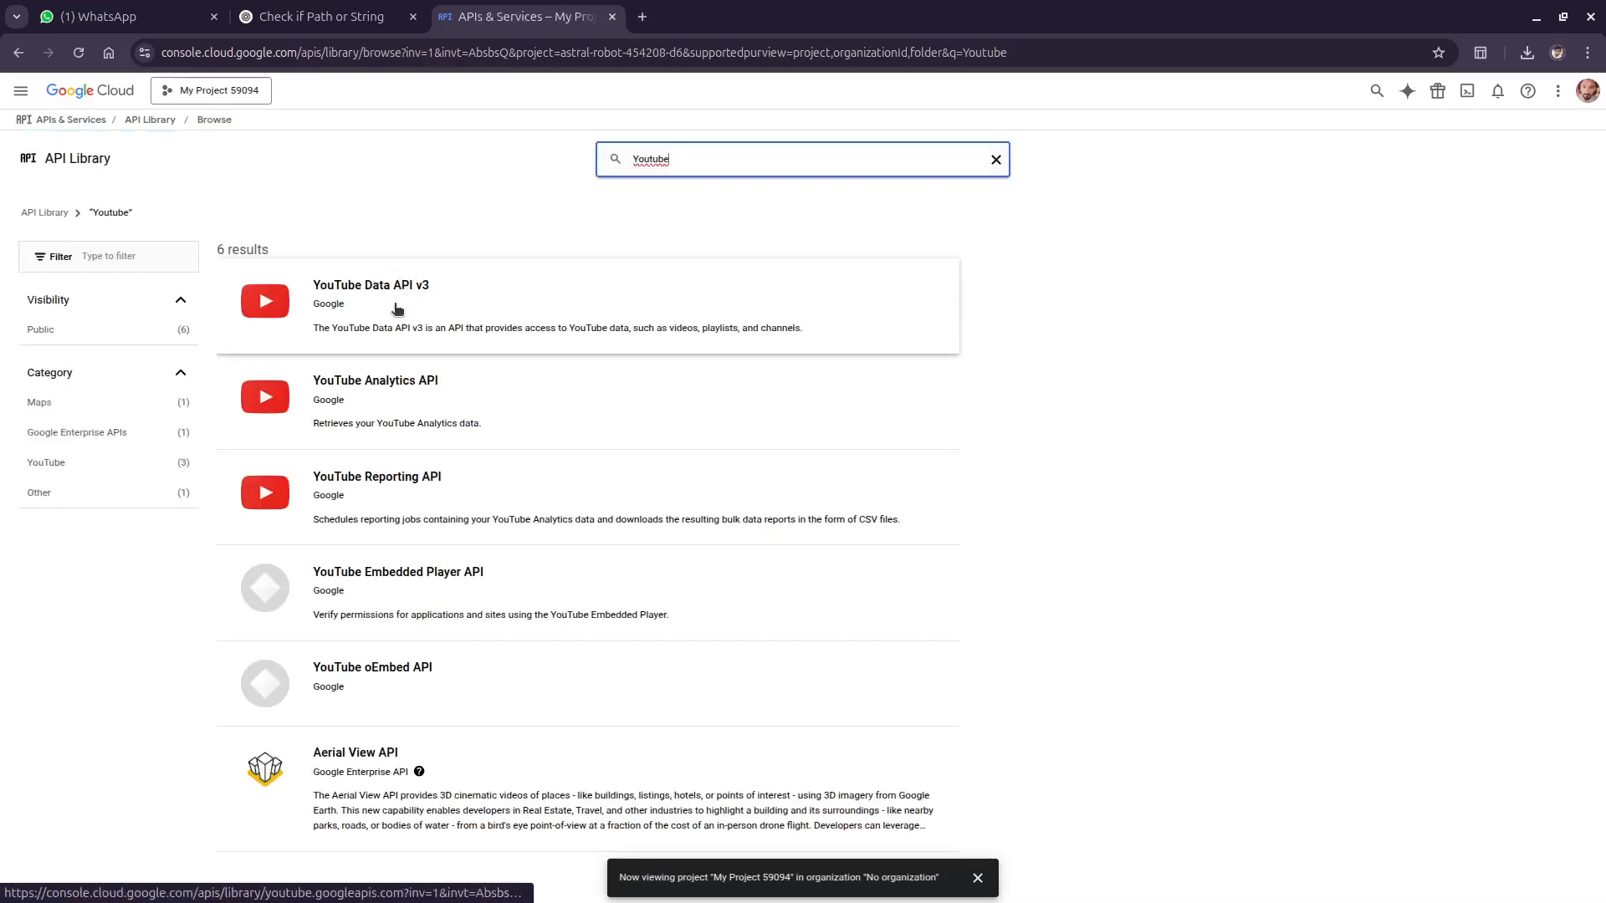
Step: Enable the YouTube Data API v3 for the project and check the notifications for its activation
{"action": "left_click", "coordinate": [413, 304]}
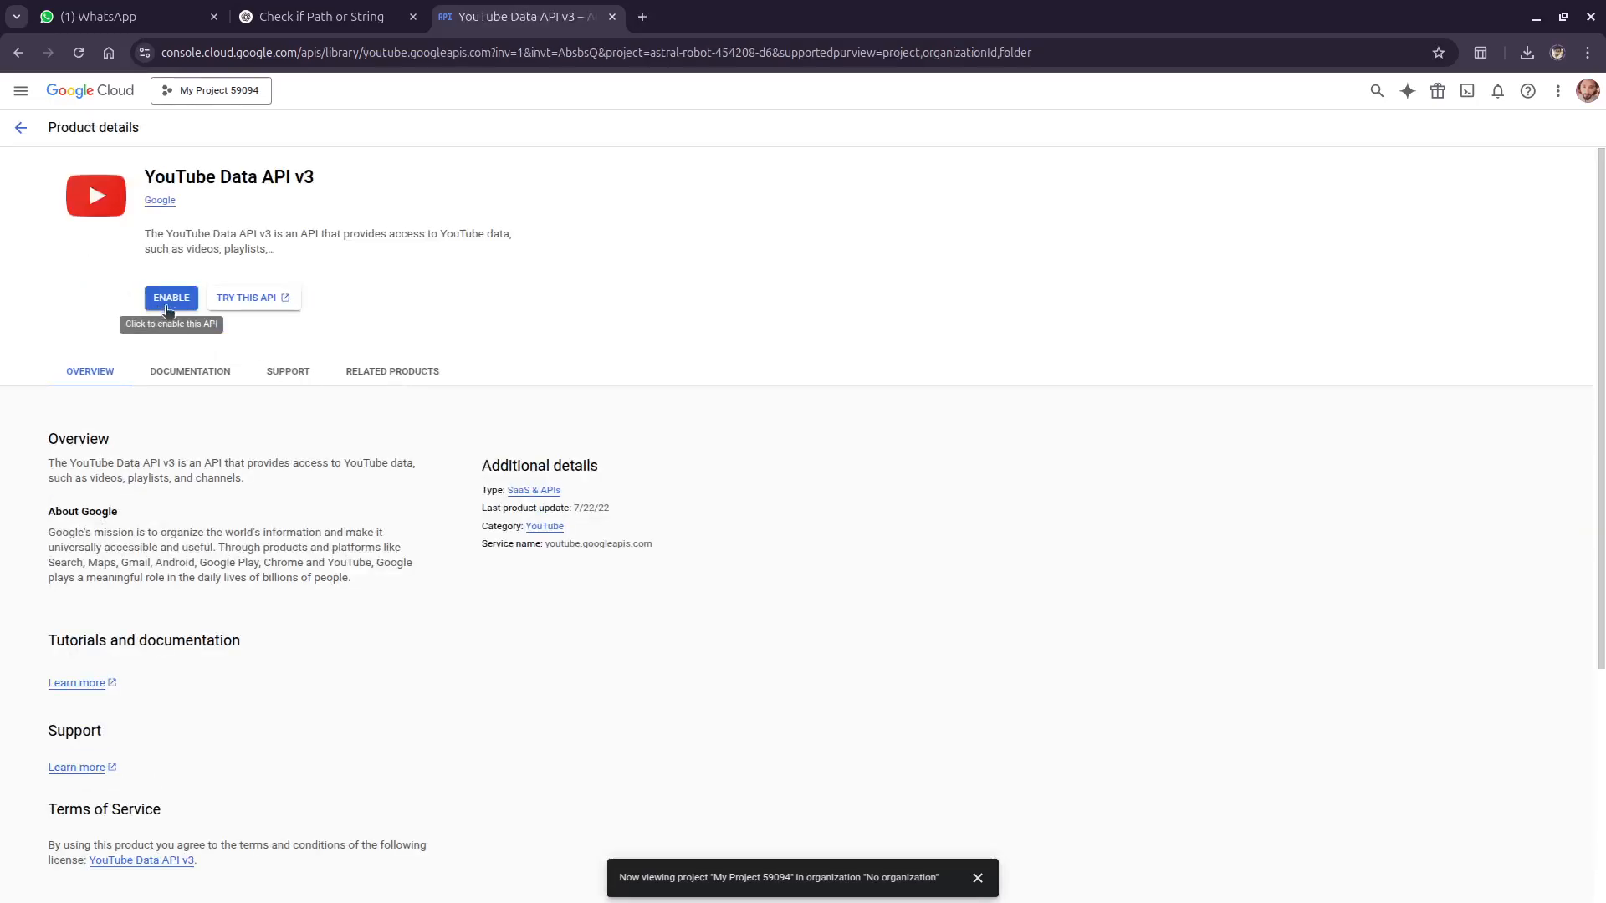
{"action": "left_click", "coordinate": [168, 310]}
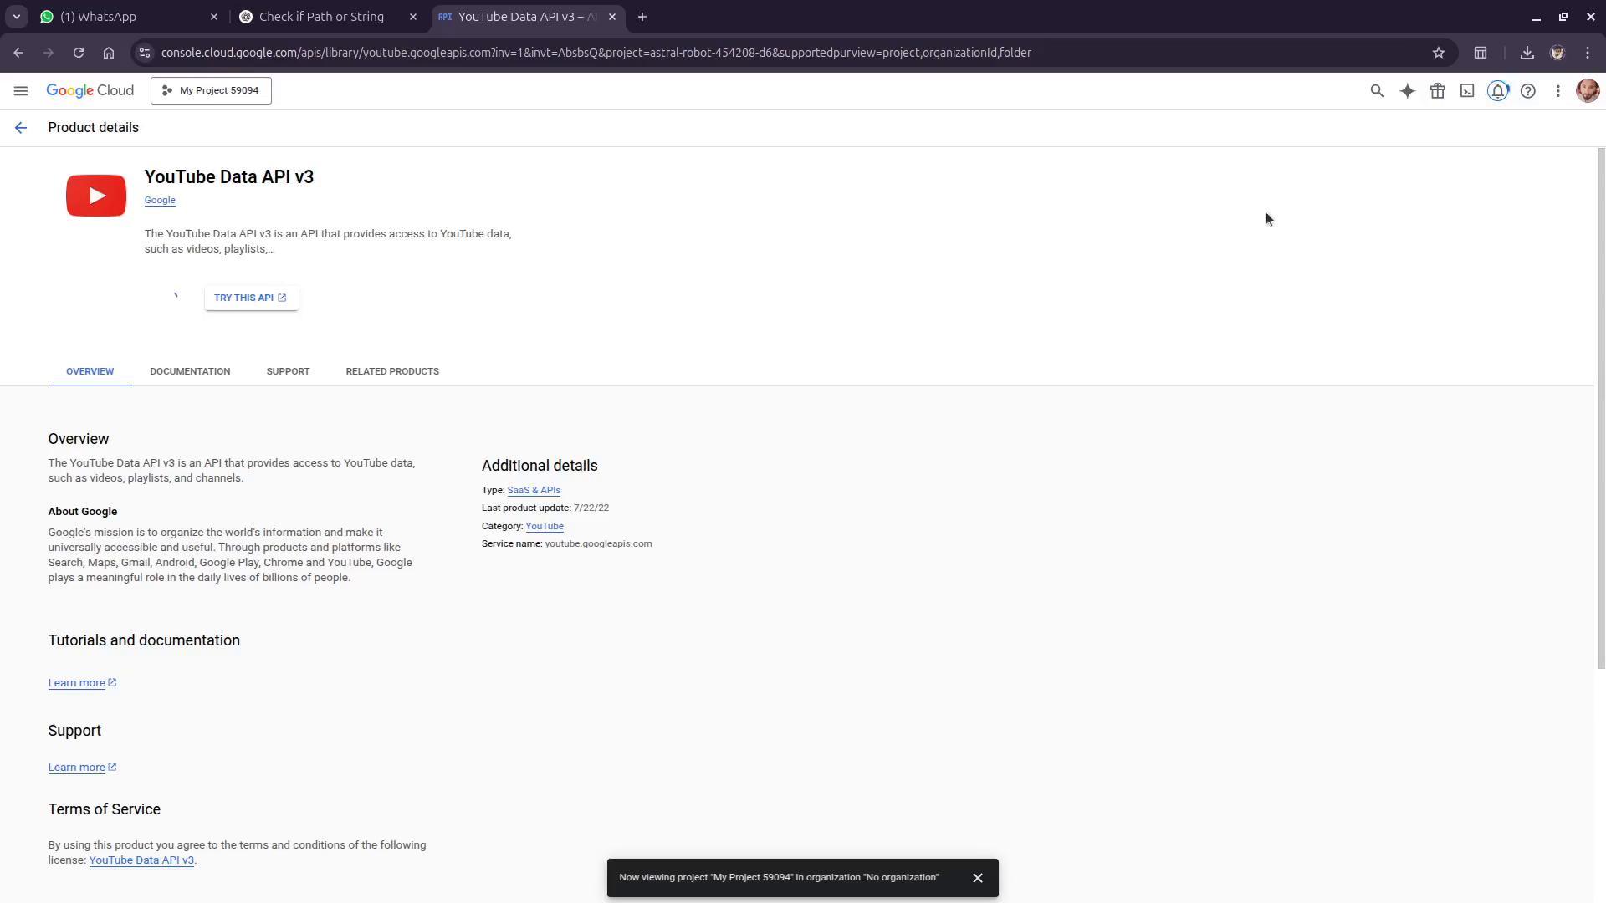
{"action": "left_click", "coordinate": [1497, 90]}
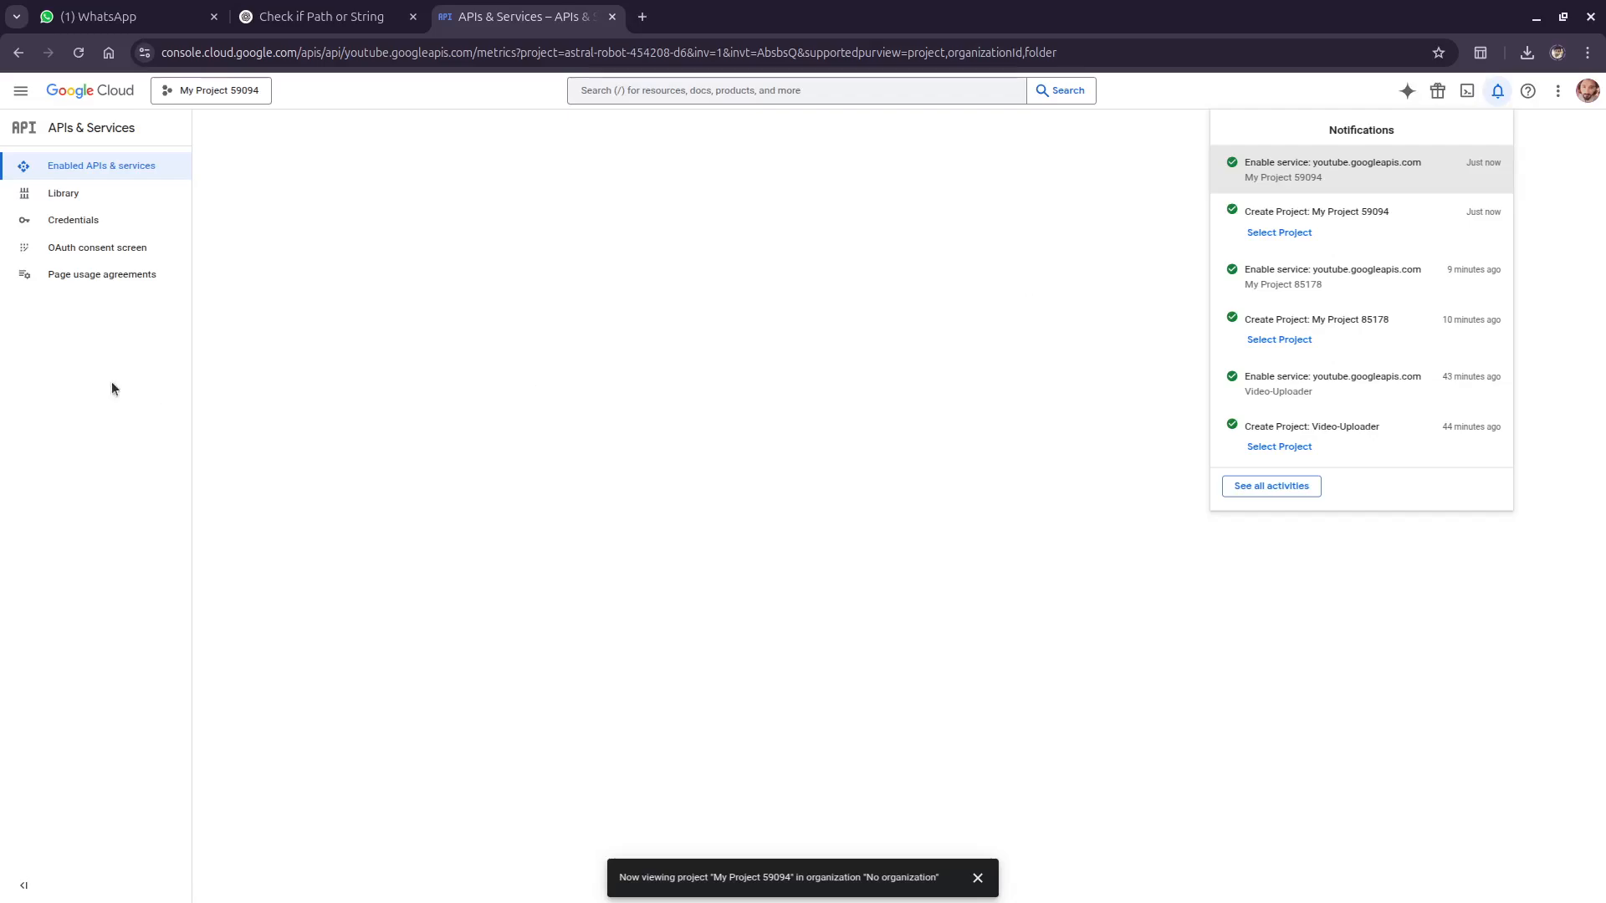
{"action": "left_click", "coordinate": [364, 446]}
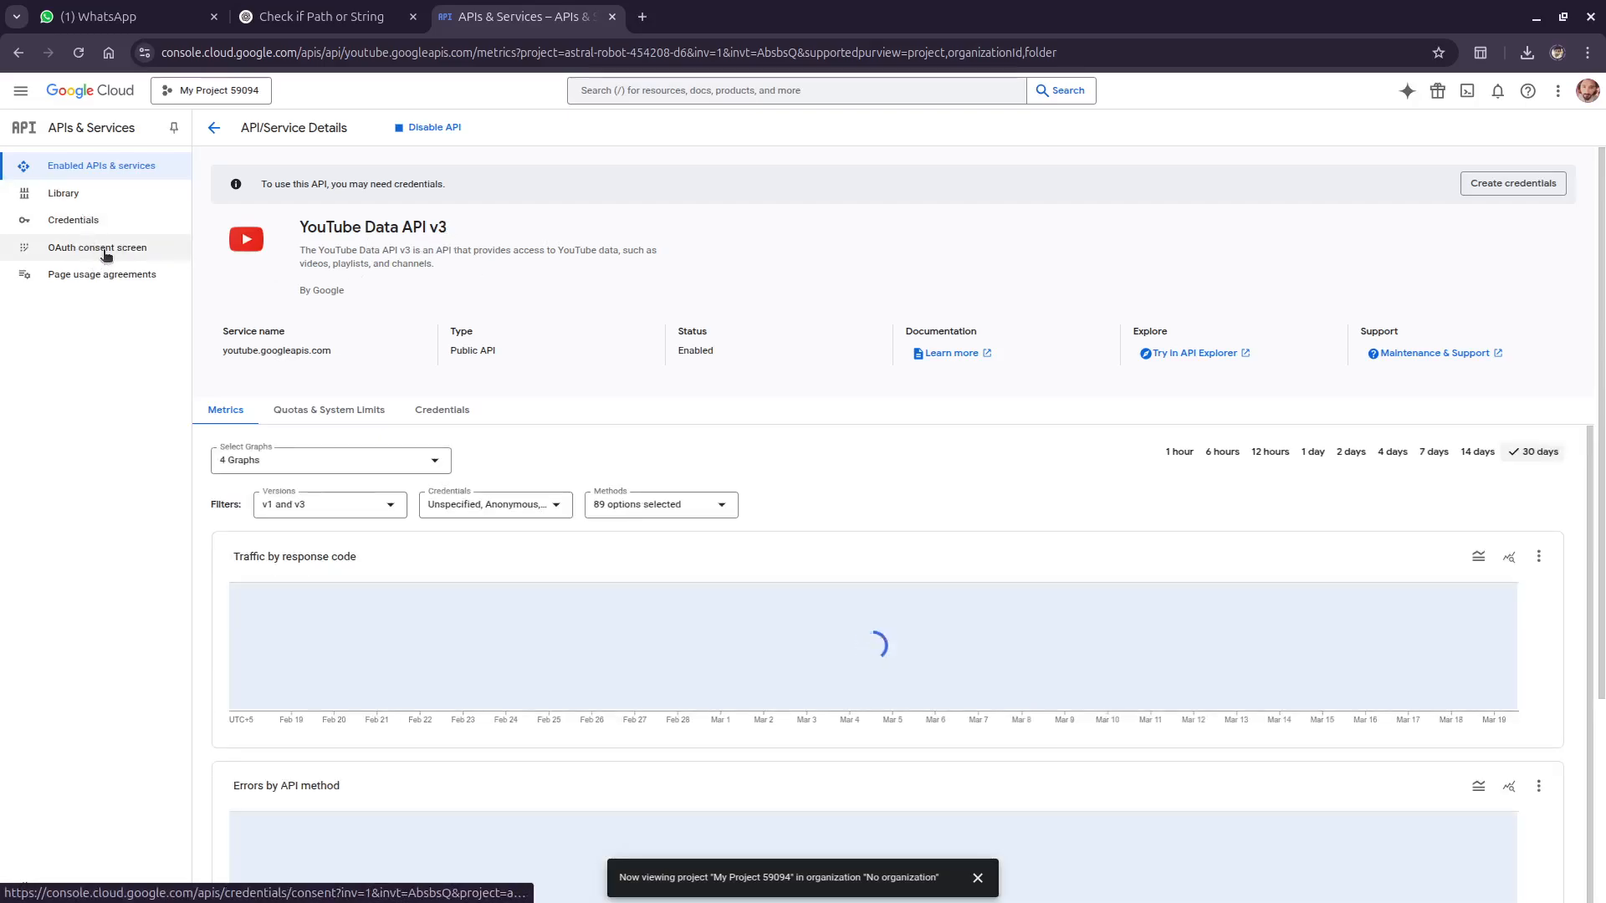
Step: Start configuring the project's OAuth consent screen and set the app name to video-uploader
{"action": "left_click", "coordinate": [106, 251]}
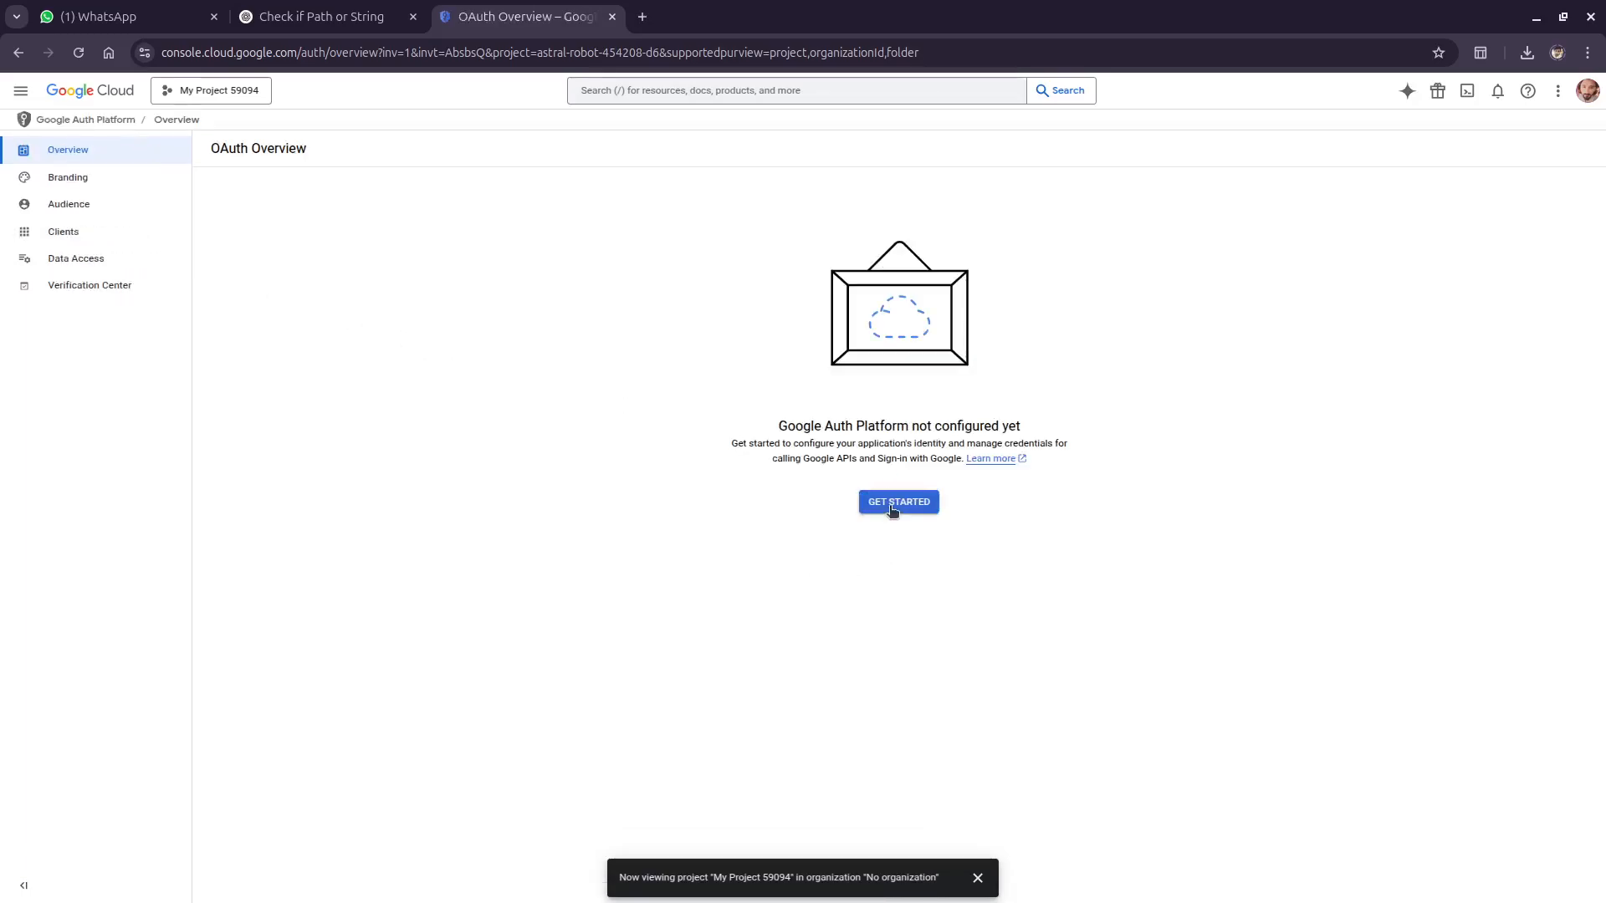
{"action": "left_click", "coordinate": [895, 505]}
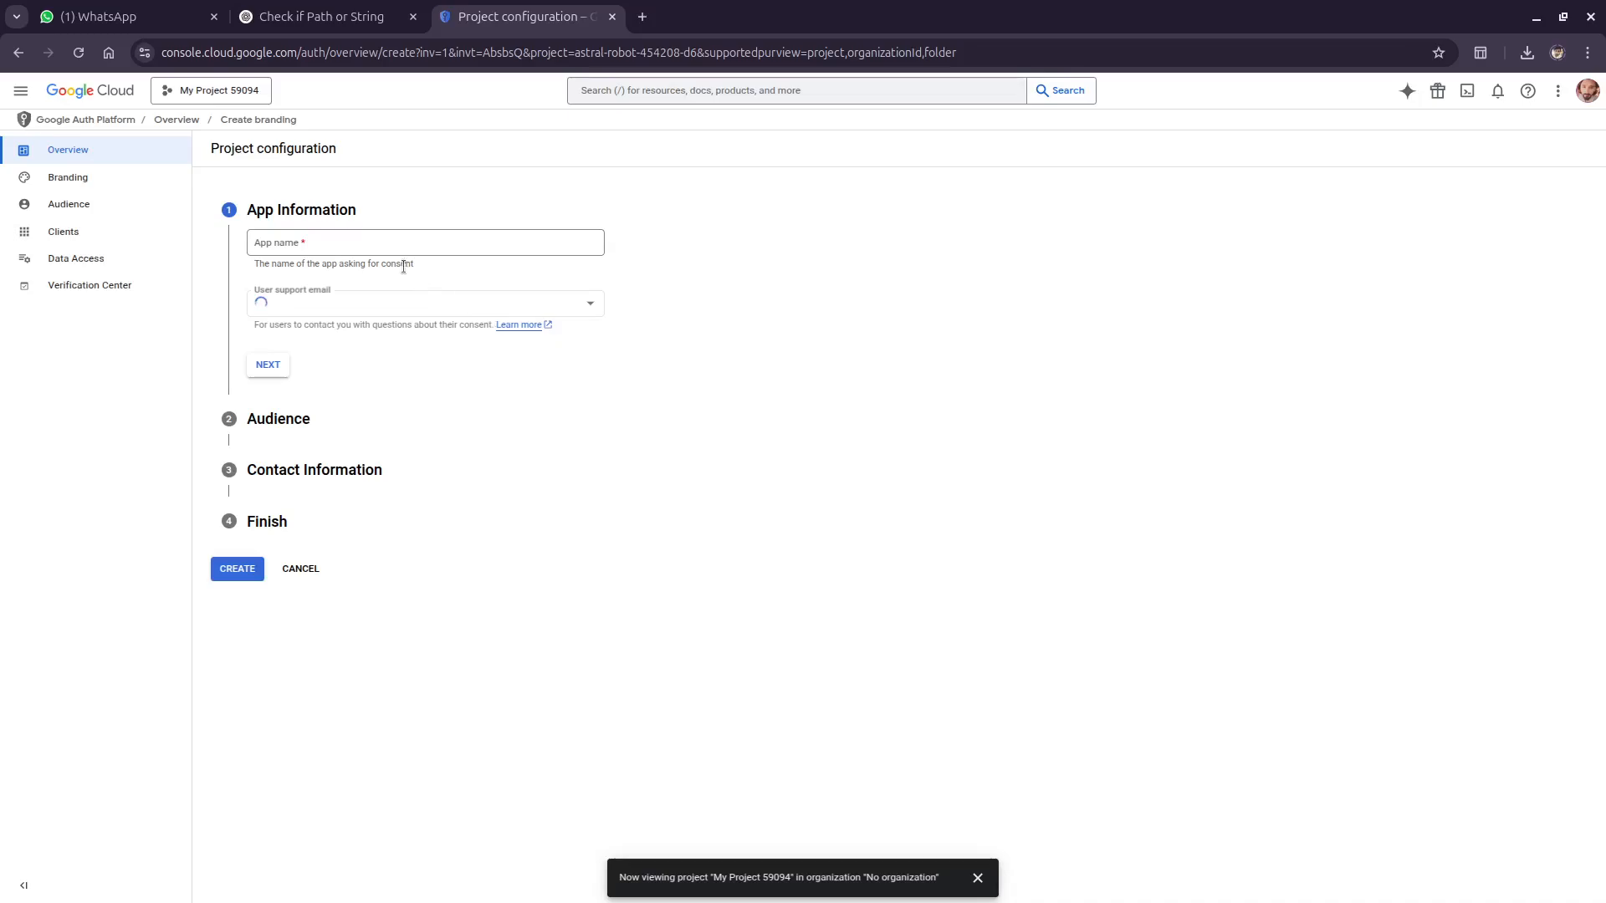
{"action": "left_click", "coordinate": [374, 247]}
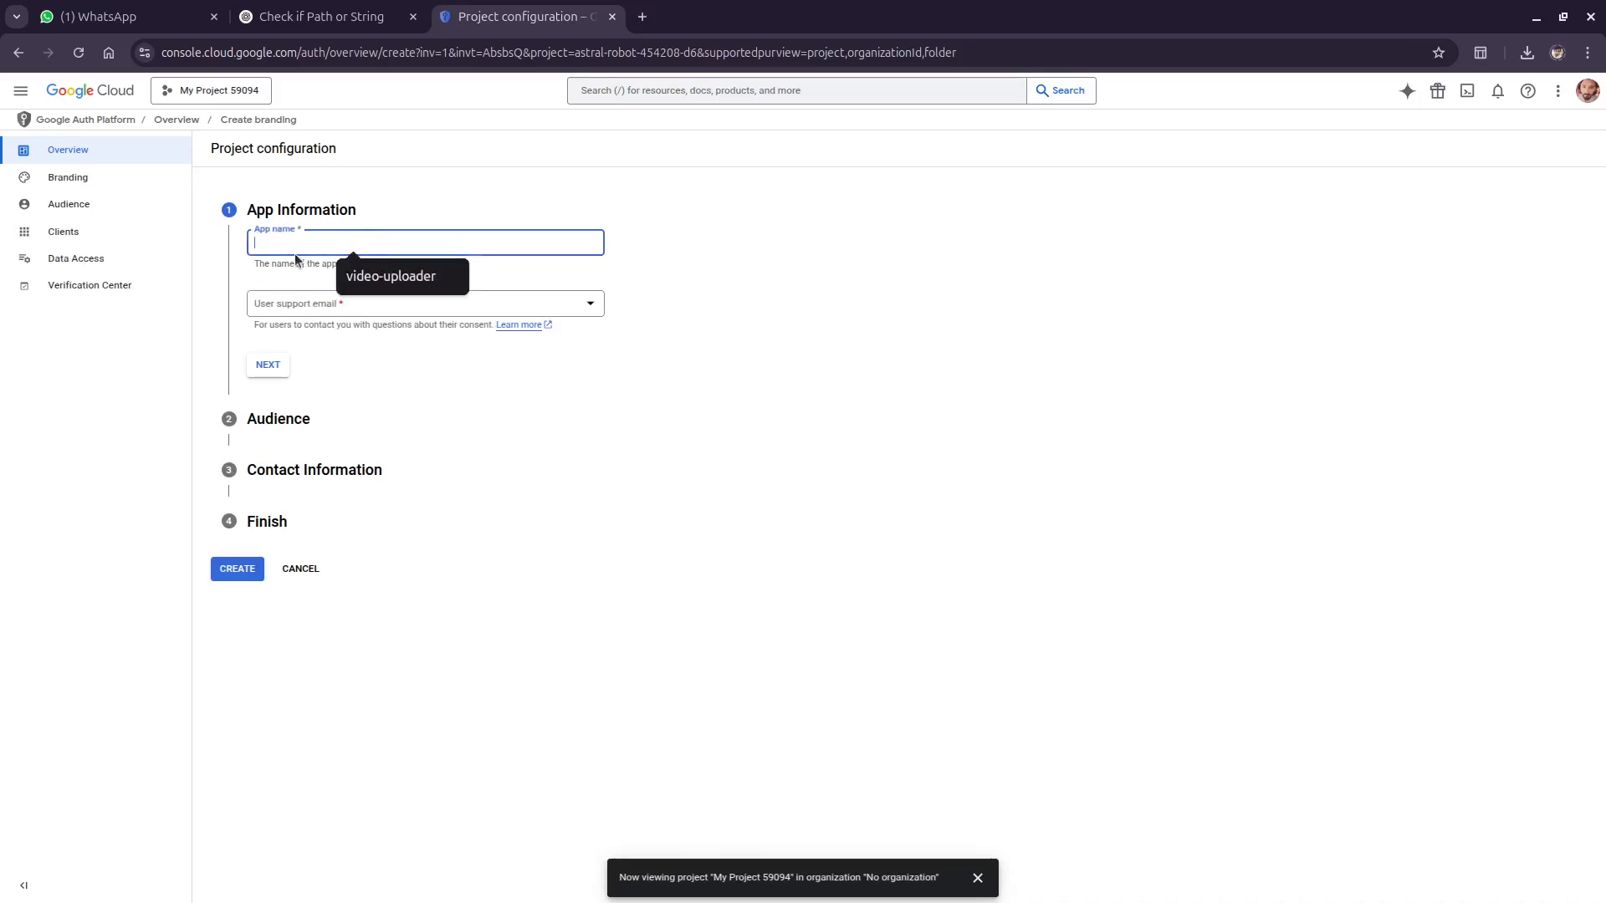
{"action": "left_click", "coordinate": [380, 283]}
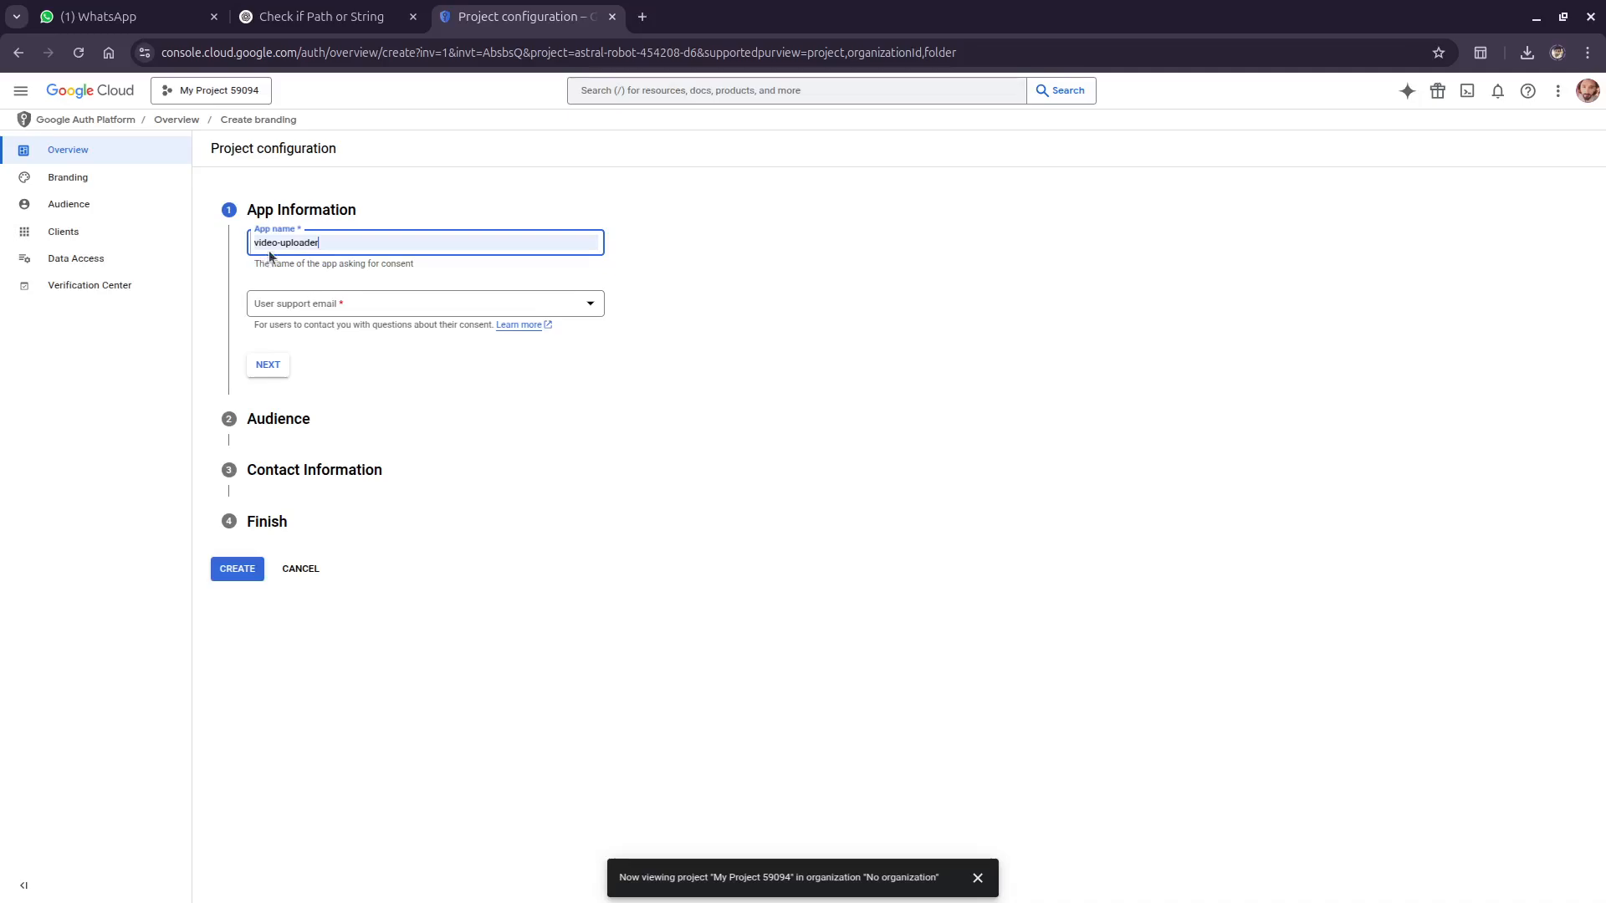
Step: Choose the account's own e-mail as the user support email, copy that address, and complete the App Information section
{"action": "left_click", "coordinate": [354, 303]}
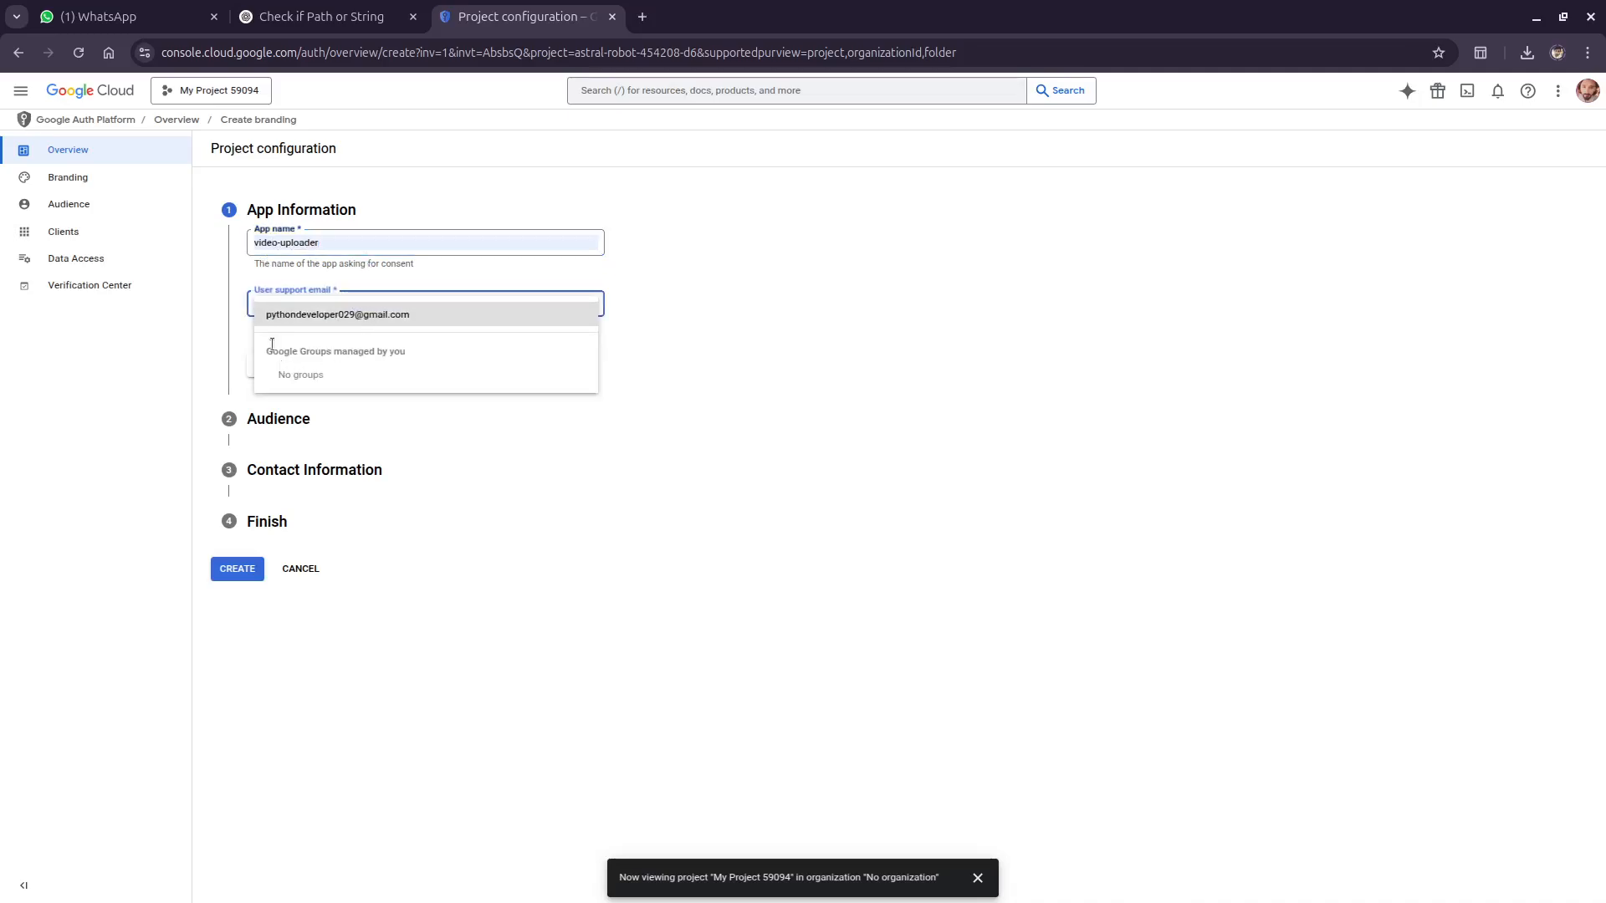
{"action": "left_click", "coordinate": [328, 317]}
{"action": "left_click_drag", "start_coordinate": [409, 308], "coordinate": [244, 305]}
{"action": "key", "text": "ctrl+c"}
{"action": "left_click", "coordinate": [768, 364]}
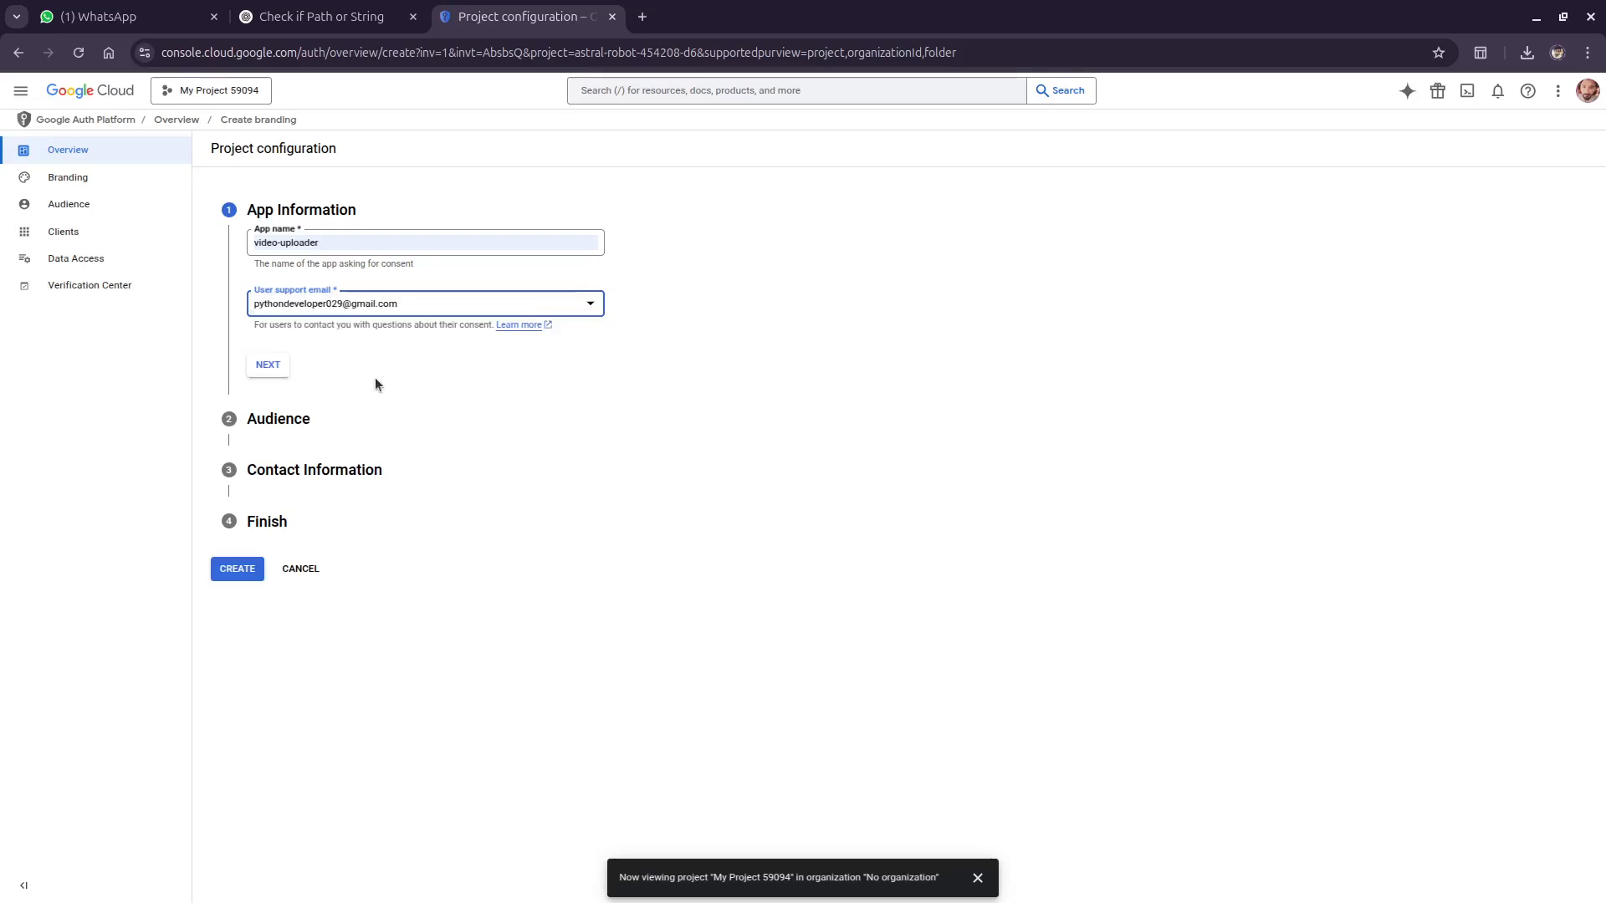
{"action": "left_click", "coordinate": [267, 363]}
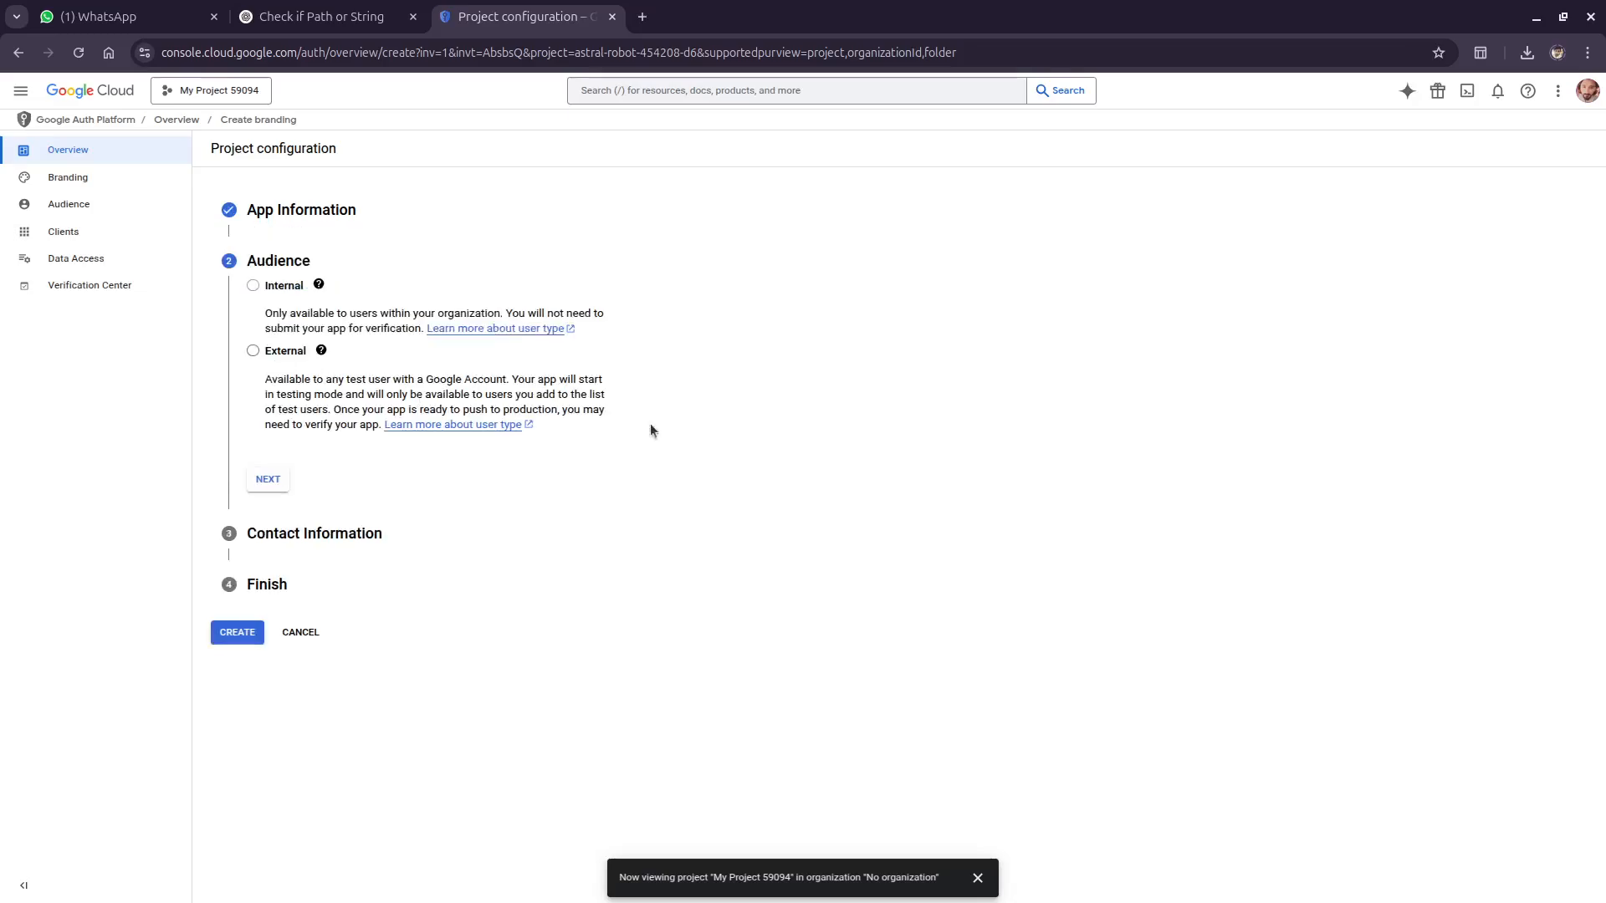
Step: Set the audience to External and paste the copied e-mail address as the contact information
{"action": "left_click", "coordinate": [252, 352]}
{"action": "left_click", "coordinate": [268, 479]}
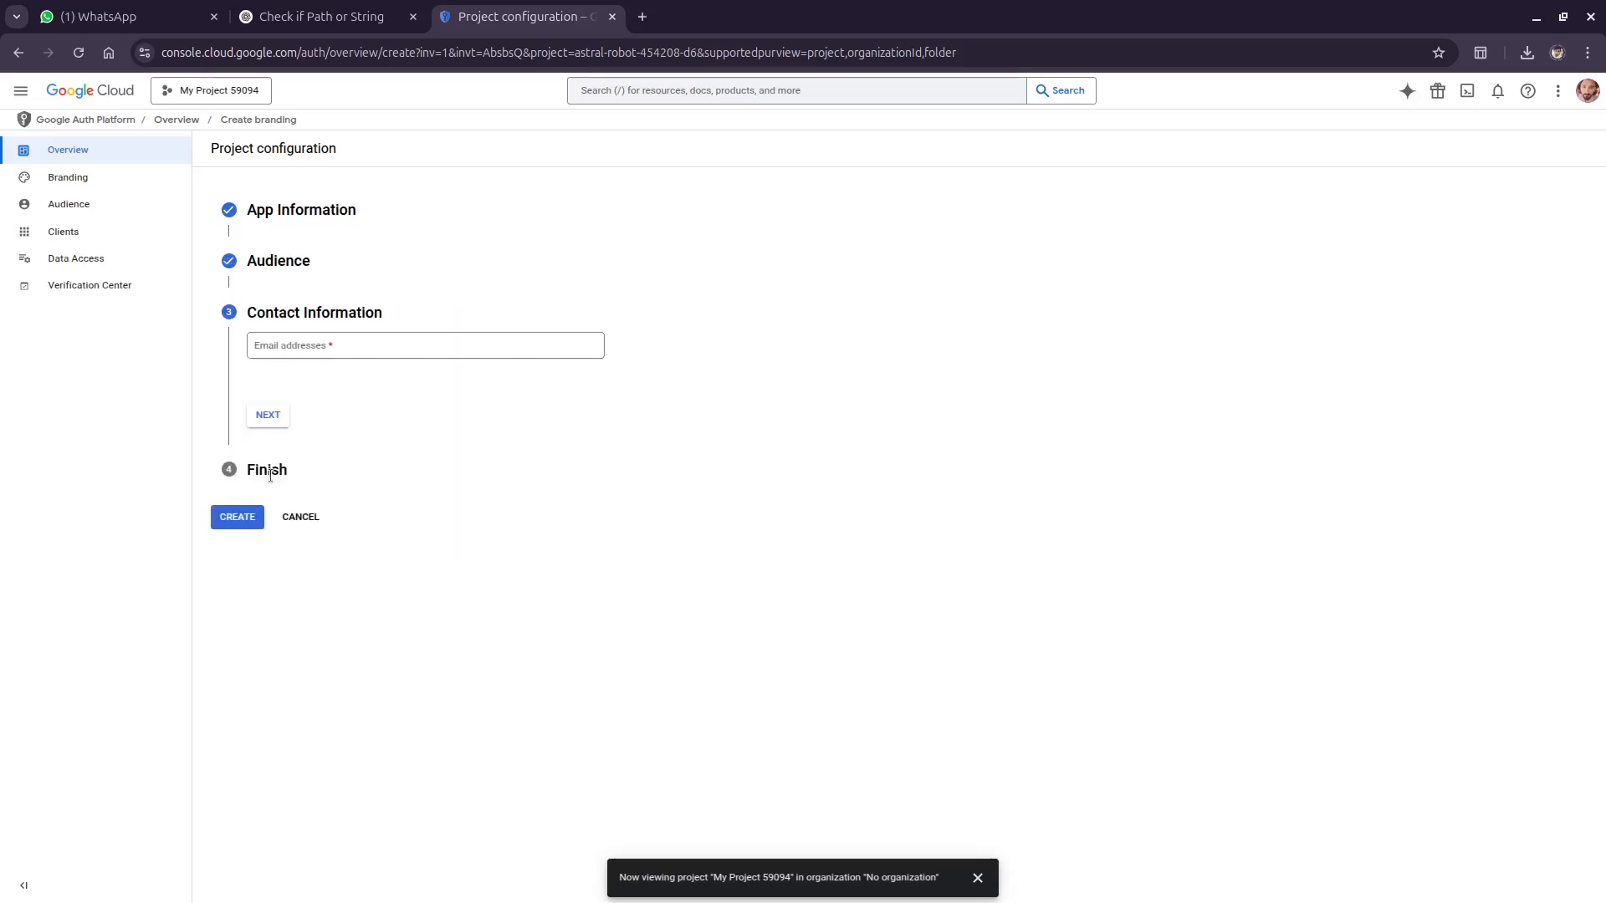
{"action": "key", "text": "ctrl+v"}
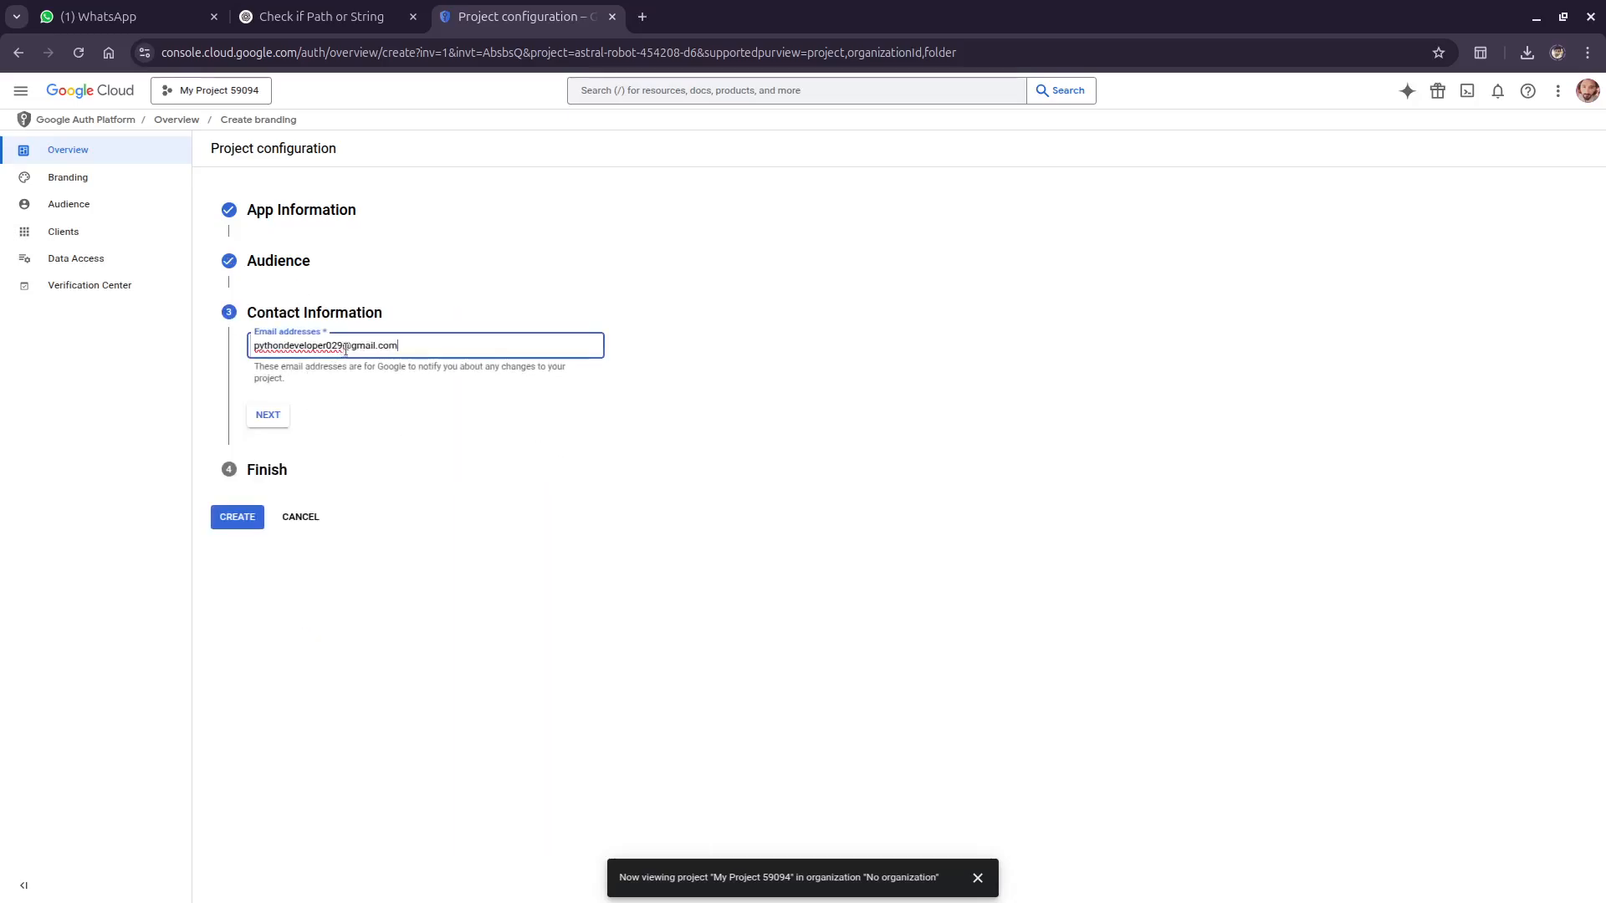
{"action": "left_click", "coordinate": [273, 416]}
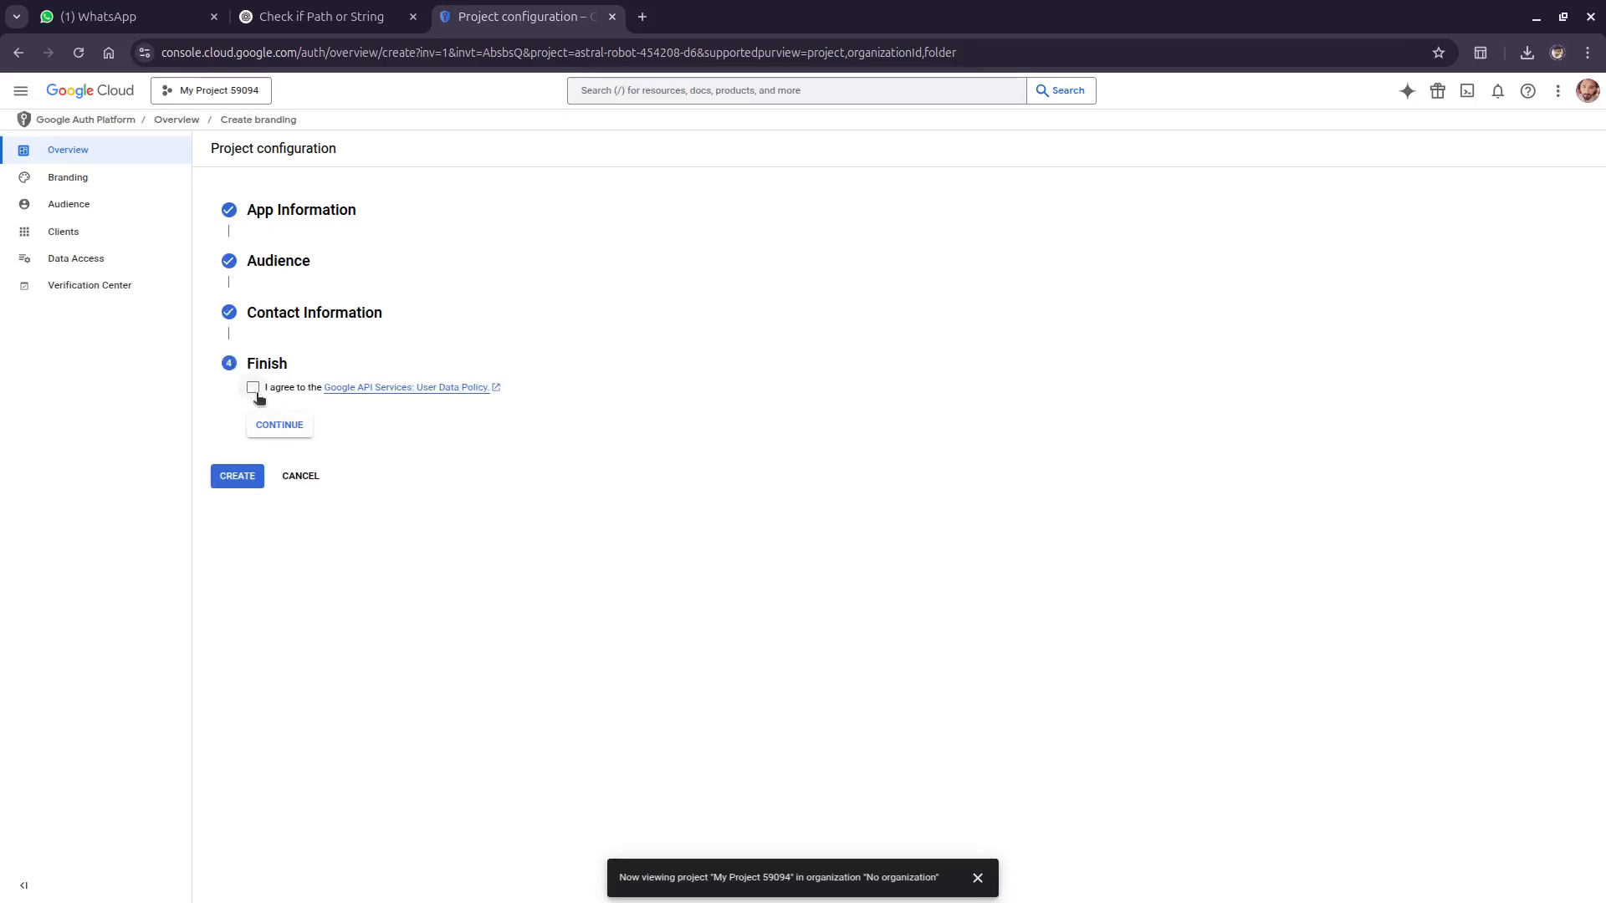
Step: Agree to the Google API Services User Data Policy and create the OAuth configuration
{"action": "left_click", "coordinate": [254, 388]}
{"action": "left_click", "coordinate": [284, 426]}
{"action": "left_click", "coordinate": [230, 416]}
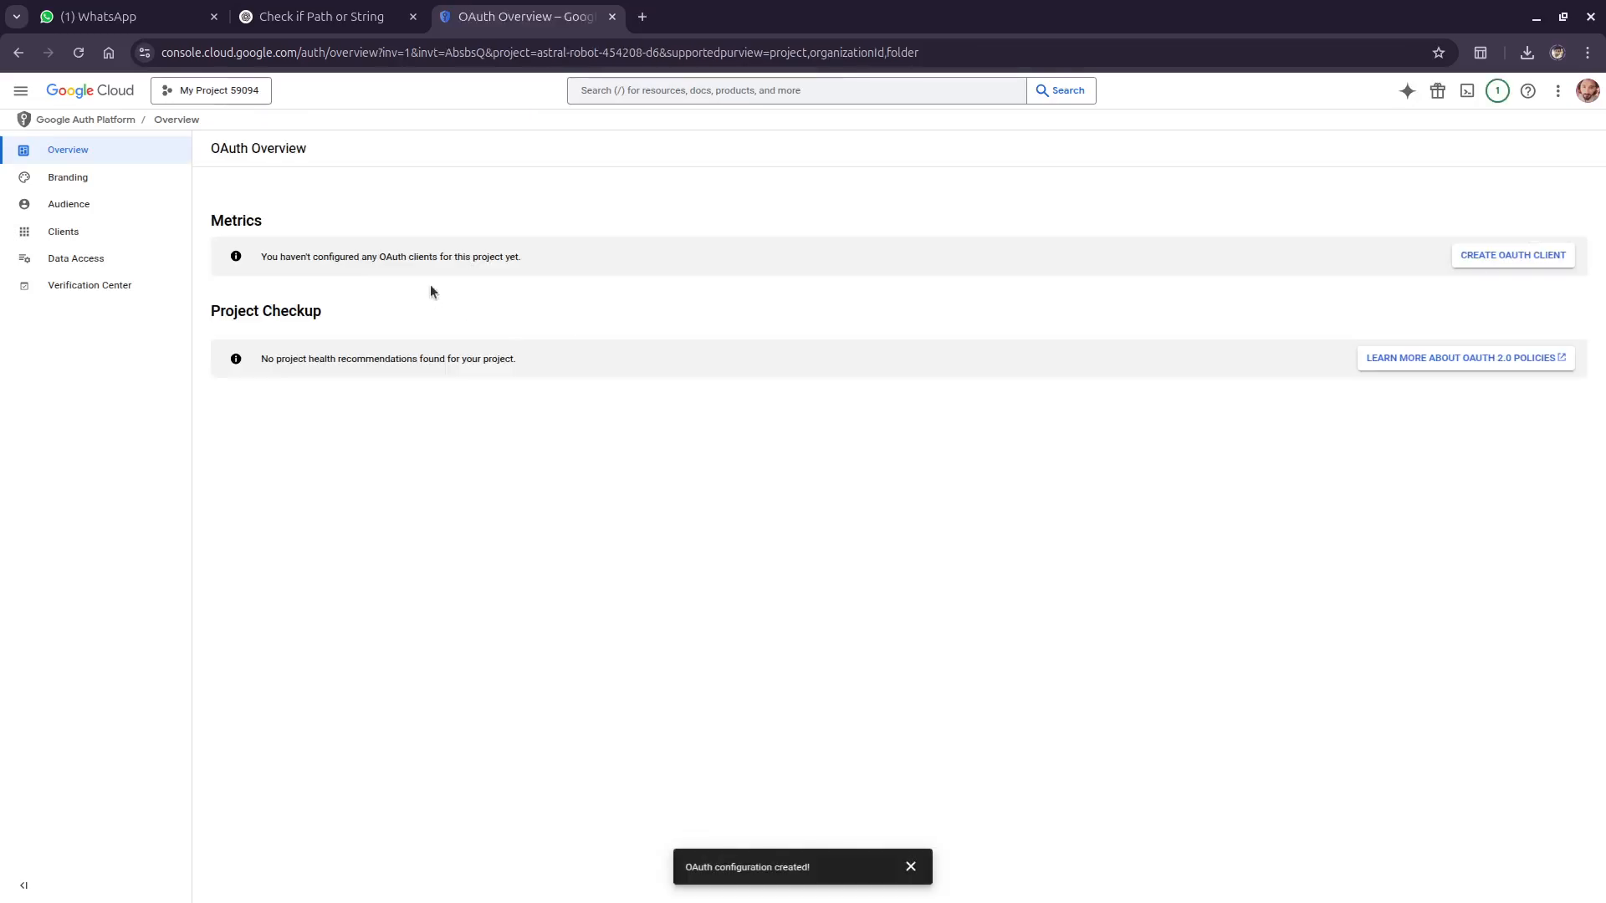
Step: Review the Branding page's app information, logo, app domain and developer contact fields
{"action": "left_click", "coordinate": [72, 182]}
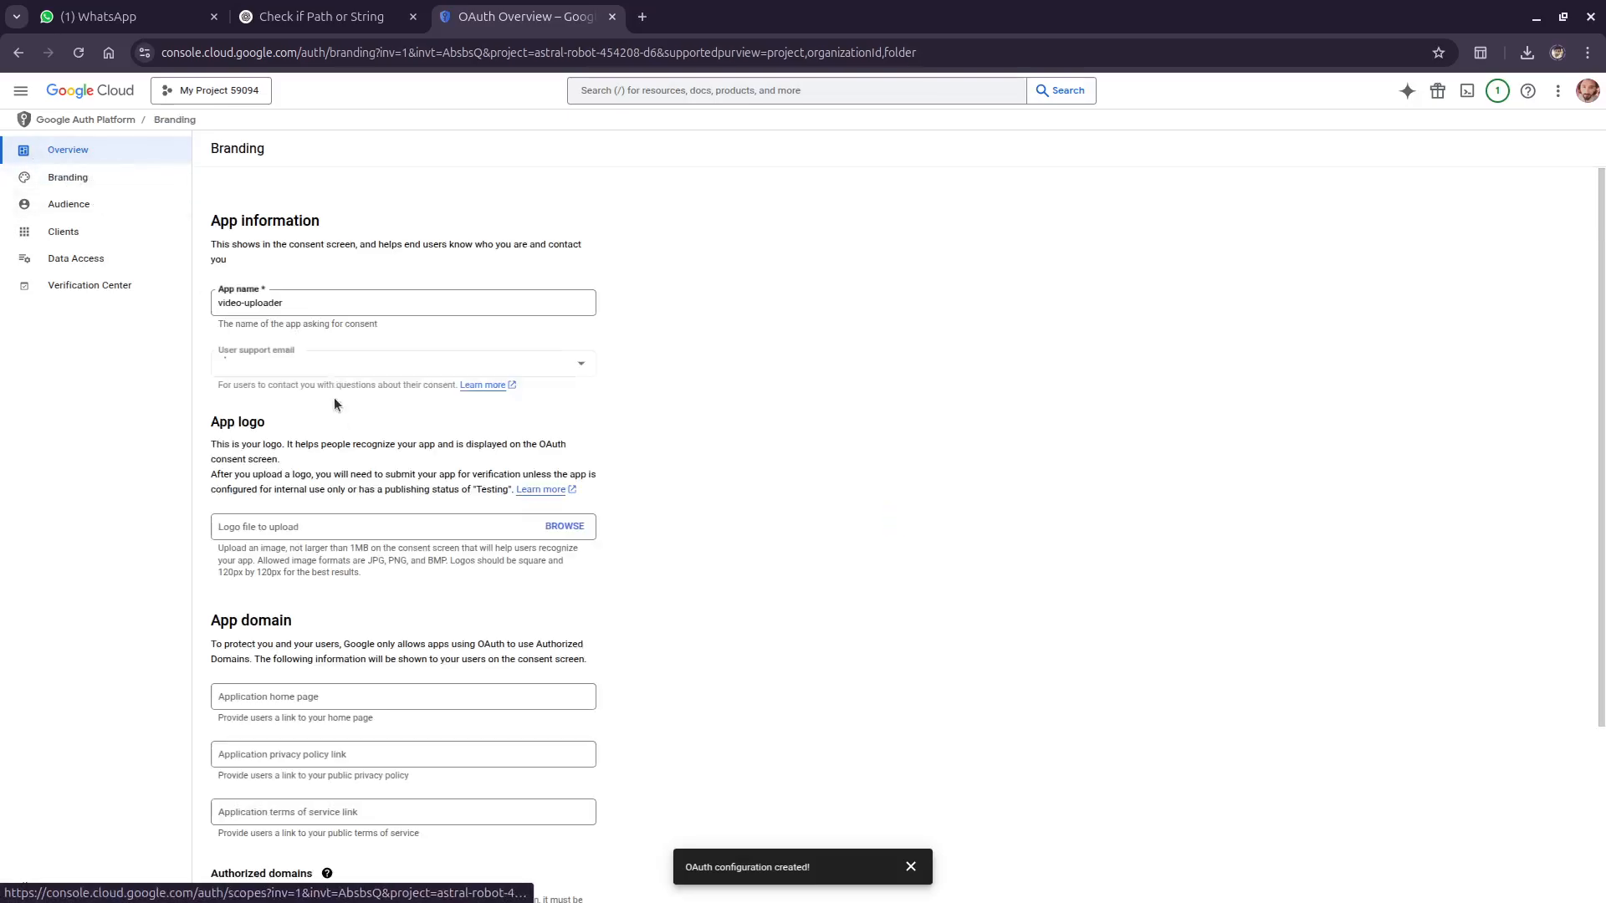
{"action": "scroll", "coordinate": [246, 311], "scroll_direction": "down", "scroll_amount": 1}
{"action": "scroll", "coordinate": [246, 311], "scroll_direction": "down", "scroll_amount": 1}
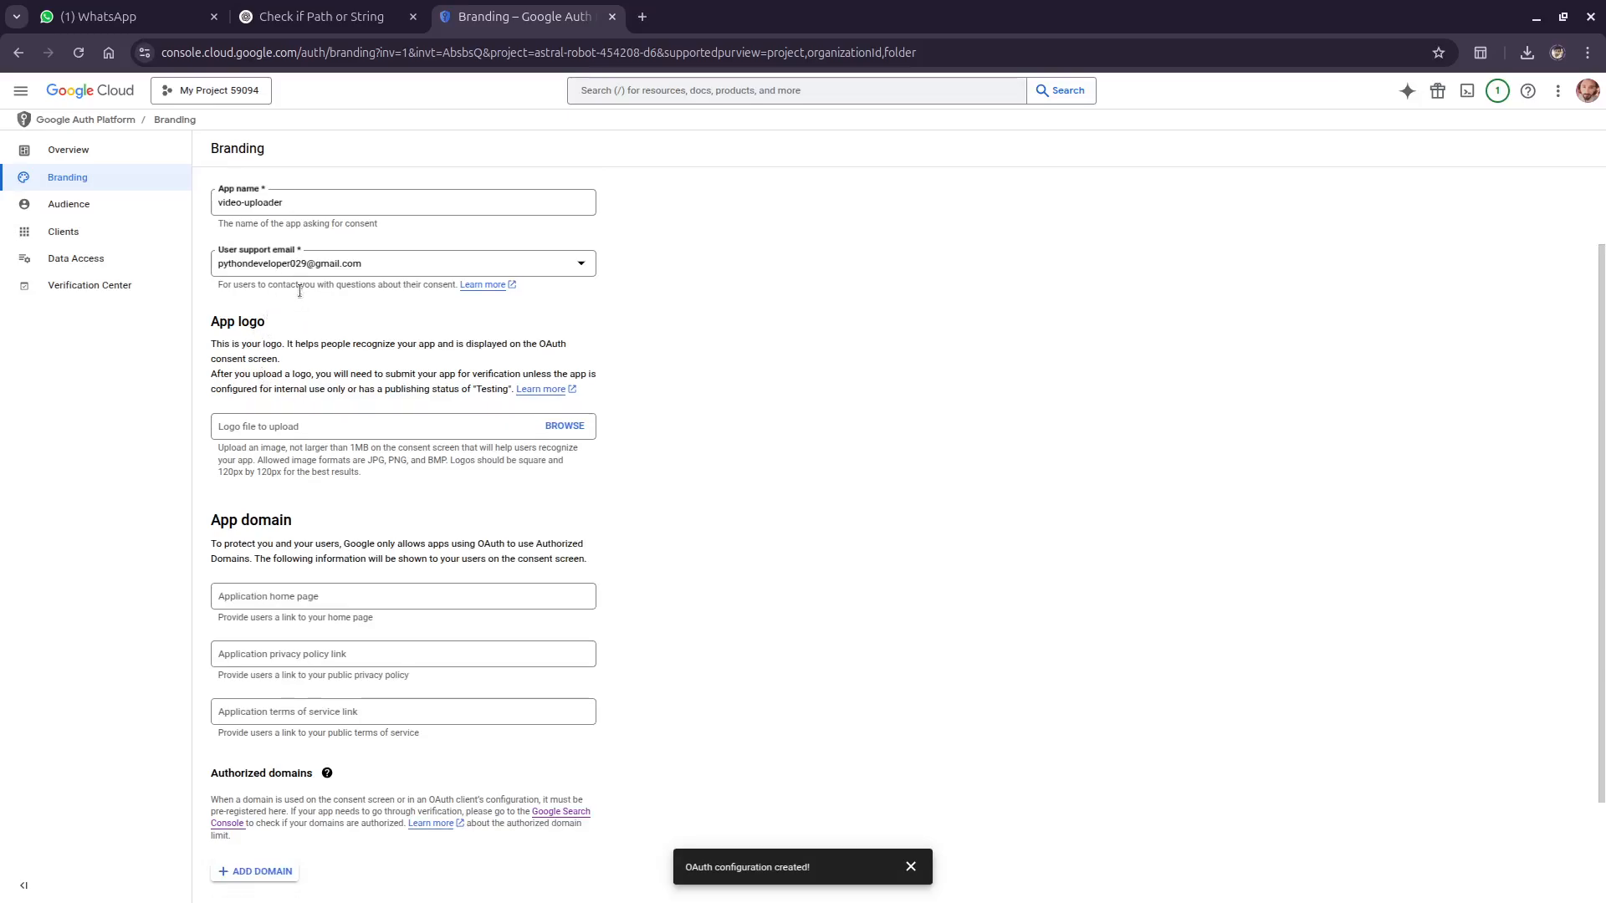
{"action": "scroll", "coordinate": [297, 368], "scroll_direction": "down", "scroll_amount": 3}
{"action": "scroll", "coordinate": [270, 550], "scroll_direction": "up", "scroll_amount": 5}
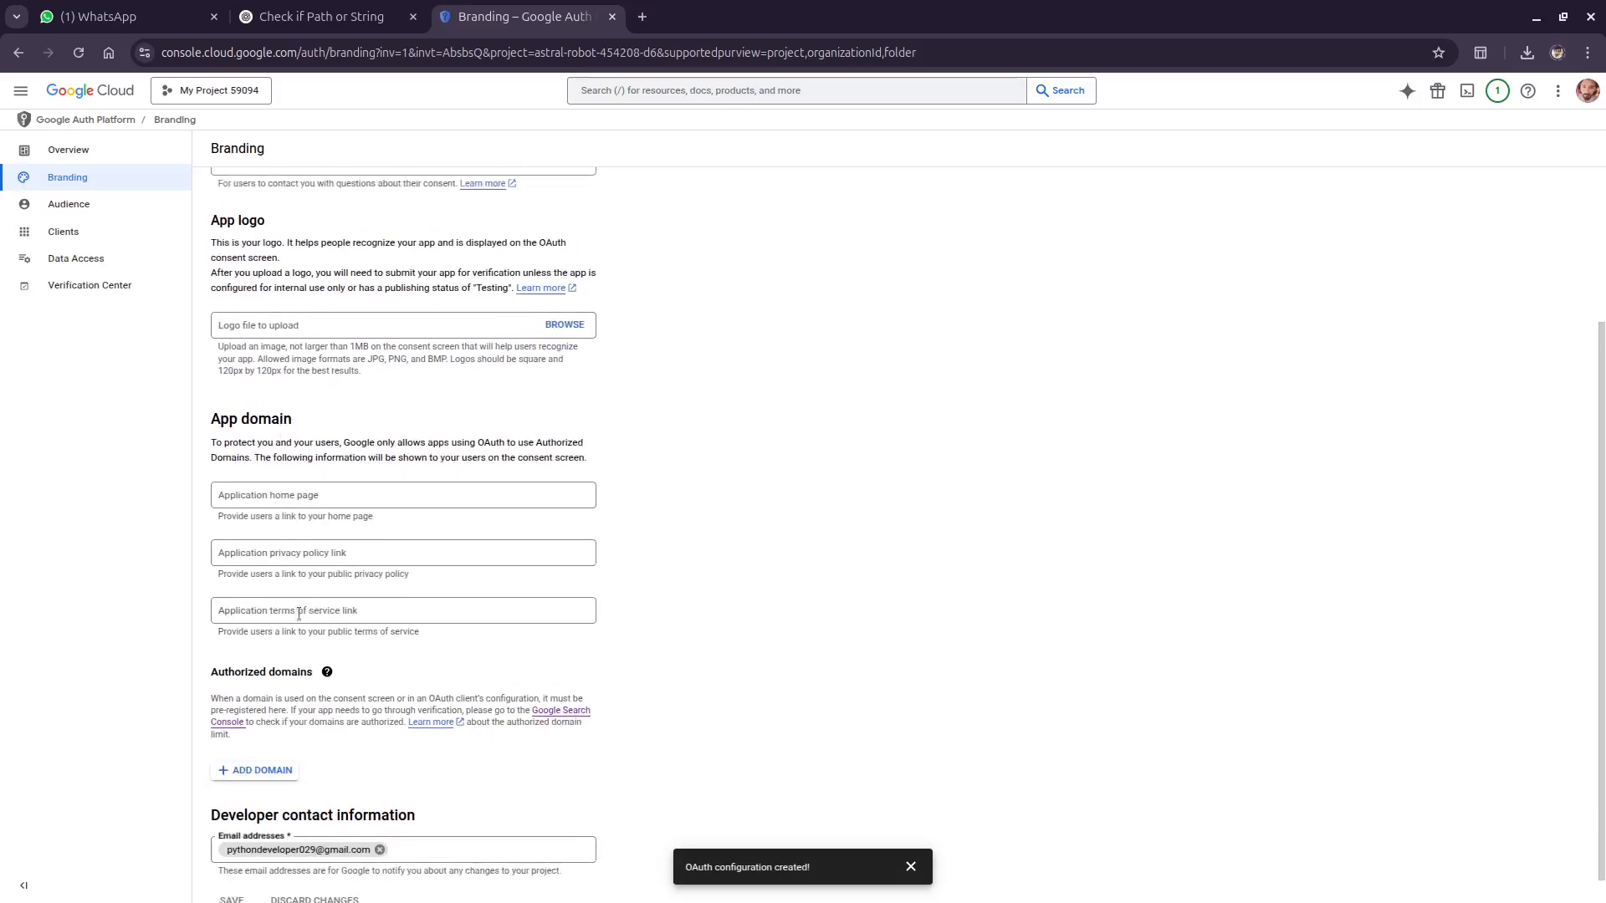
Step: Add the copied e-mail address as a test user in the OAuth app's Audience settings
{"action": "left_click", "coordinate": [72, 206]}
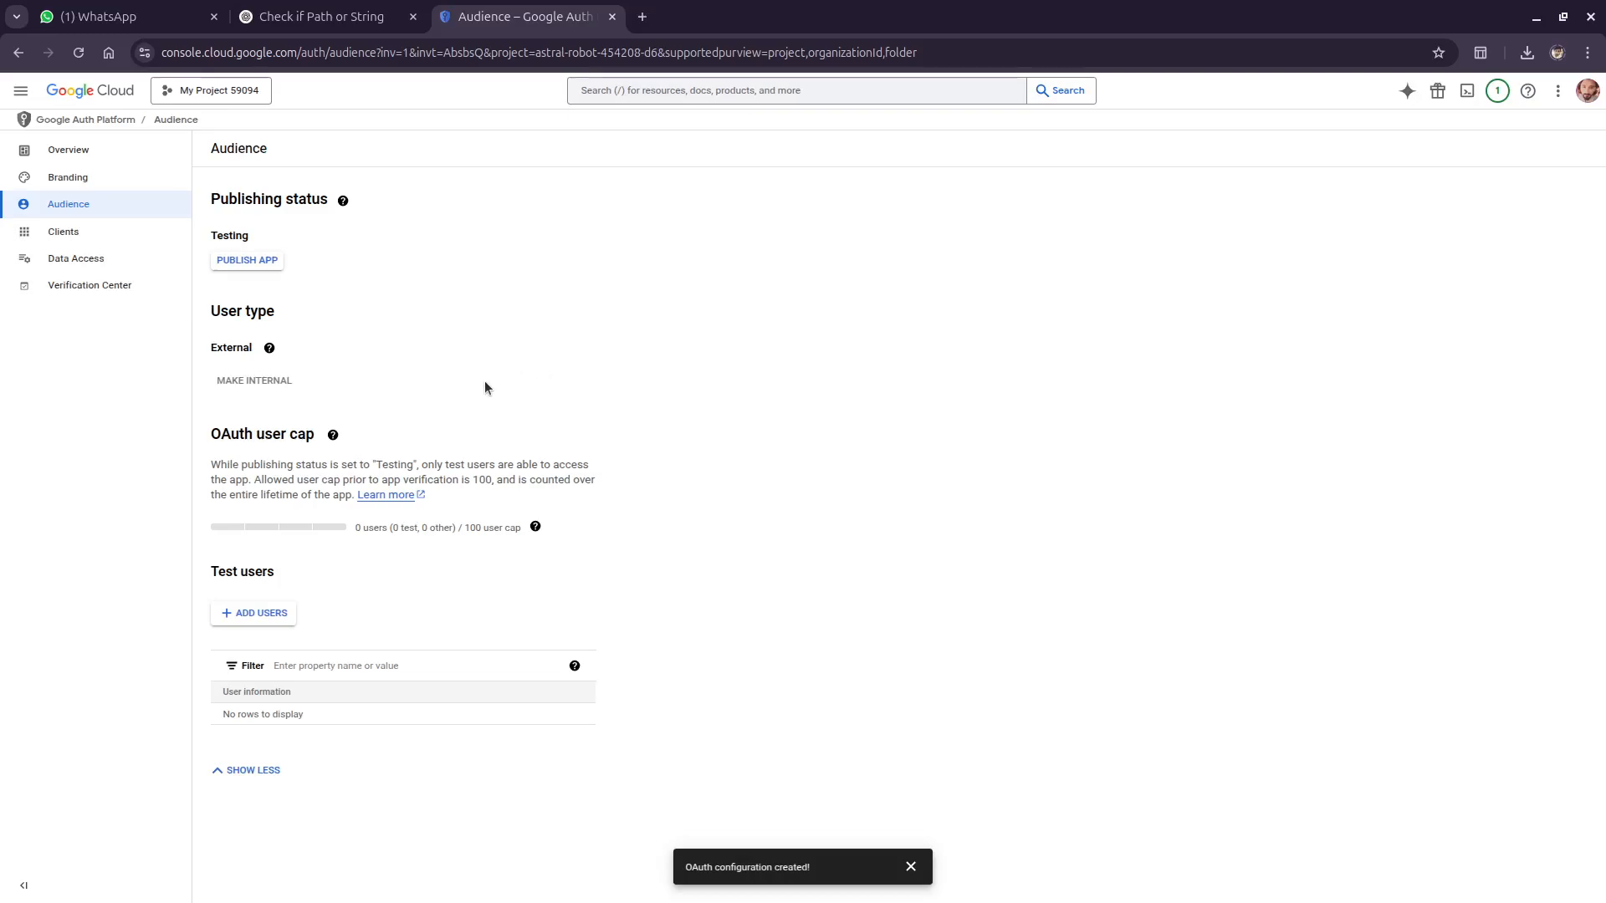
{"action": "left_click", "coordinate": [267, 617]}
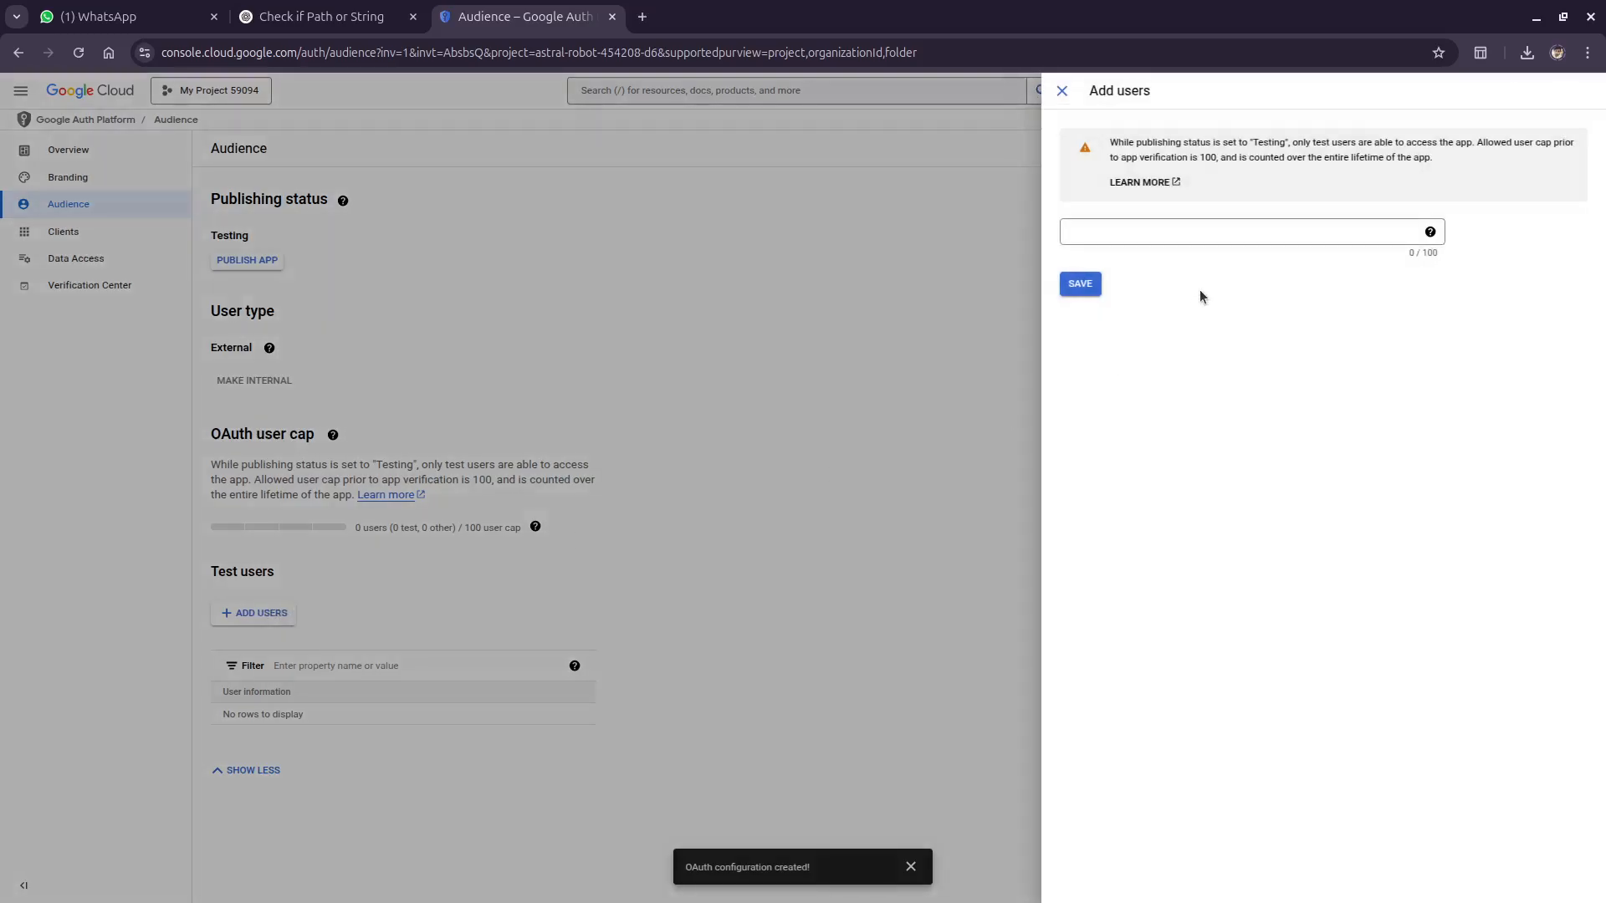
{"action": "left_click", "coordinate": [1198, 234]}
{"action": "key", "text": "ctrl+v"}
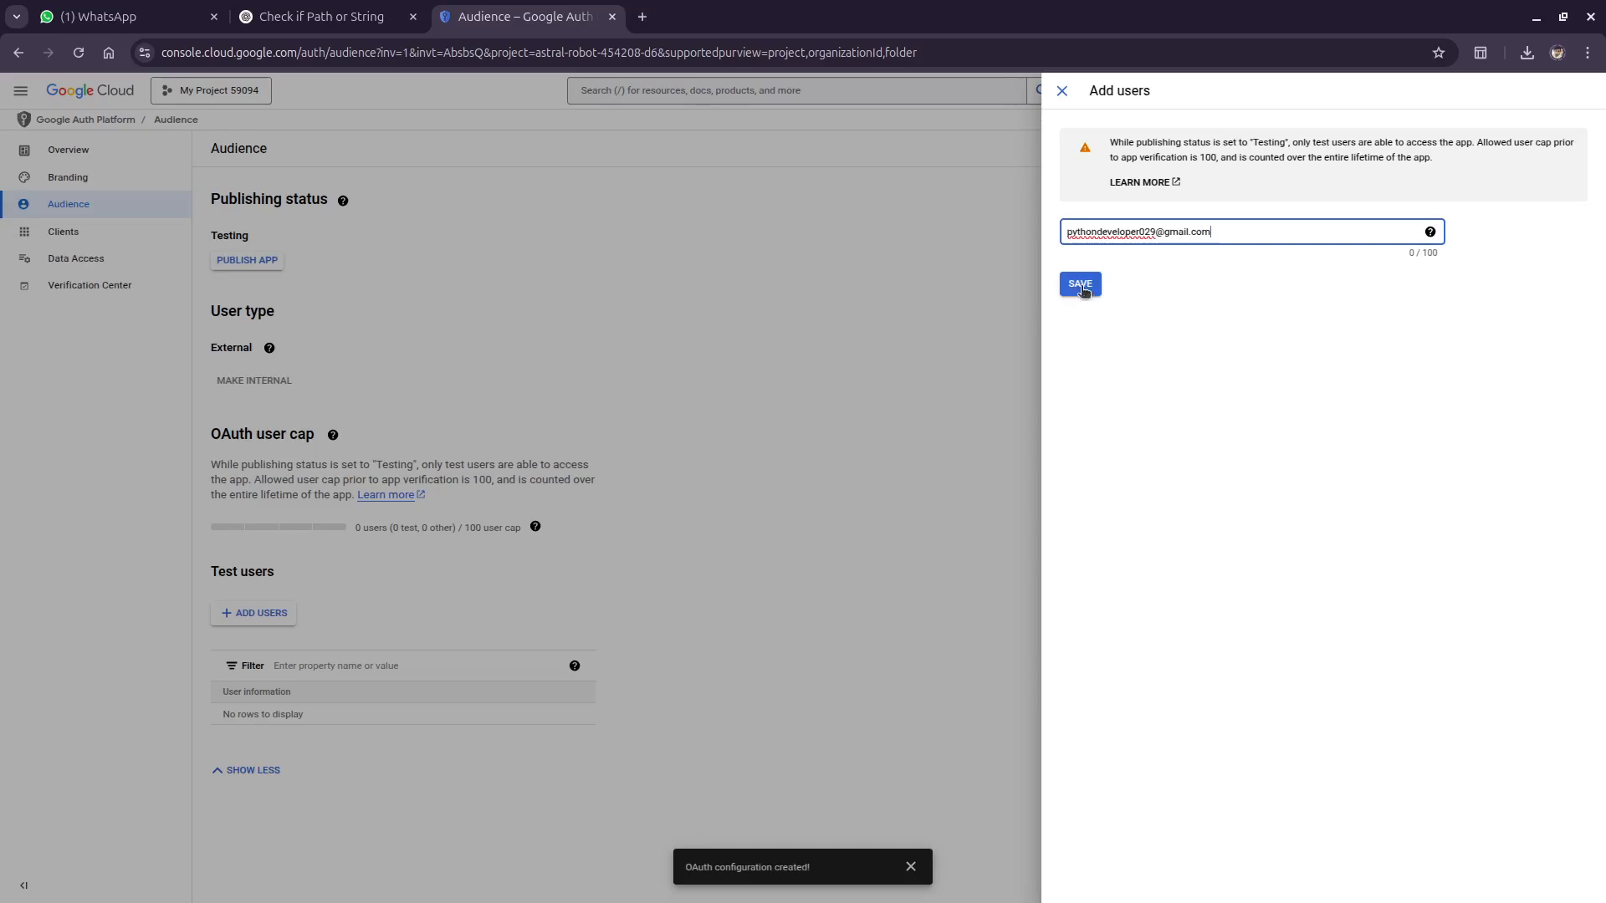
{"action": "left_click", "coordinate": [1090, 292]}
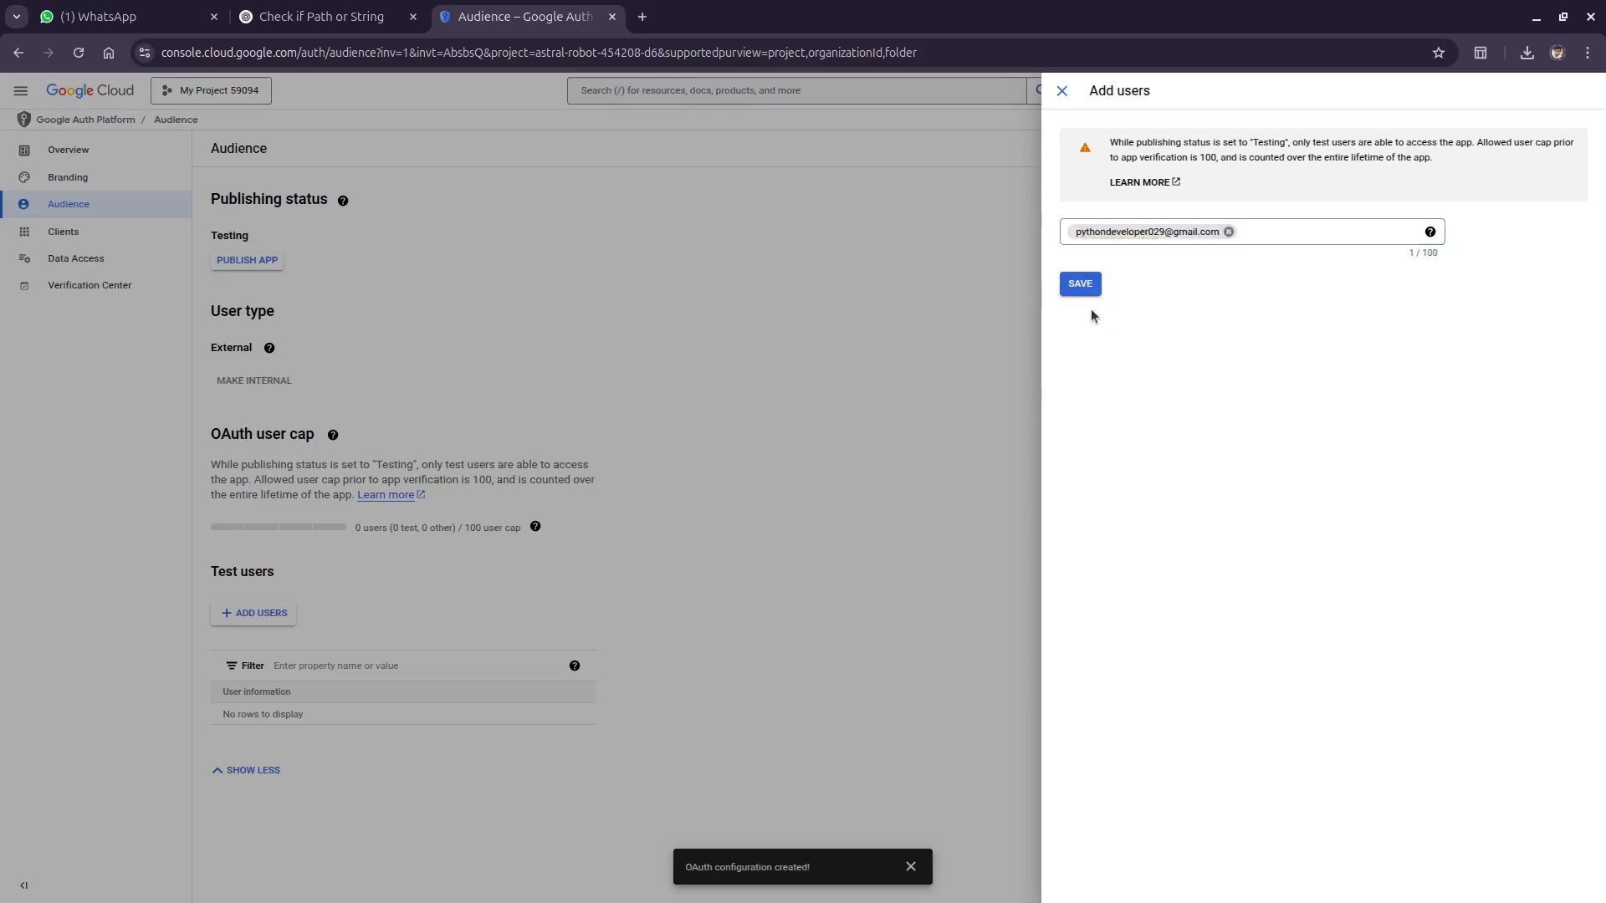
{"action": "left_click", "coordinate": [1080, 286]}
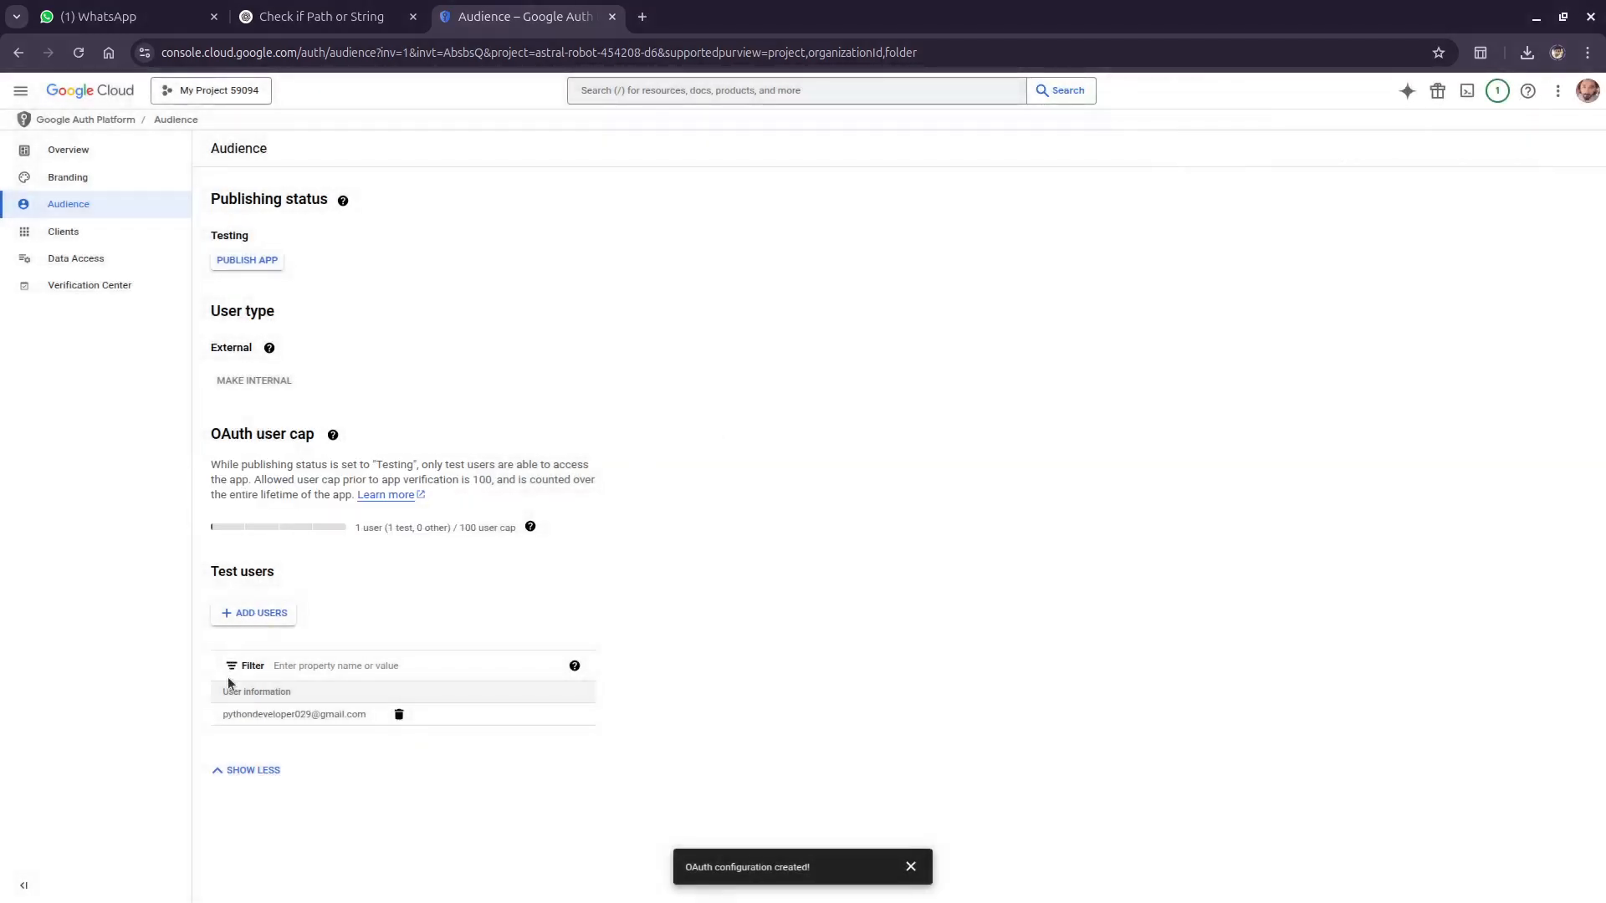
{"action": "left_click_drag", "start_coordinate": [220, 709], "coordinate": [288, 733]}
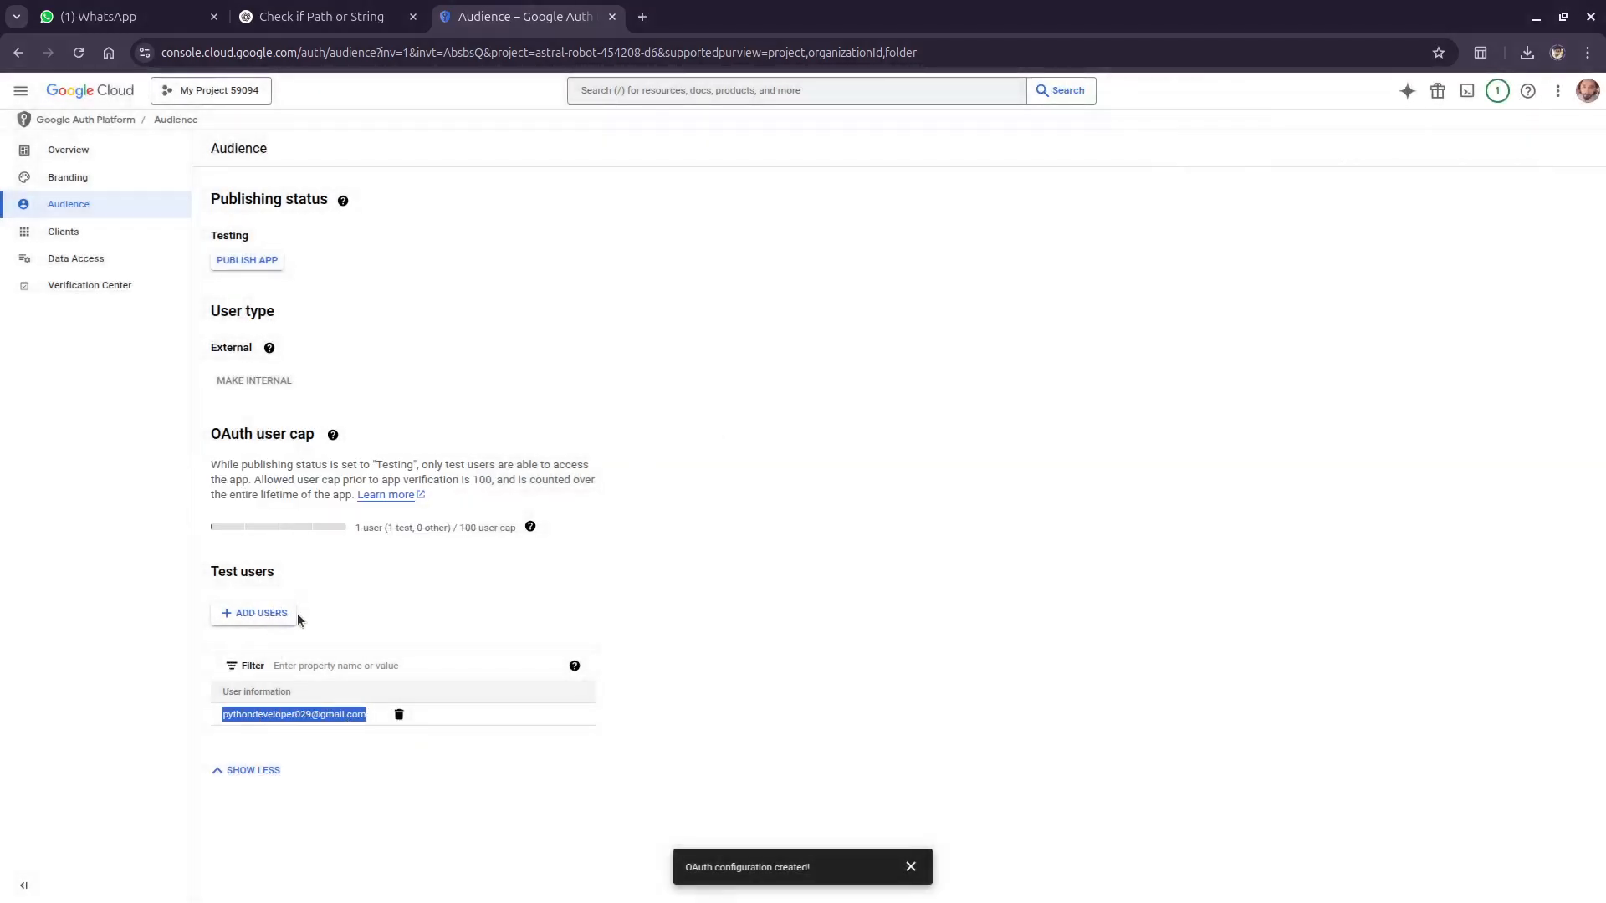
Step: Add the YouTube Data API v3 scope .../auth/youtube to the app's data access scopes and save the changes
{"action": "left_click", "coordinate": [97, 242]}
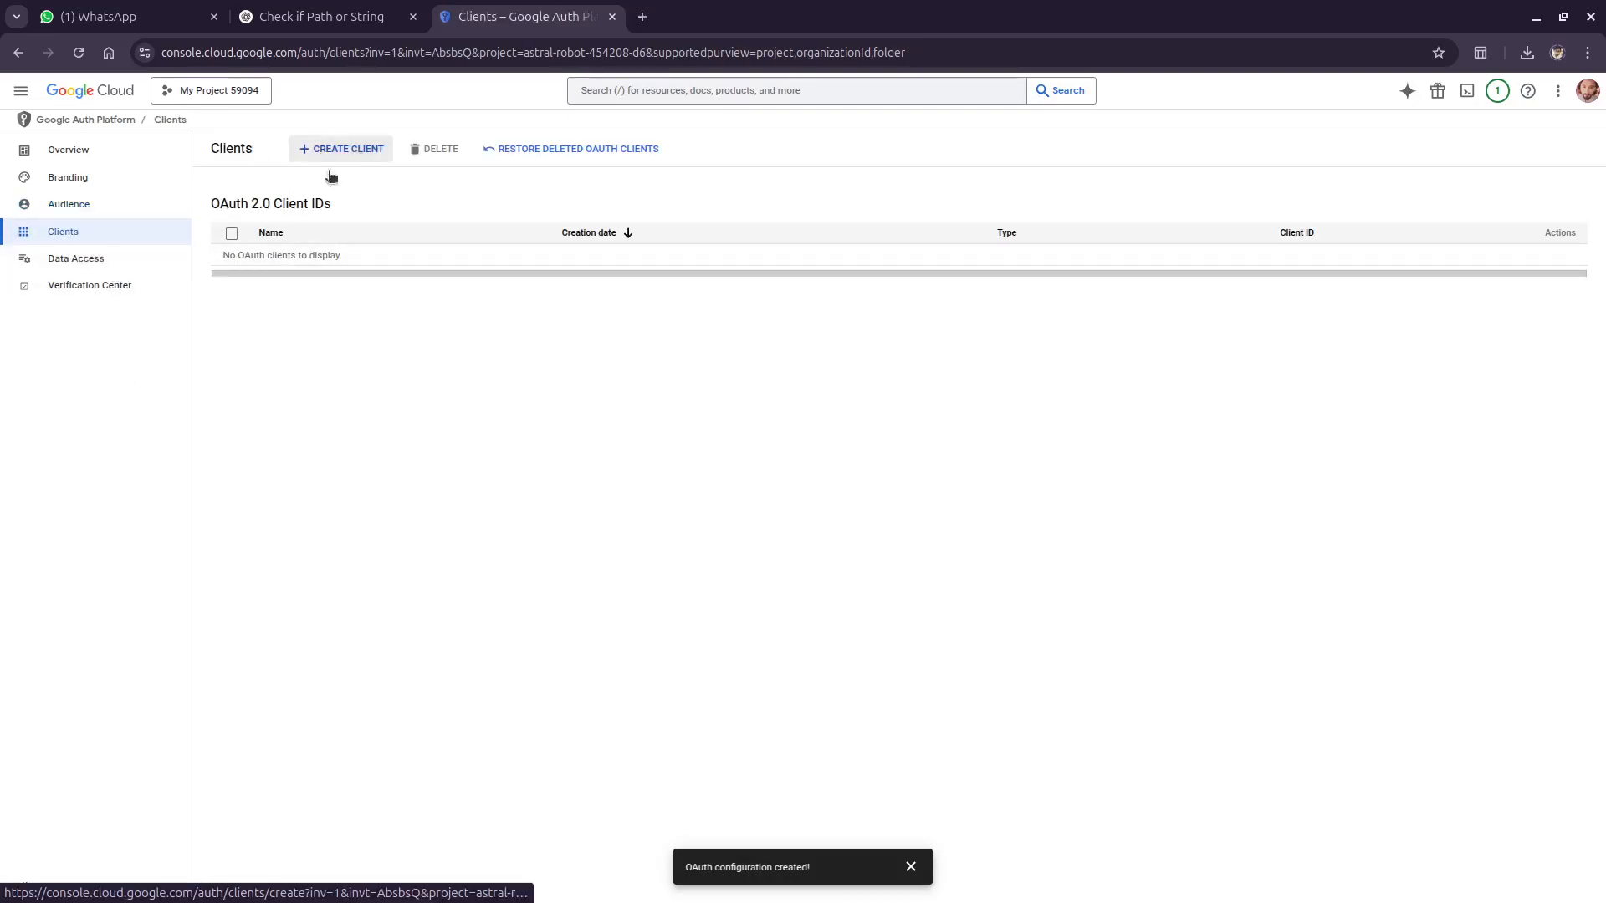
{"action": "left_click", "coordinate": [74, 259]}
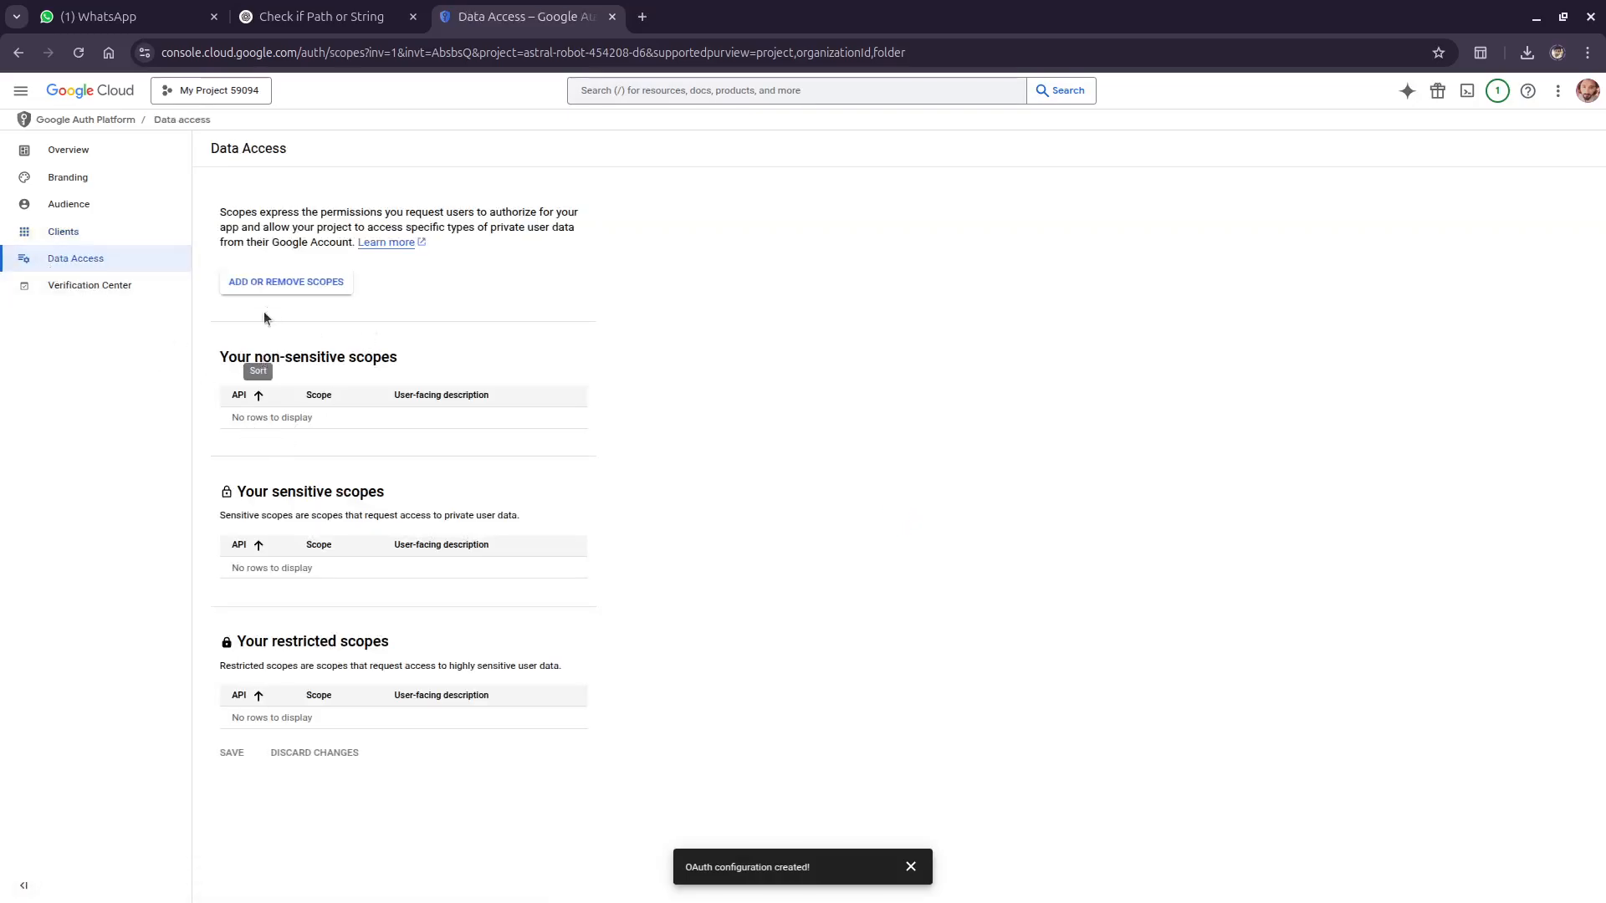
{"action": "left_click", "coordinate": [291, 287]}
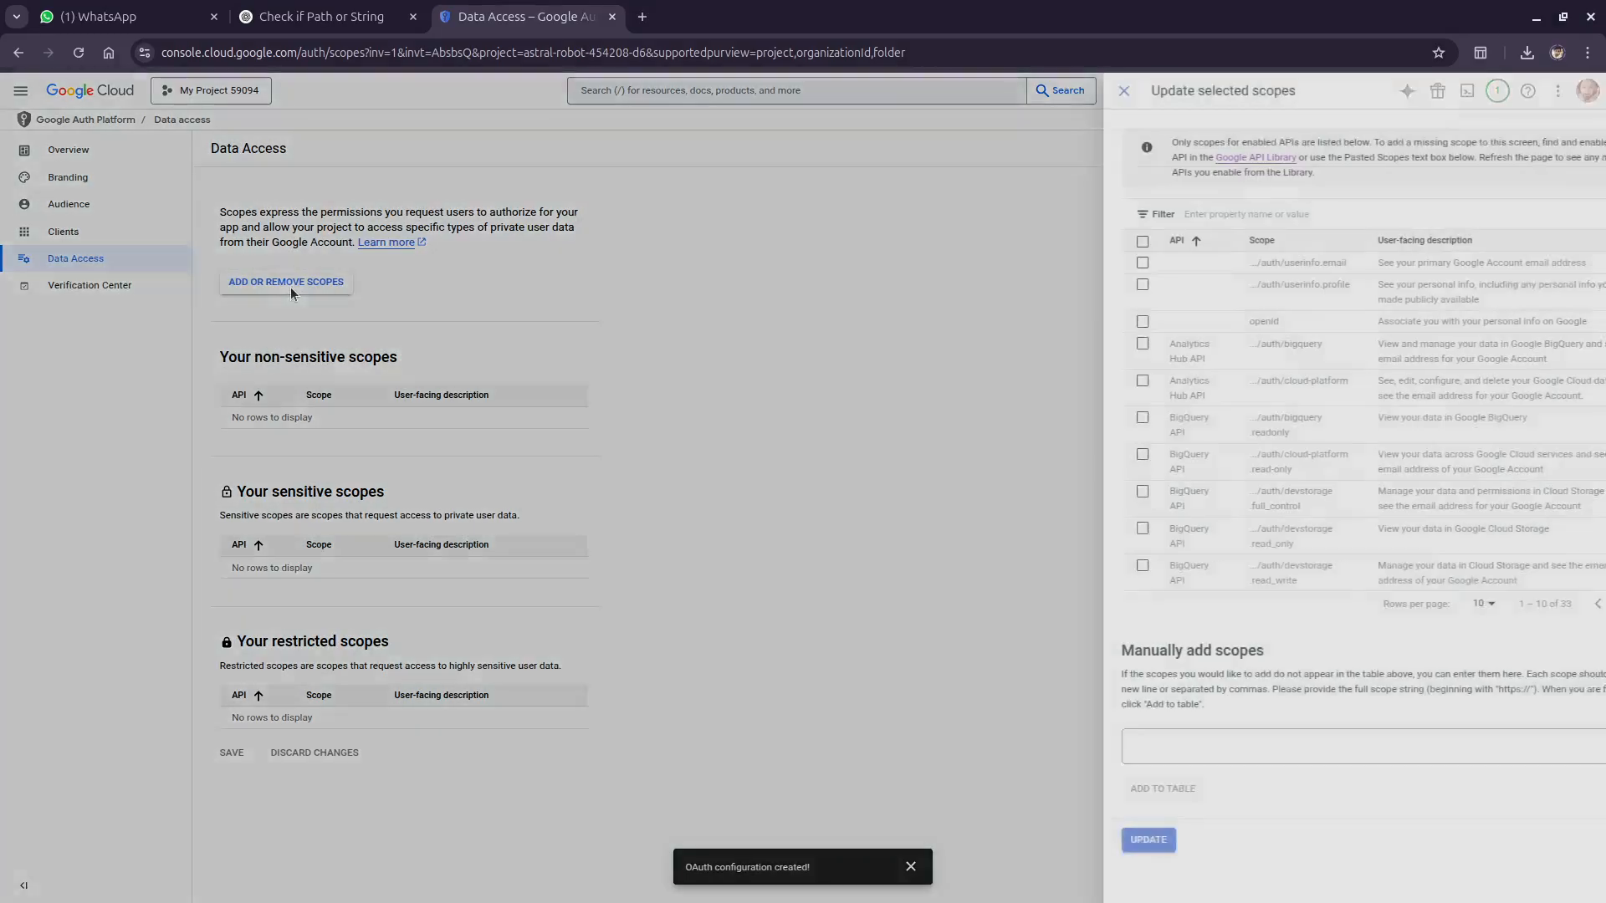
{"action": "left_click", "coordinate": [1213, 214]}
{"action": "type", "text": "youtu"}
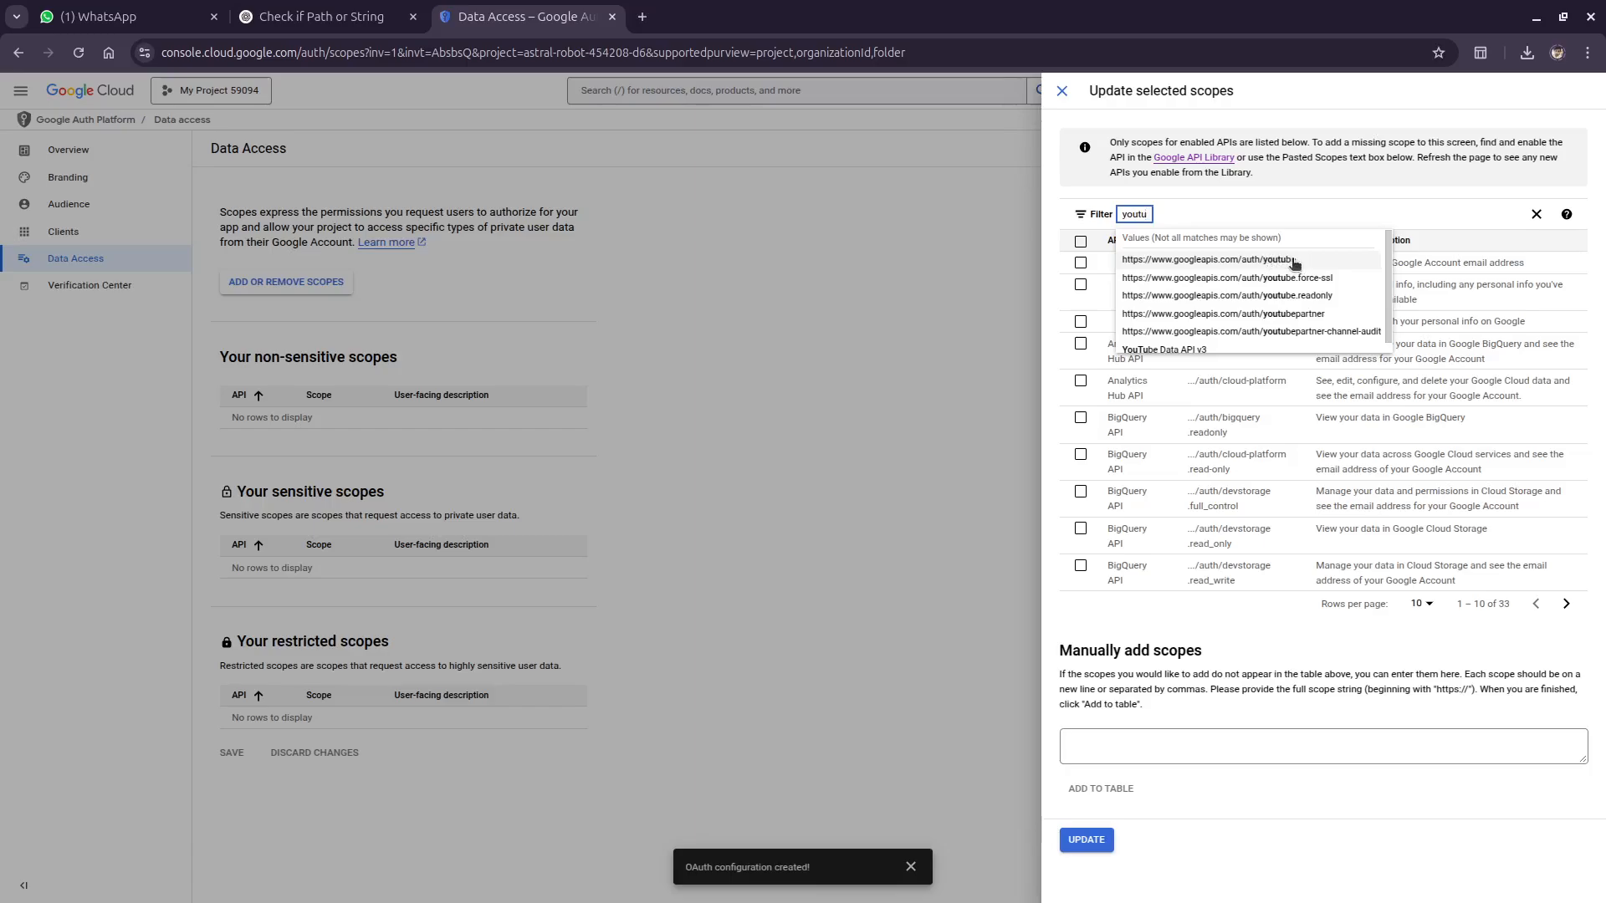
{"action": "left_click", "coordinate": [1294, 259]}
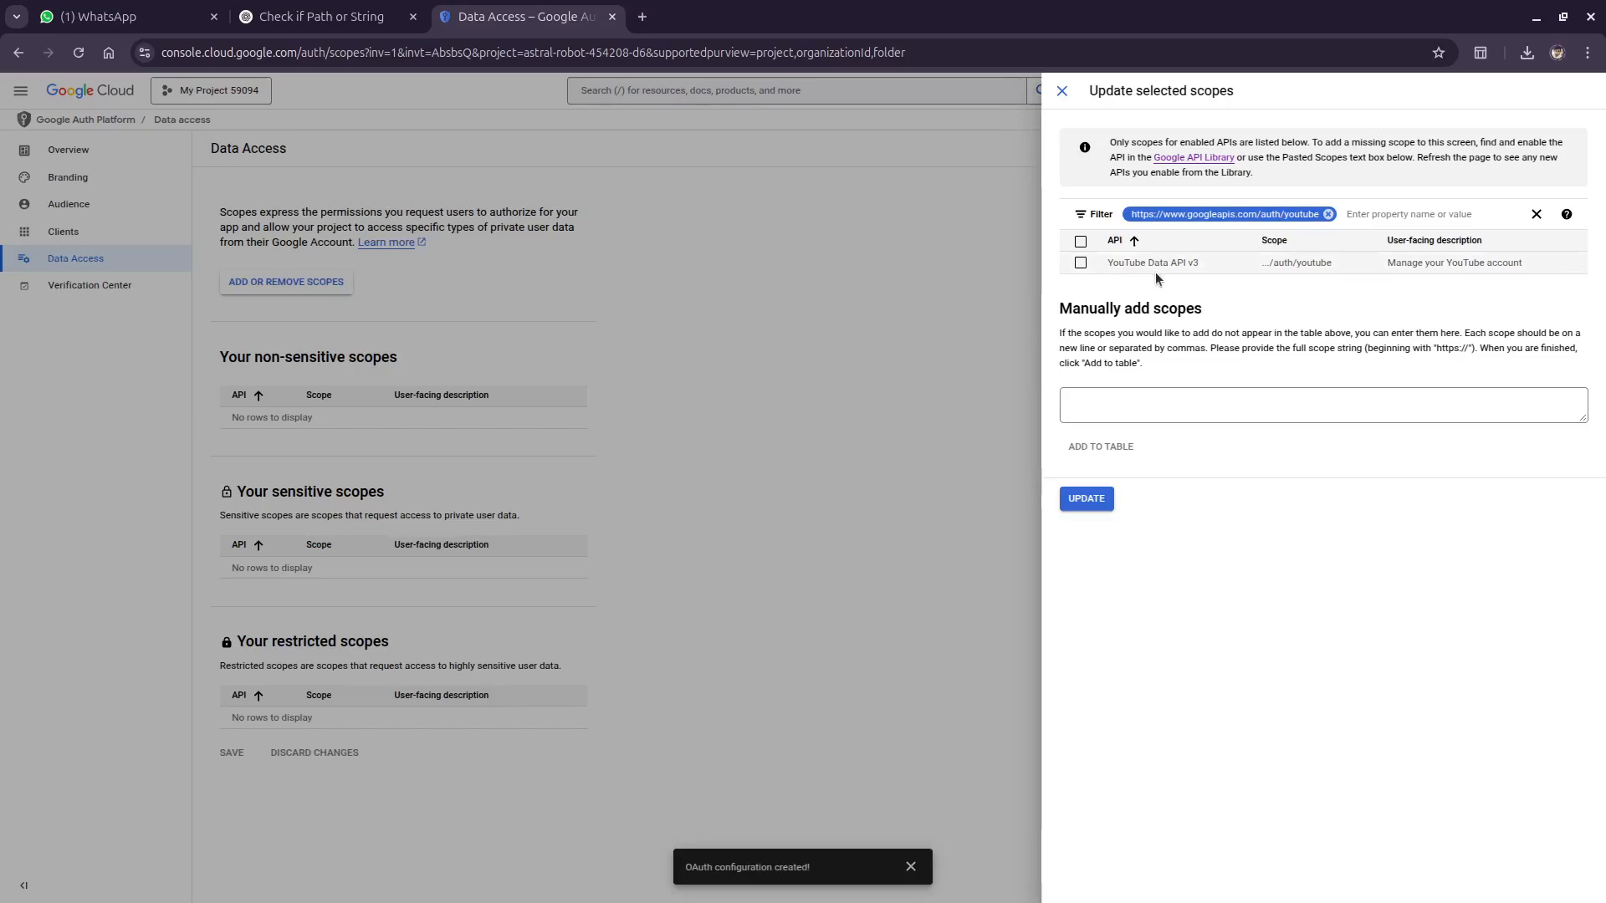
{"action": "left_click", "coordinate": [1081, 262]}
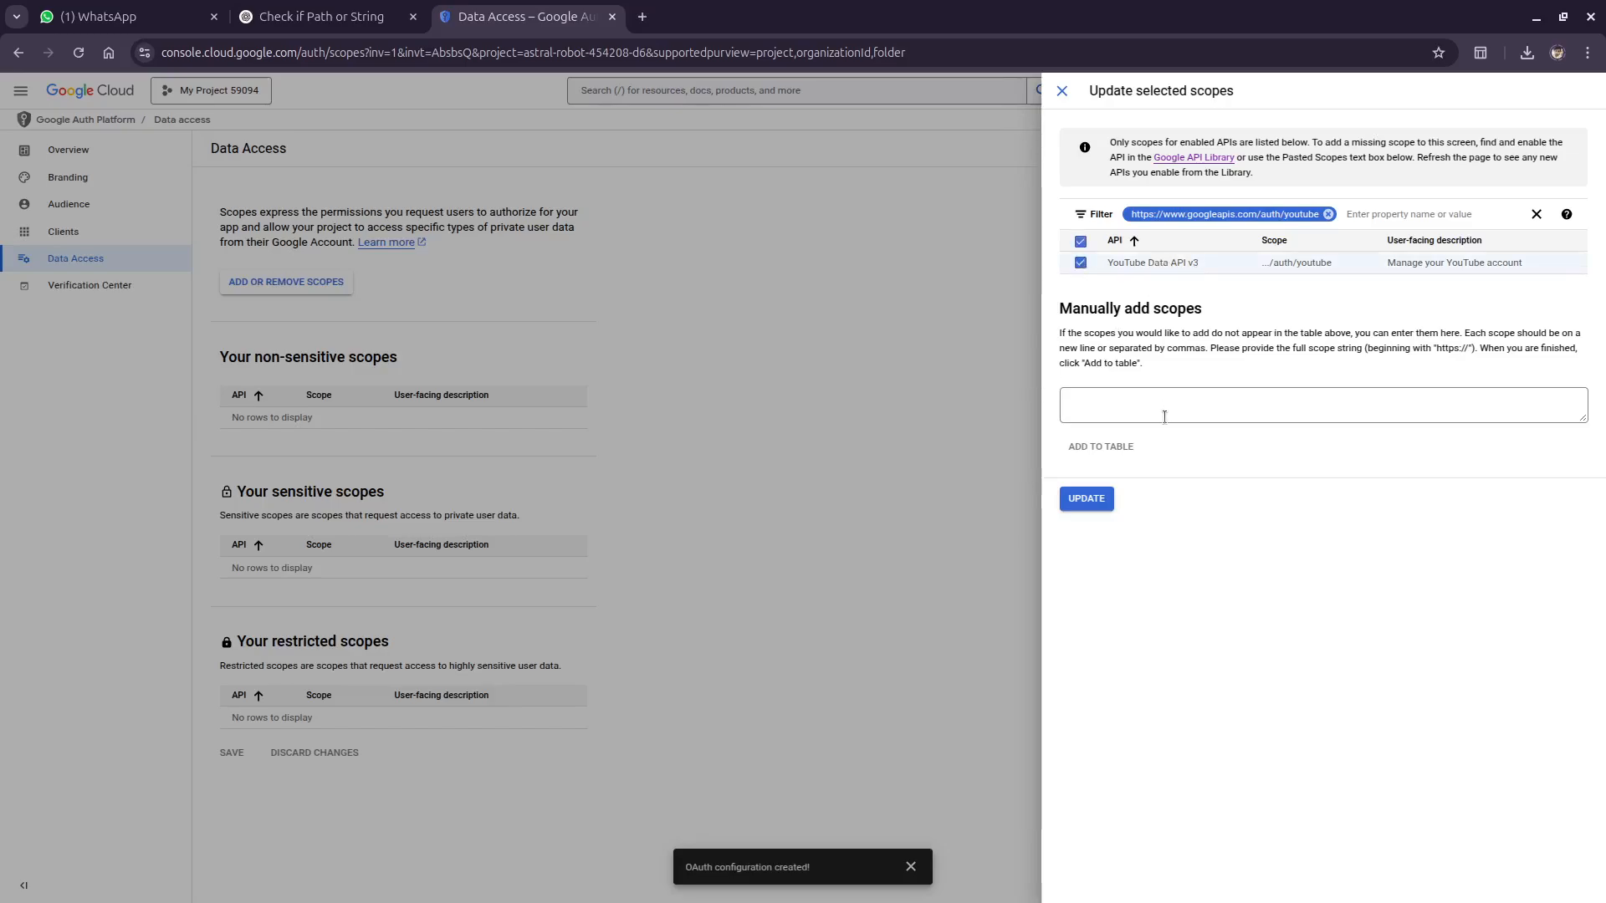
{"action": "left_click", "coordinate": [1085, 500]}
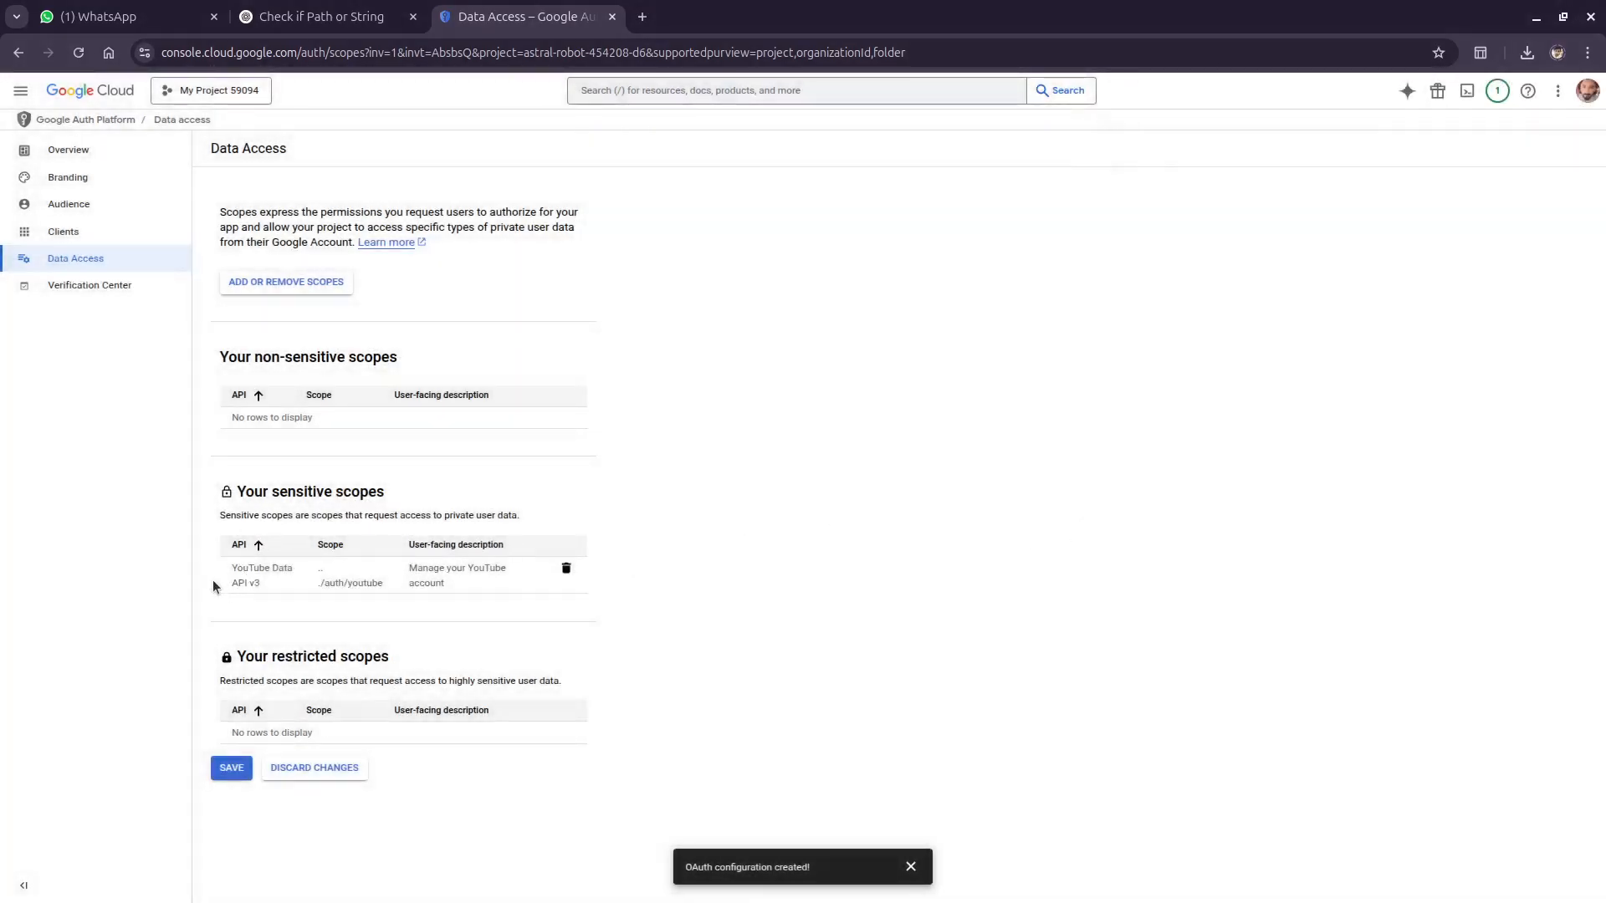
{"action": "left_click_drag", "start_coordinate": [204, 480], "coordinate": [499, 572]}
{"action": "left_click", "coordinate": [597, 586]}
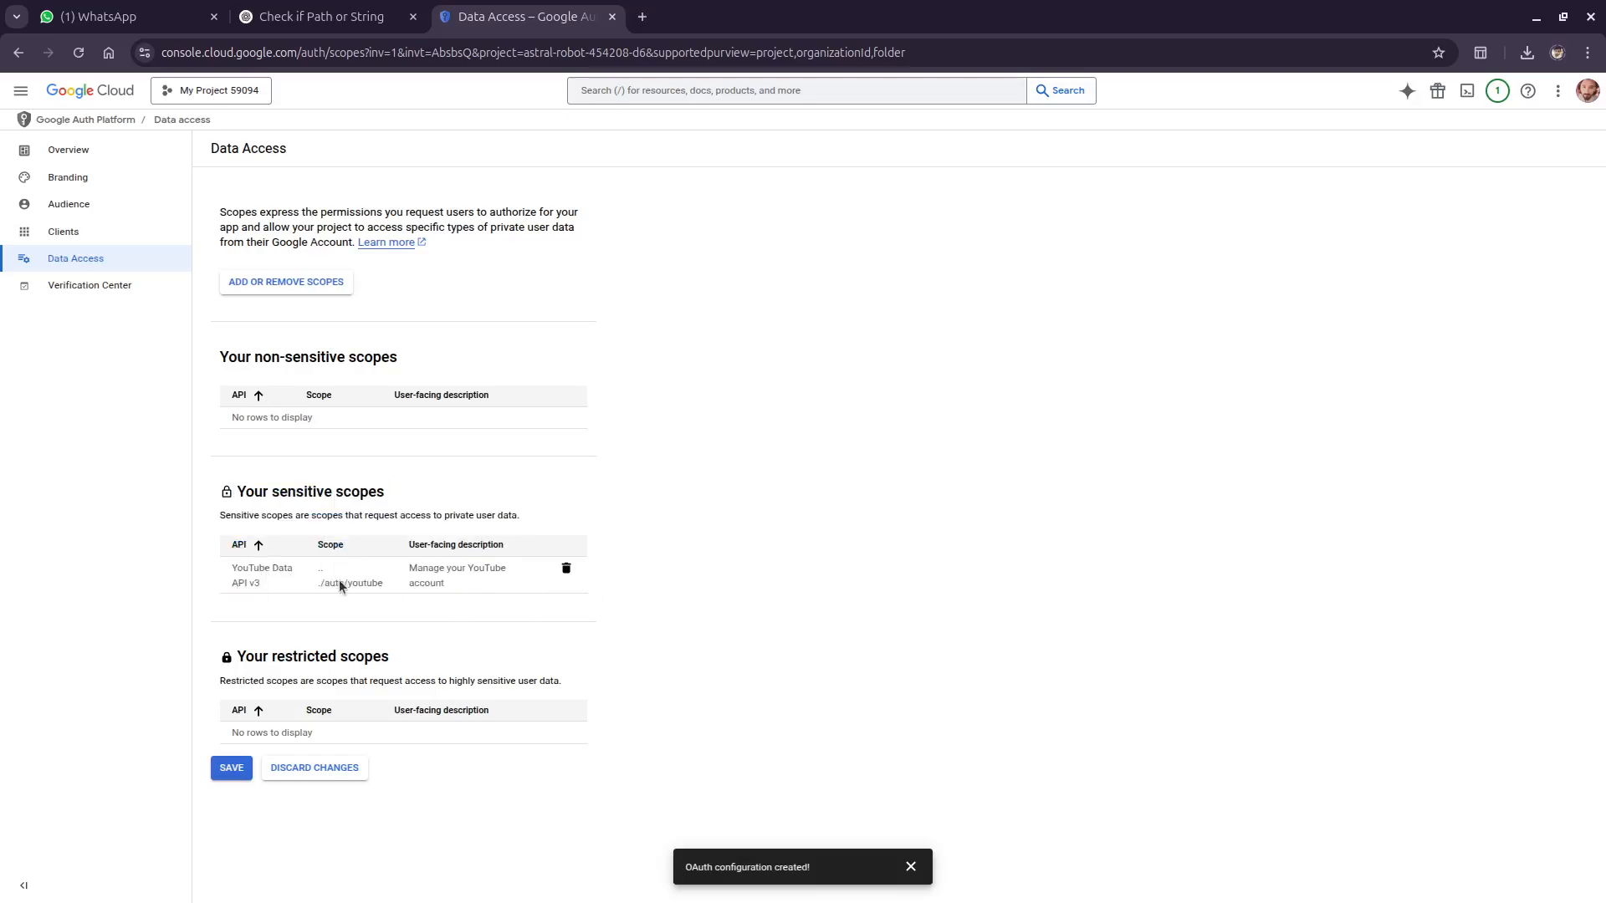
{"action": "left_click", "coordinate": [232, 767]}
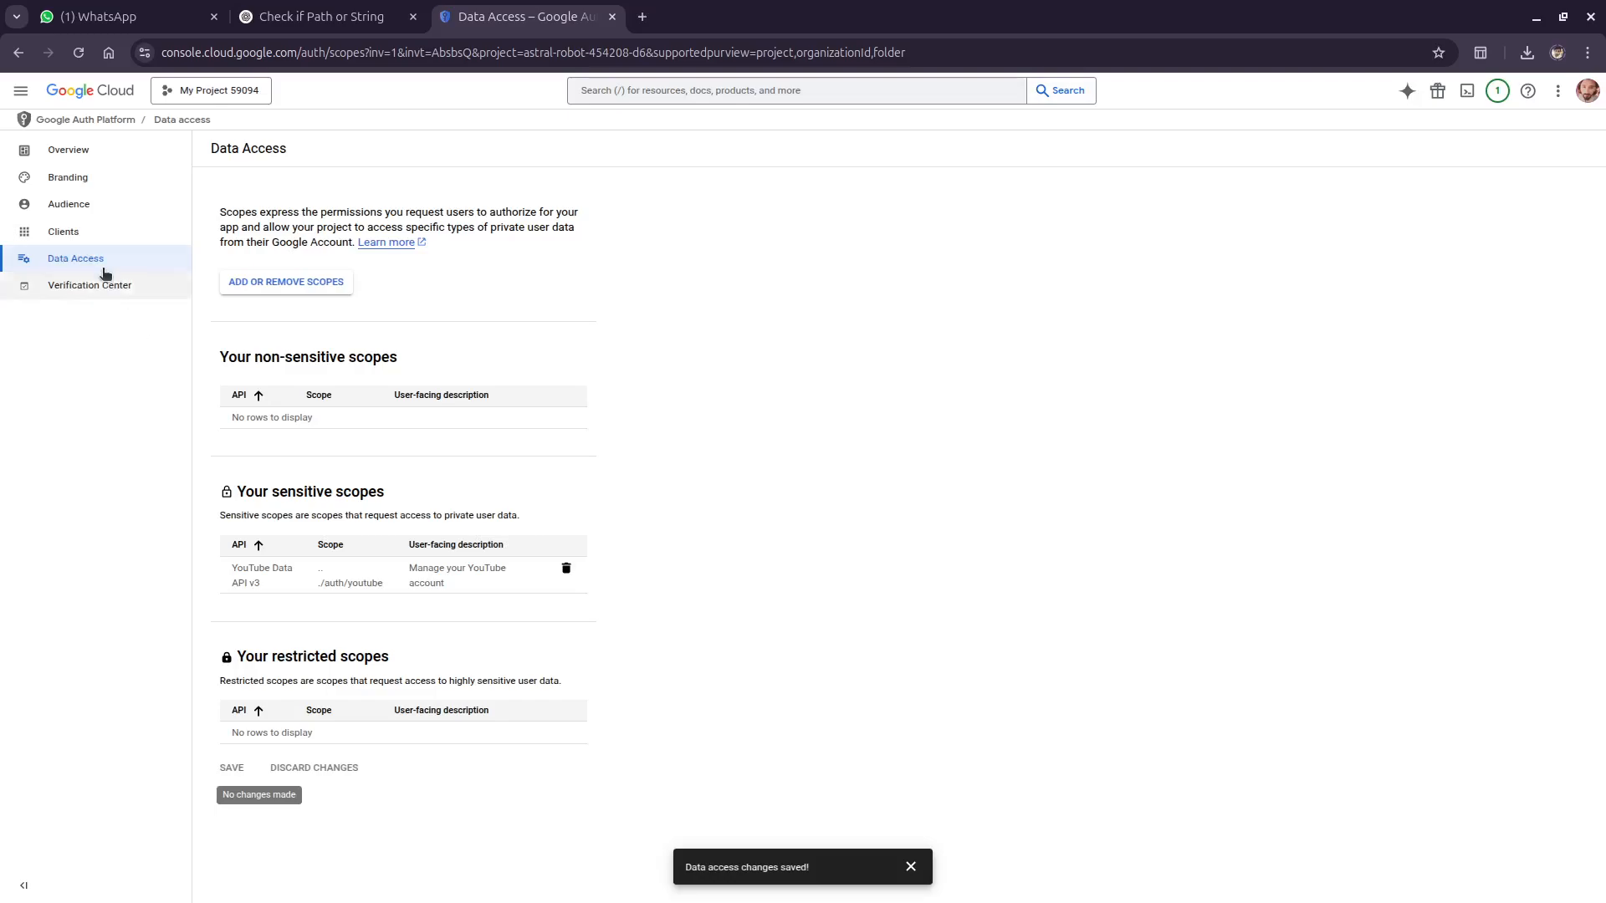
Step: Create an OAuth client with application type Desktop app, keeping the name Desktop client 1
{"action": "left_click", "coordinate": [64, 232]}
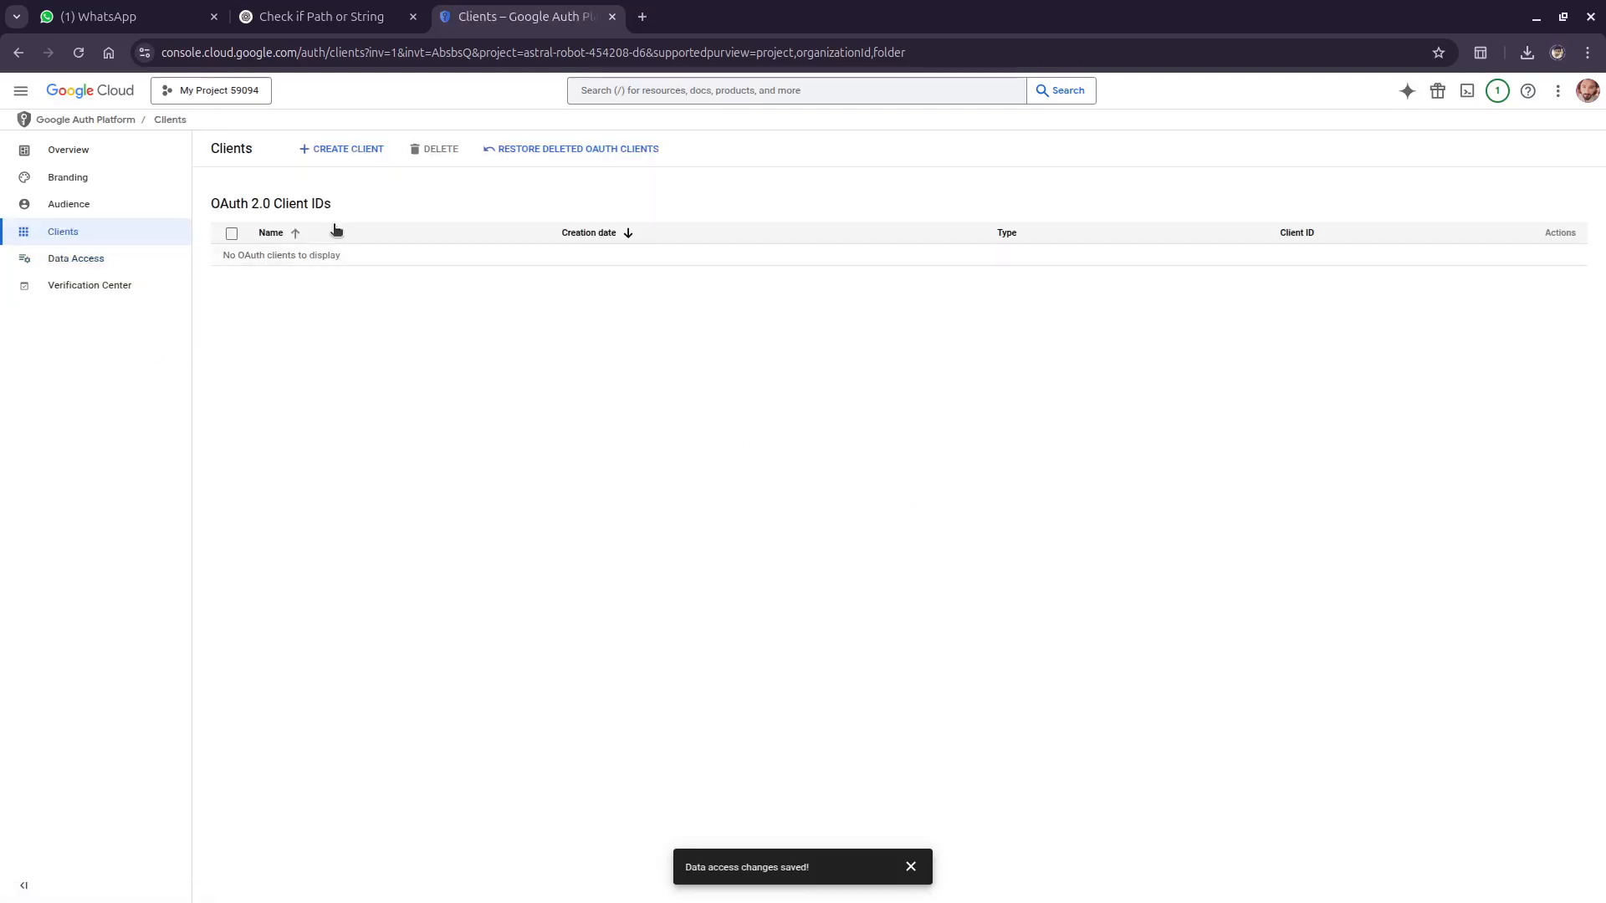
{"action": "left_click", "coordinate": [343, 149]}
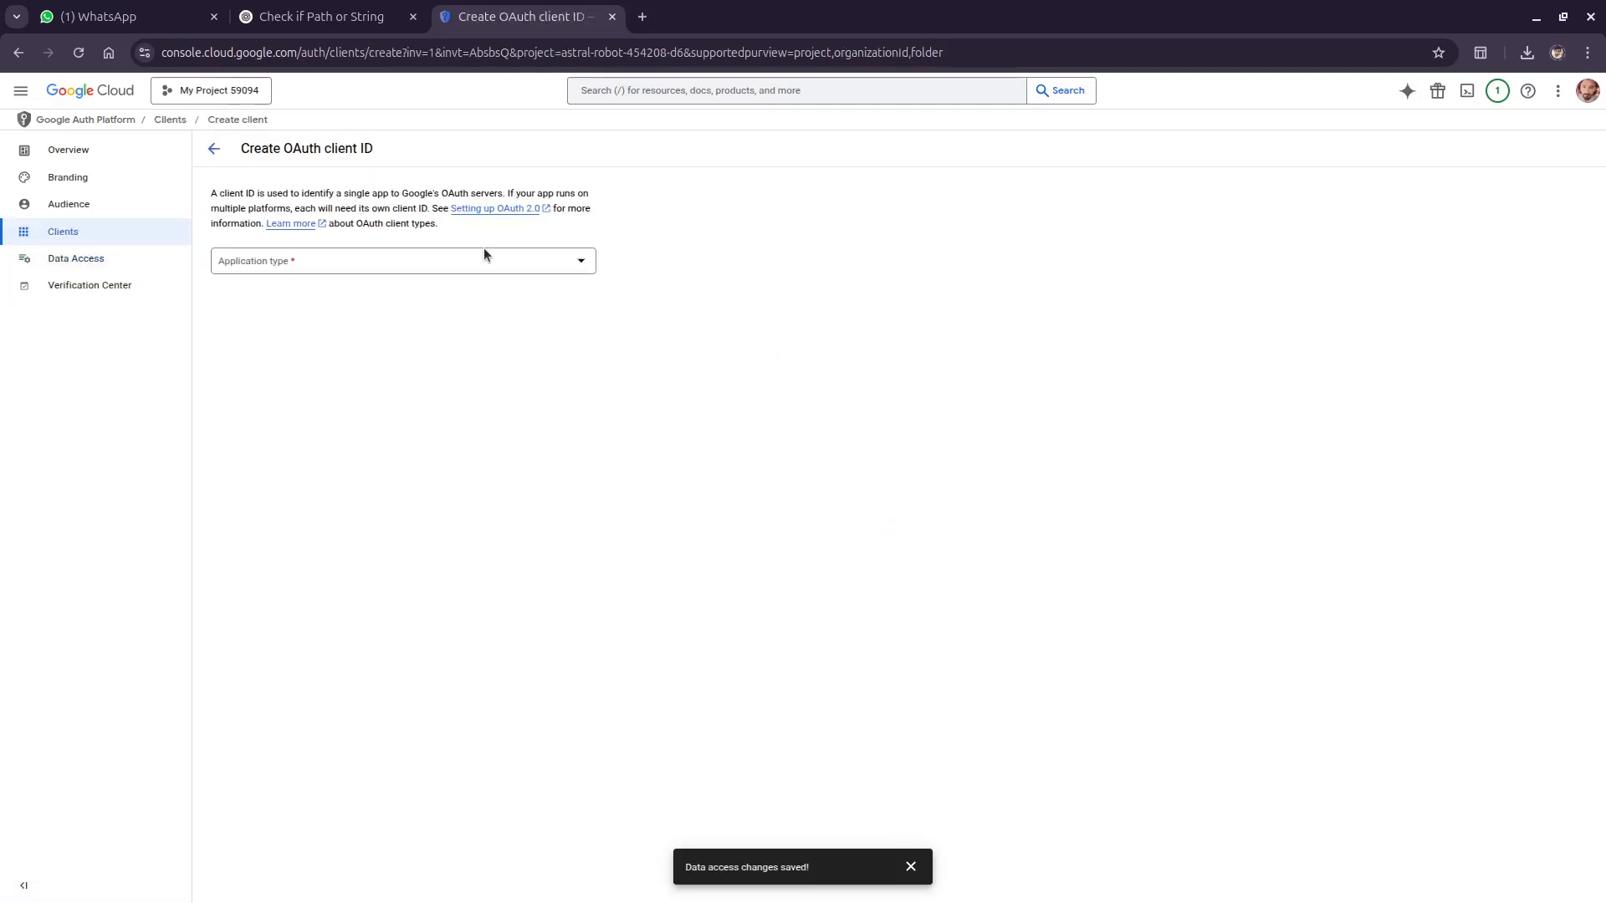
{"action": "left_click", "coordinate": [459, 263]}
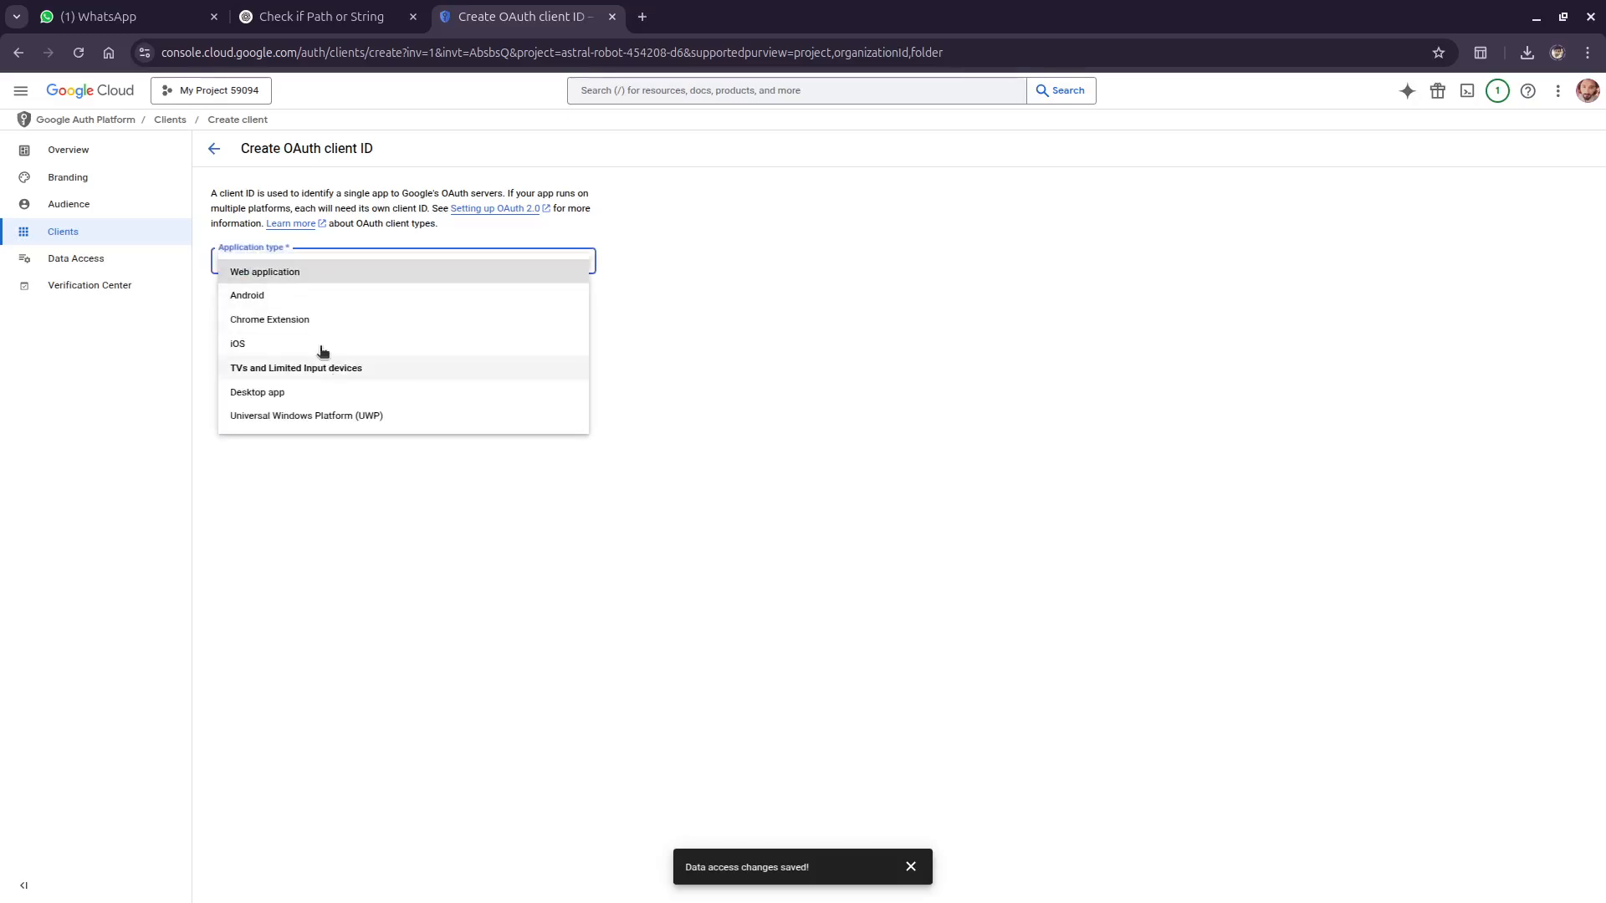
{"action": "left_click", "coordinate": [280, 397]}
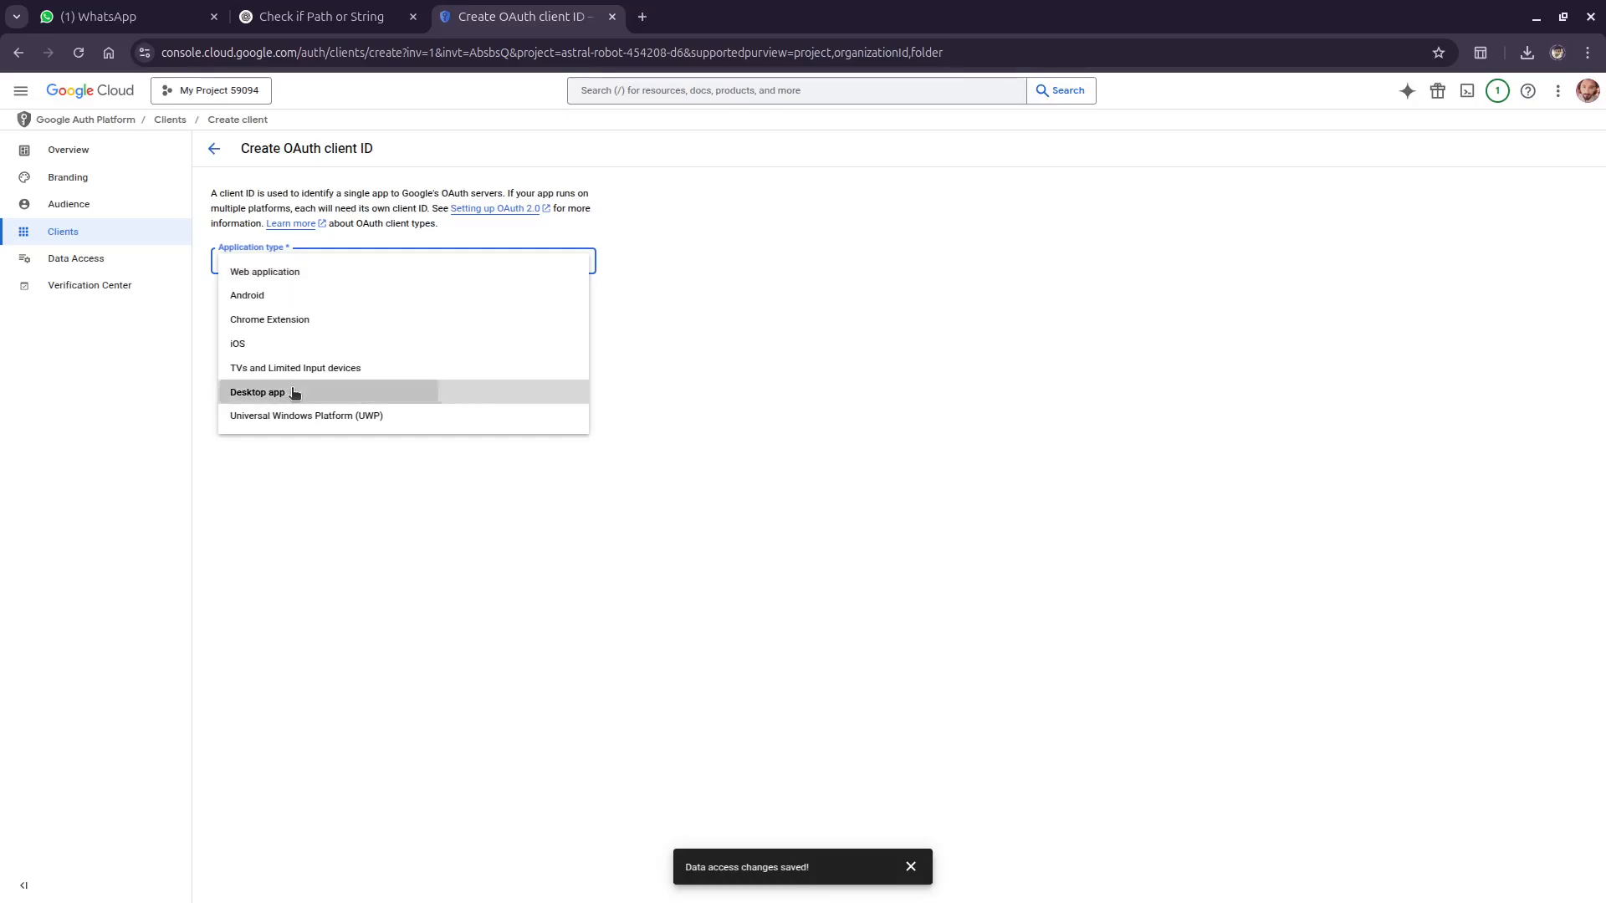
{"action": "left_click_drag", "start_coordinate": [310, 311], "coordinate": [209, 307]}
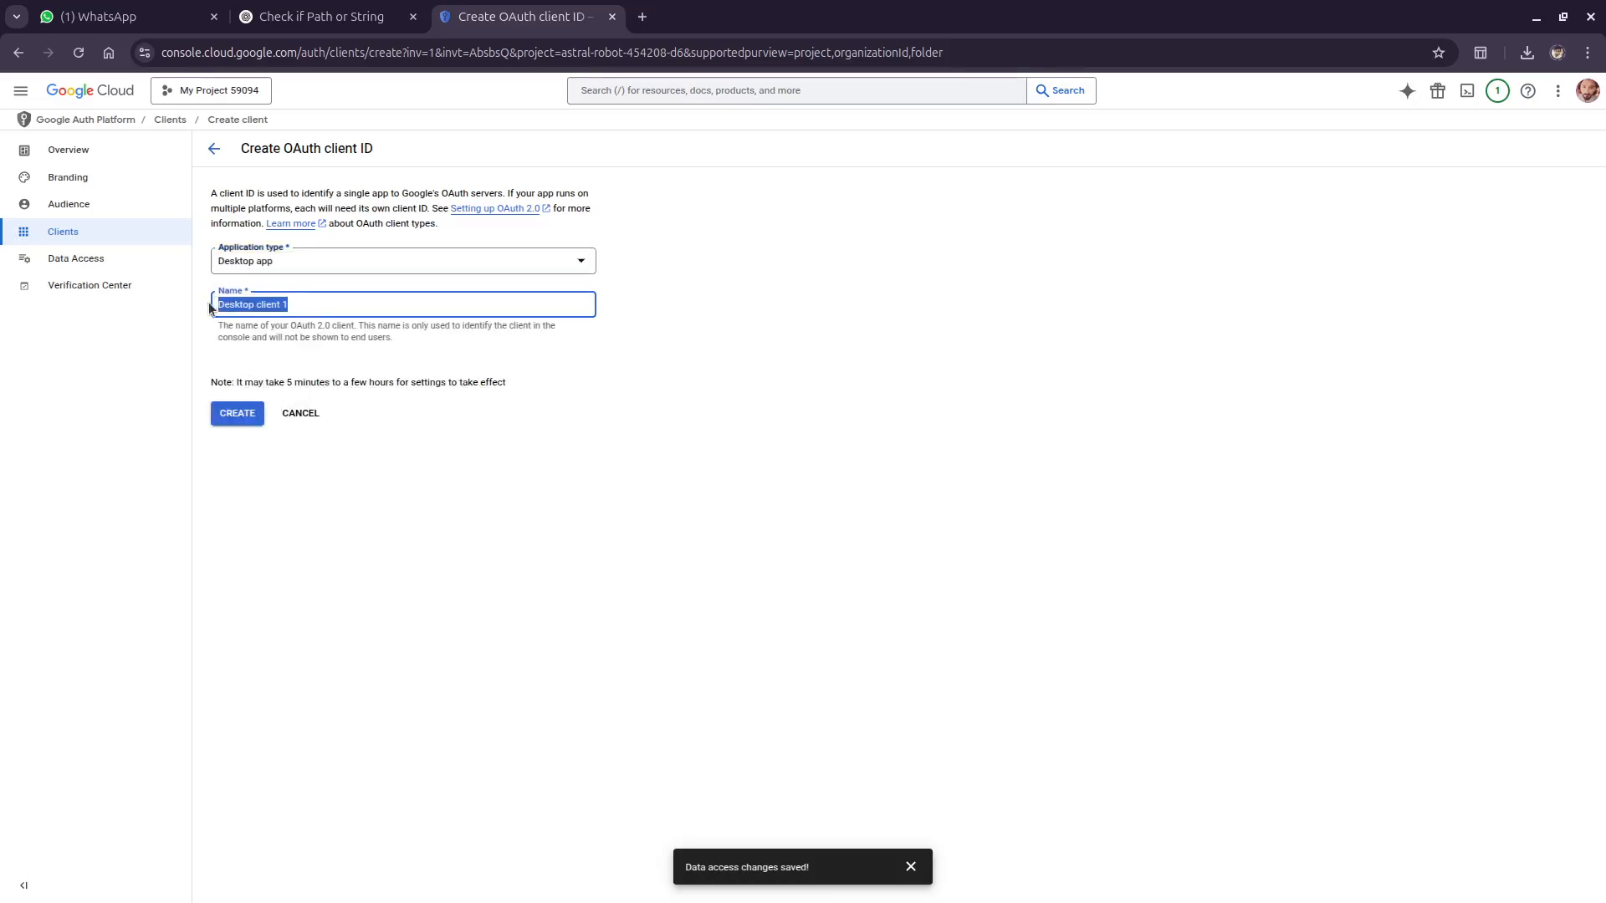
{"action": "left_click", "coordinate": [766, 366]}
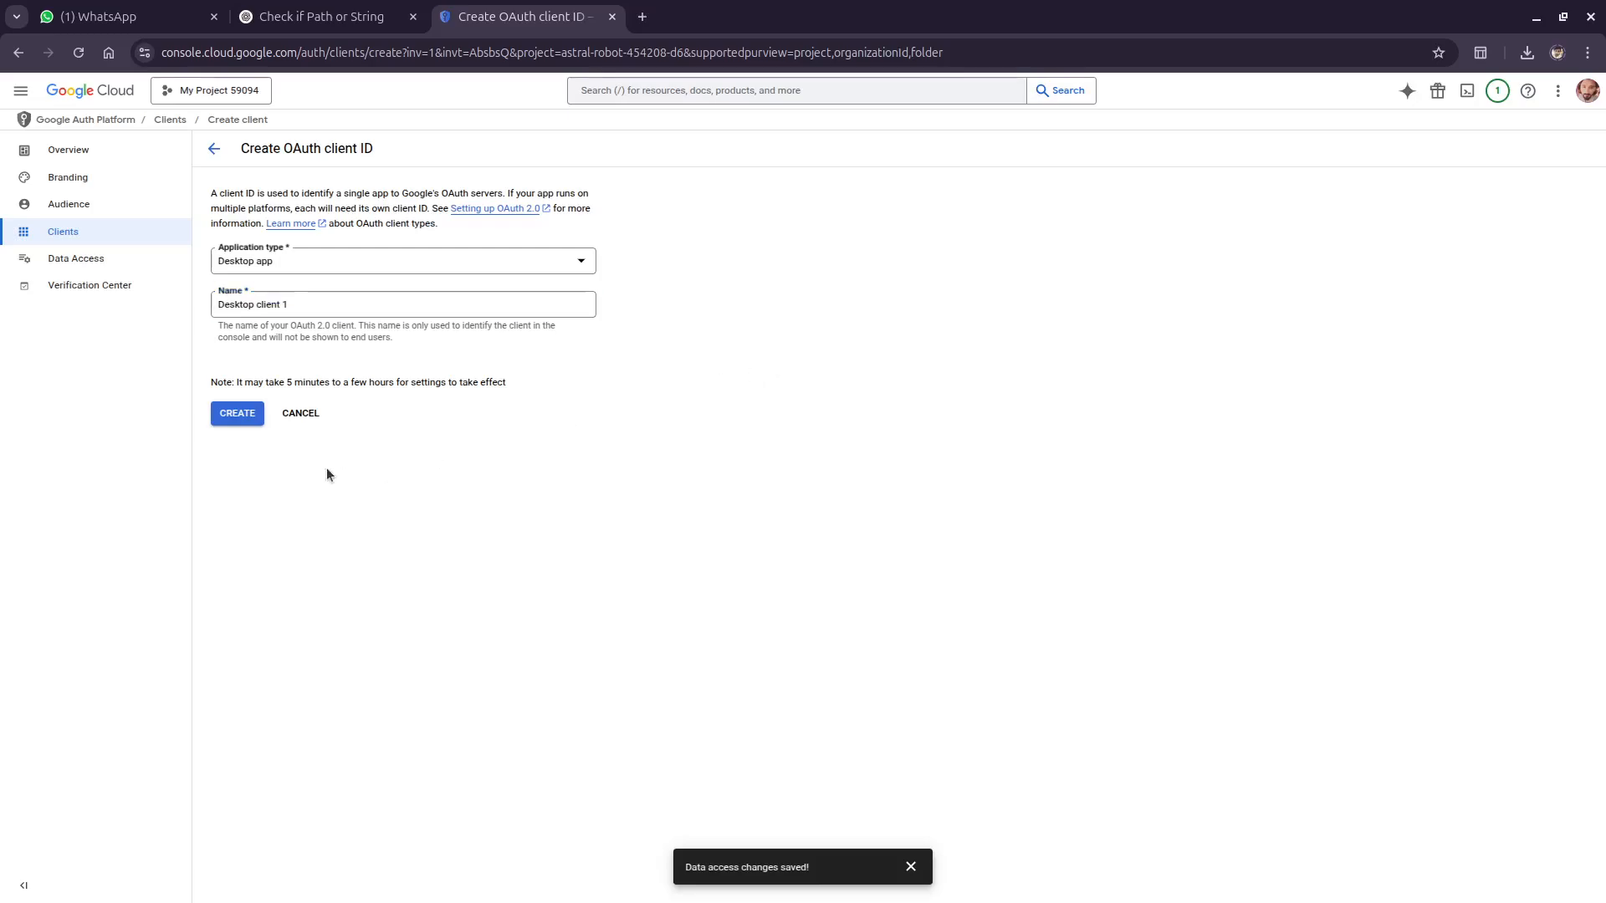
{"action": "left_click", "coordinate": [245, 419]}
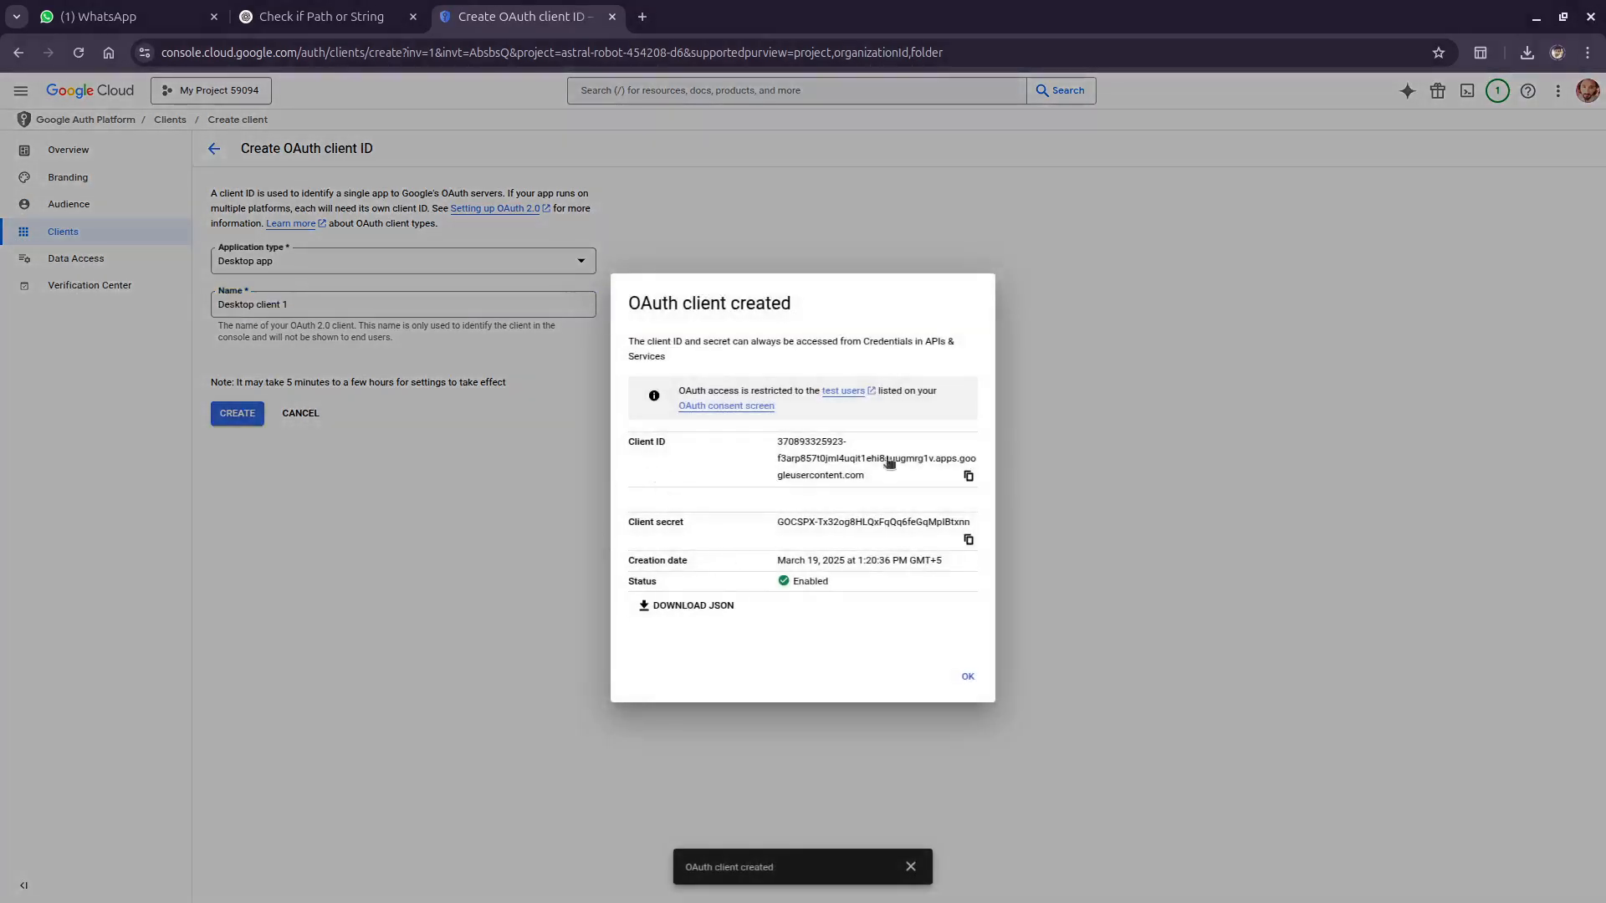
Step: Download the new client's JSON credentials, show the file in the Downloads folder, and rename it client_secret.json
{"action": "left_click", "coordinate": [688, 608]}
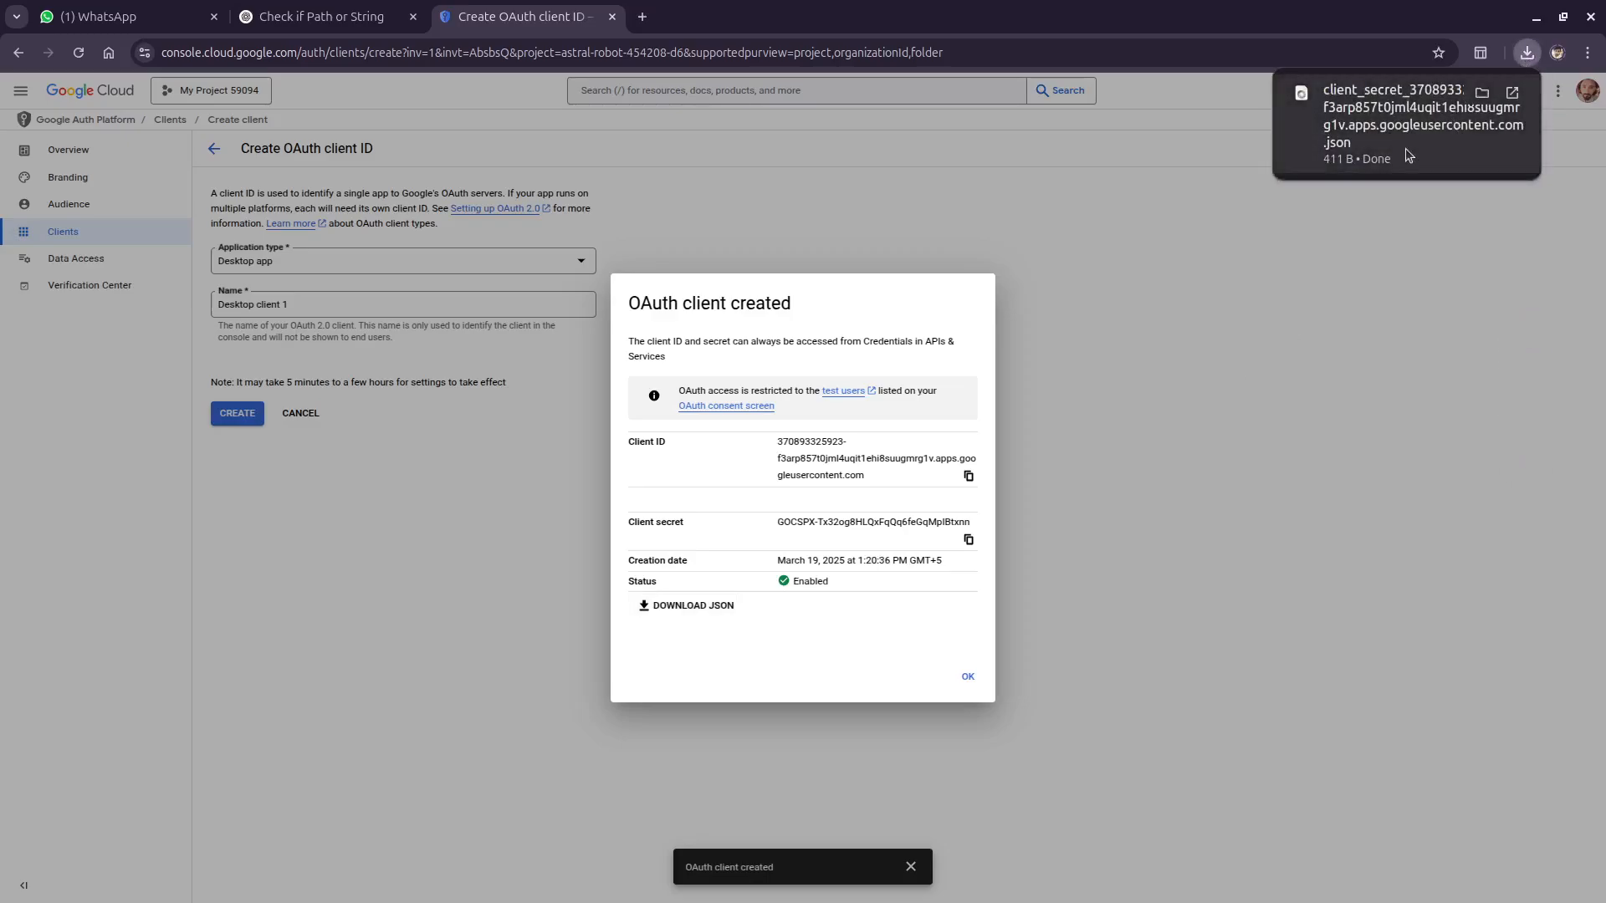
{"action": "left_click", "coordinate": [1482, 92]}
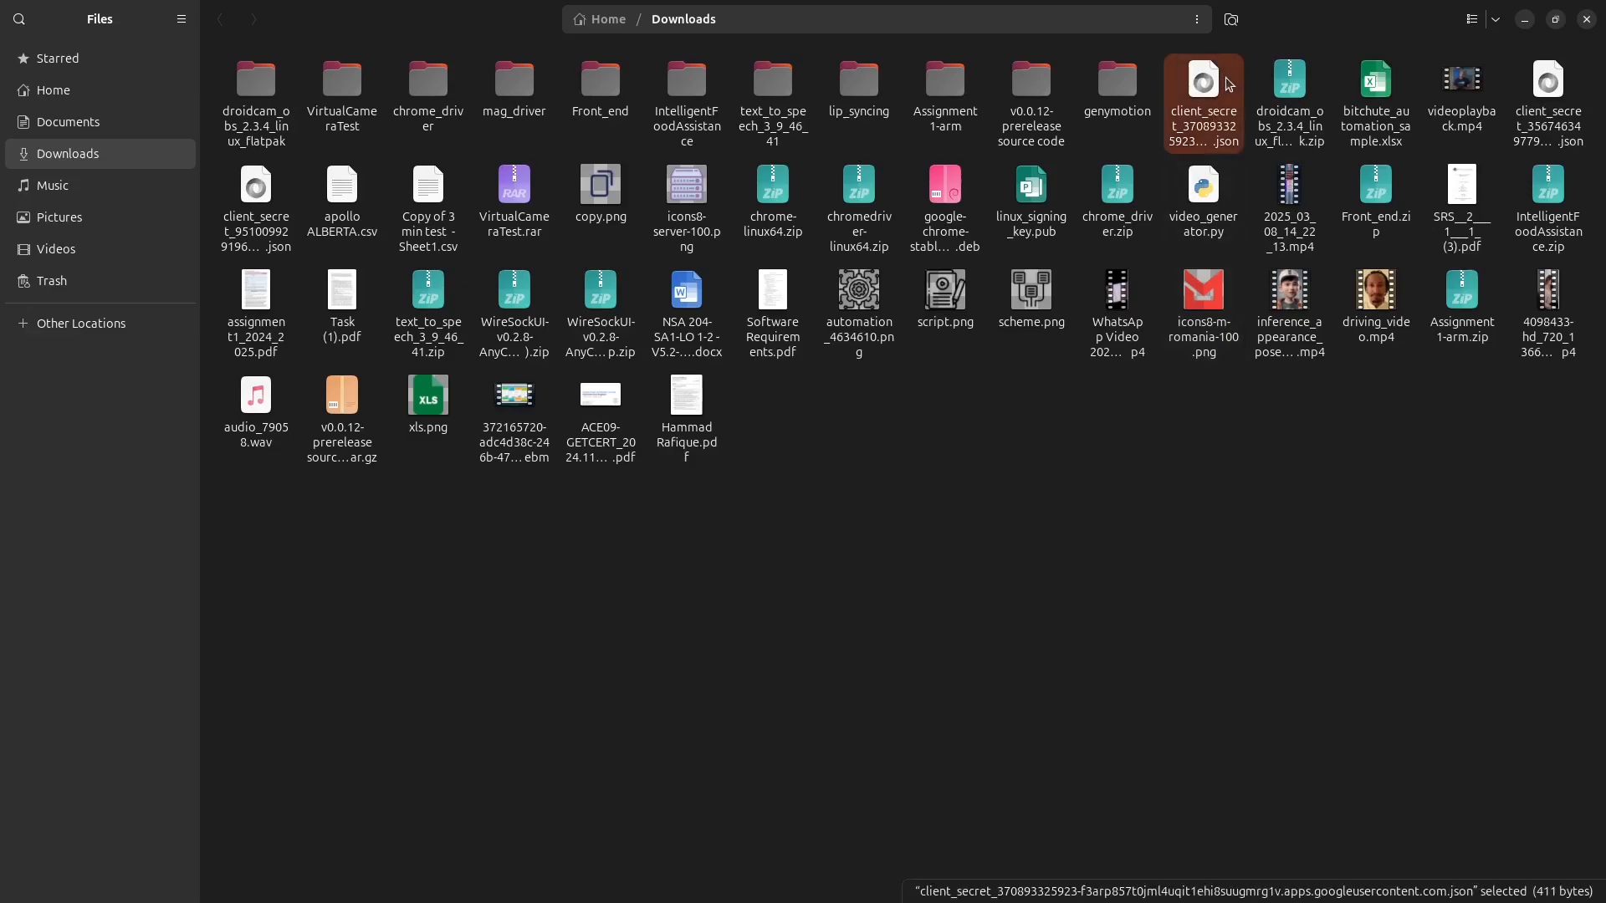
{"action": "key", "text": "F2"}
{"action": "key", "text": "BackSpace"}
{"action": "key", "text": "BackSpace"}
{"action": "key", "text": "BackSpace"}
{"action": "key", "text": "BackSpace"}
{"action": "key", "text": "BackSpace"}
{"action": "key", "text": "BackSpace"}
{"action": "key", "text": "BackSpace"}
{"action": "key", "text": "BackSpace"}
{"action": "key", "text": "BackSpace"}
{"action": "key", "text": "BackSpace"}
{"action": "key", "text": "BackSpace"}
{"action": "key", "text": "BackSpace"}
{"action": "key", "text": "BackSpace"}
{"action": "key", "text": "BackSpace"}
{"action": "key", "text": "BackSpace"}
{"action": "key", "text": "BackSpace"}
{"action": "key", "text": "BackSpace"}
{"action": "key", "text": "BackSpace"}
{"action": "key", "text": "BackSpace"}
{"action": "key", "text": "BackSpace"}
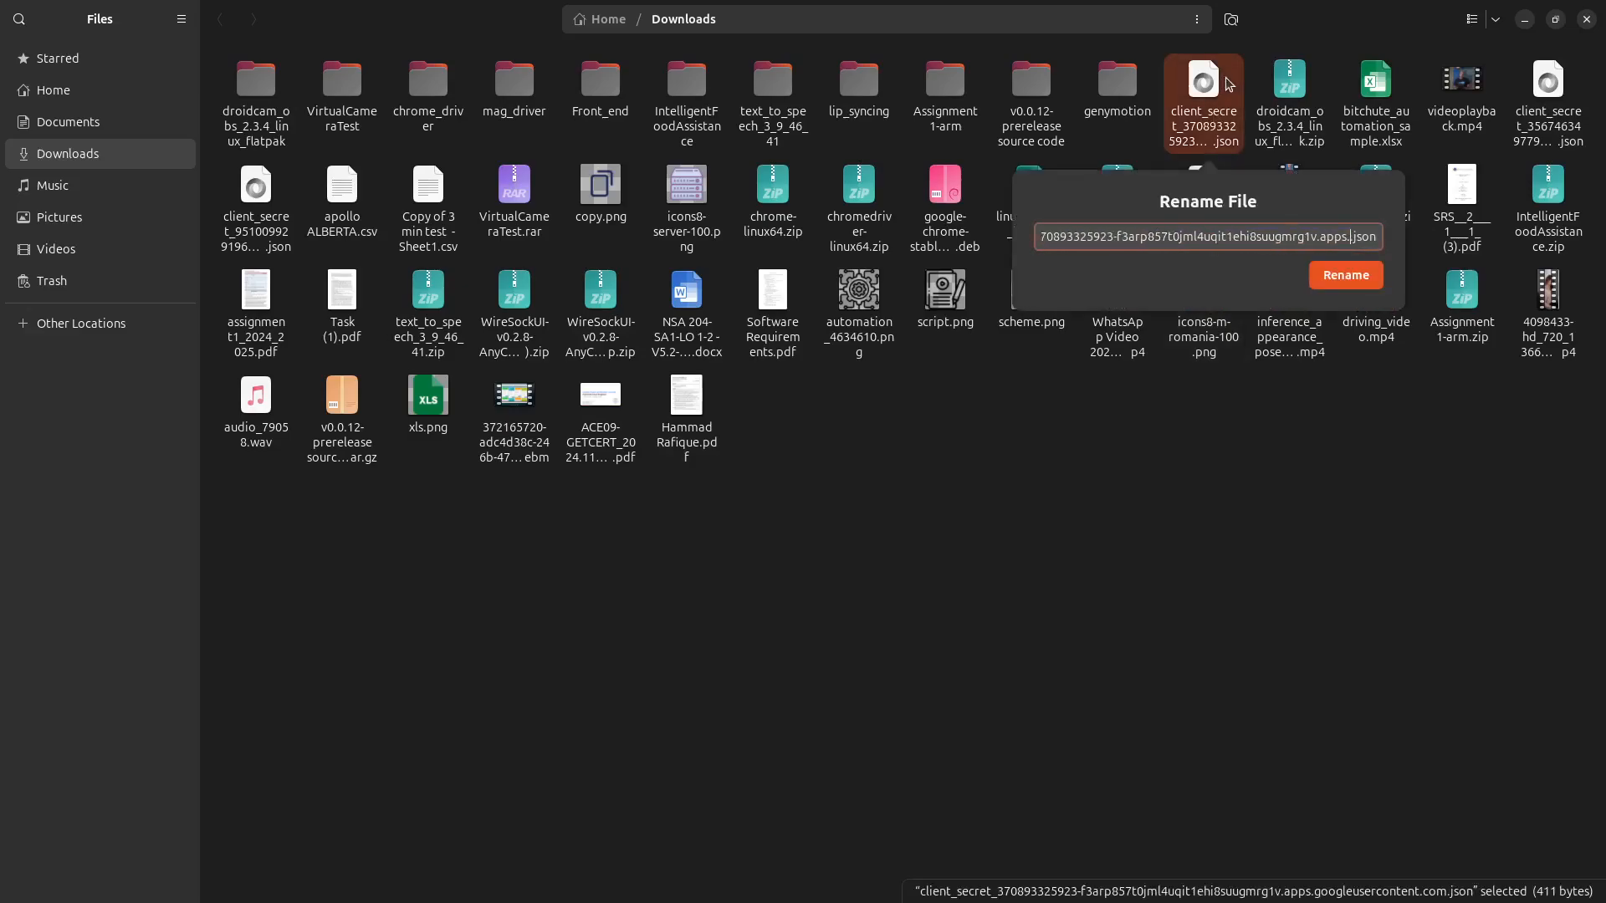
{"action": "key", "text": "BackSpace"}
{"action": "key", "text": "BackSpace"}
{"action": "key", "text": "BackSpace"}
{"action": "key", "text": "BackSpace"}
{"action": "key", "text": "BackSpace"}
{"action": "key", "text": "BackSpace"}
{"action": "key", "text": "BackSpace"}
{"action": "key", "text": "BackSpace"}
{"action": "key", "text": "BackSpace"}
{"action": "key", "text": "BackSpace"}
{"action": "key", "text": "BackSpace"}
{"action": "key", "text": "BackSpace"}
{"action": "key", "text": "BackSpace"}
{"action": "key", "text": "BackSpace"}
{"action": "key", "text": "BackSpace"}
{"action": "key", "text": "BackSpace"}
{"action": "key", "text": "BackSpace"}
{"action": "key", "text": "BackSpace"}
{"action": "key", "text": "BackSpace"}
{"action": "key", "text": "BackSpace"}
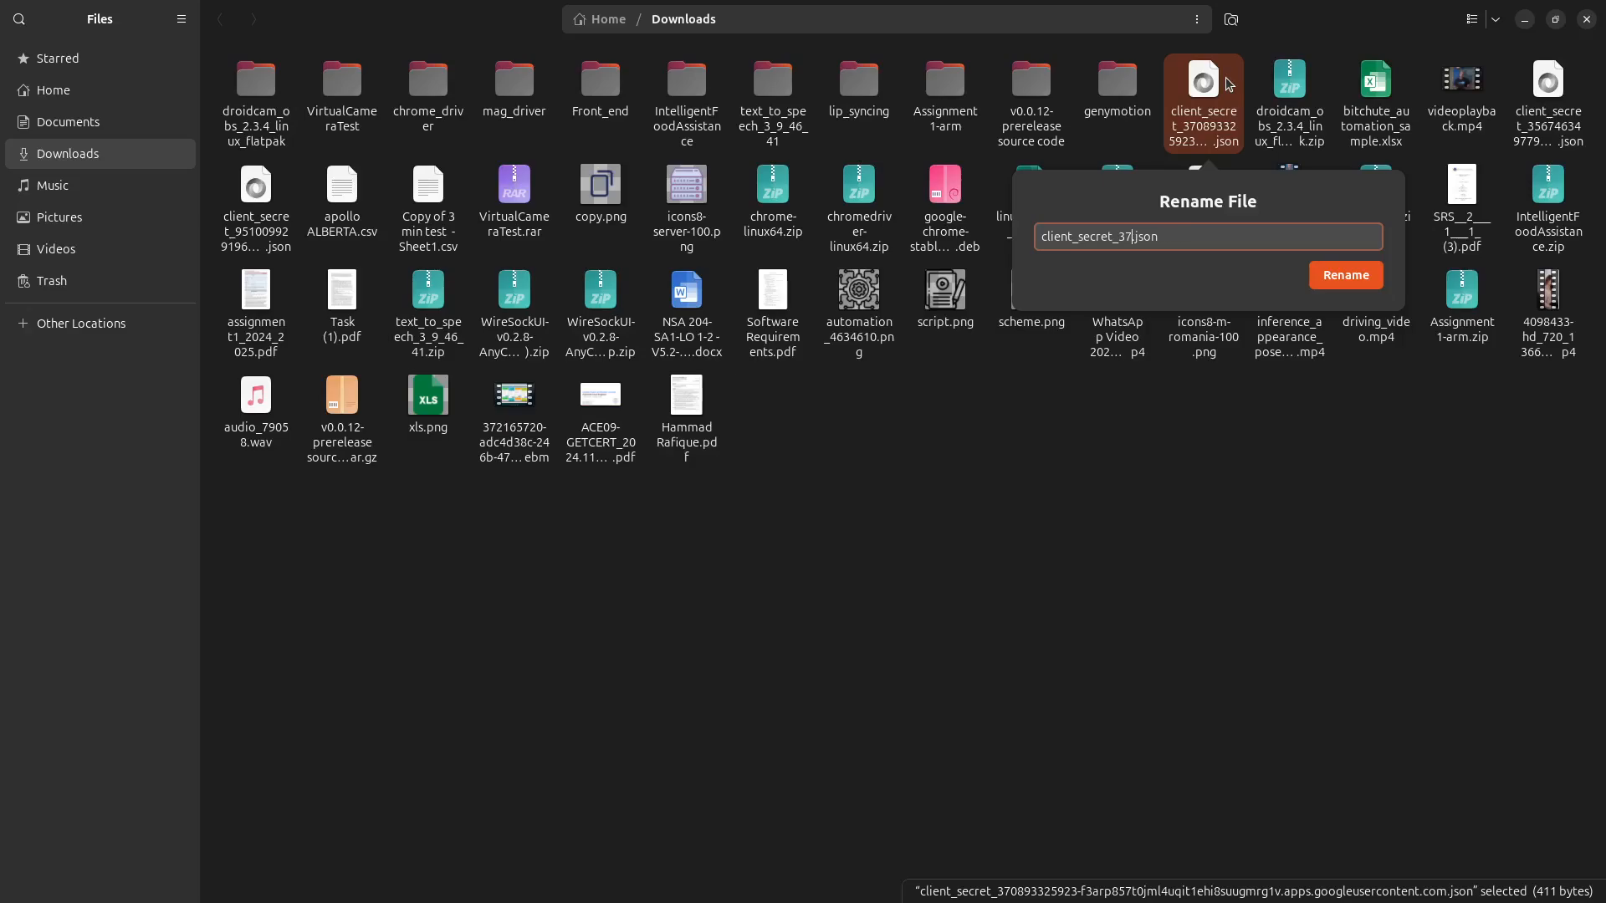
{"action": "key", "text": "Return"}
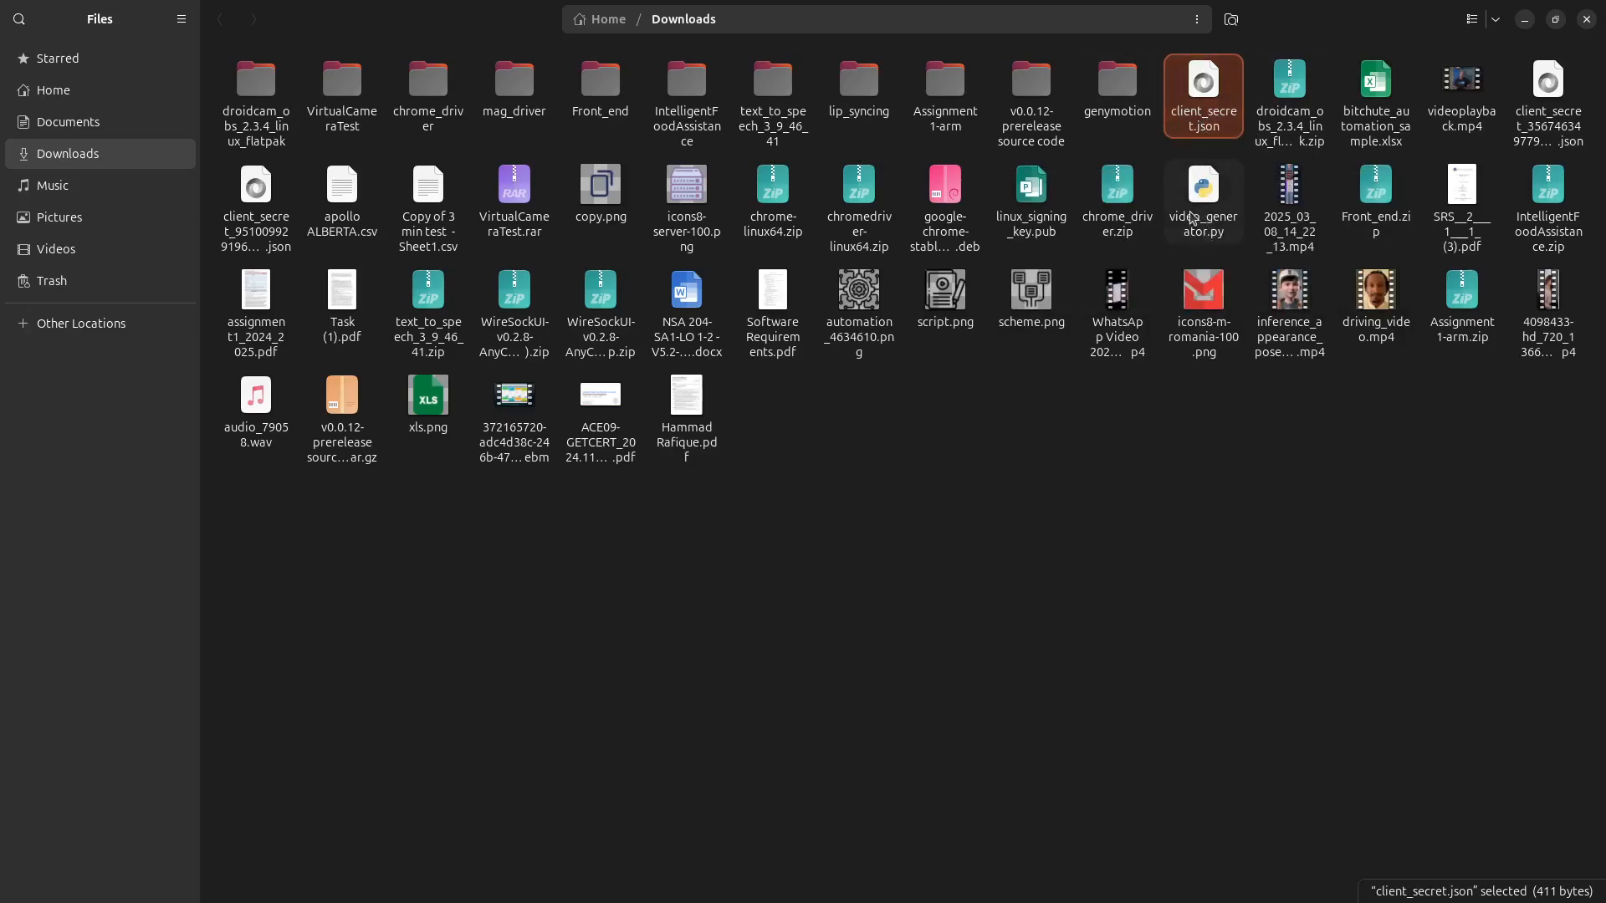
Step: Switch back to the Google Cloud console in Chrome and dismiss the OAuth client created dialog
{"action": "key", "text": "super"}
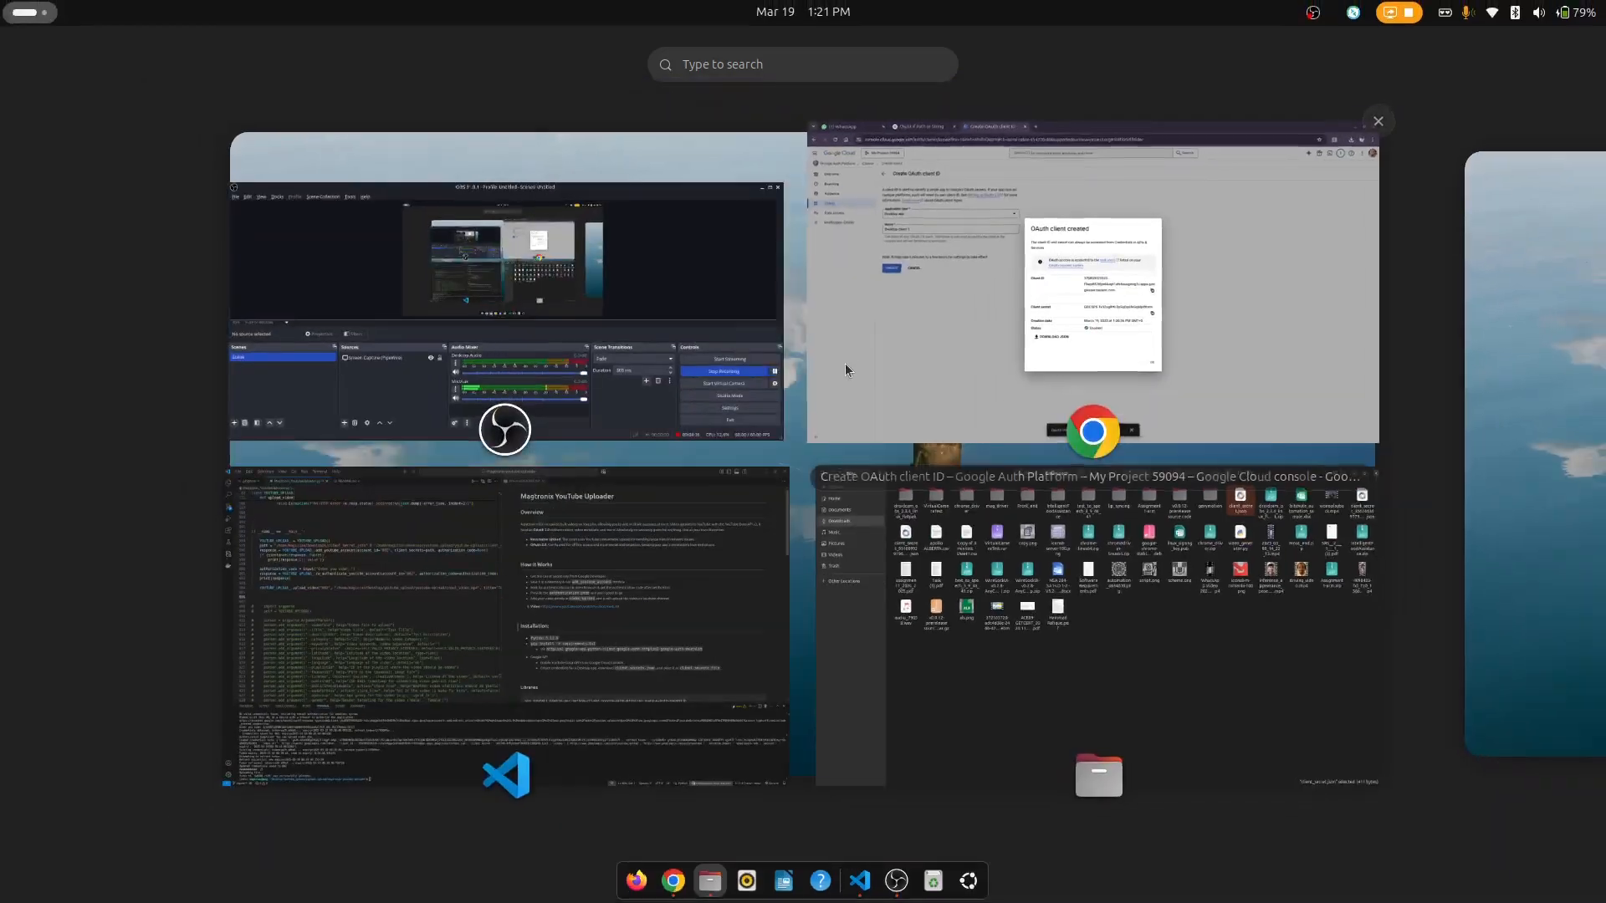
{"action": "left_click", "coordinate": [900, 313]}
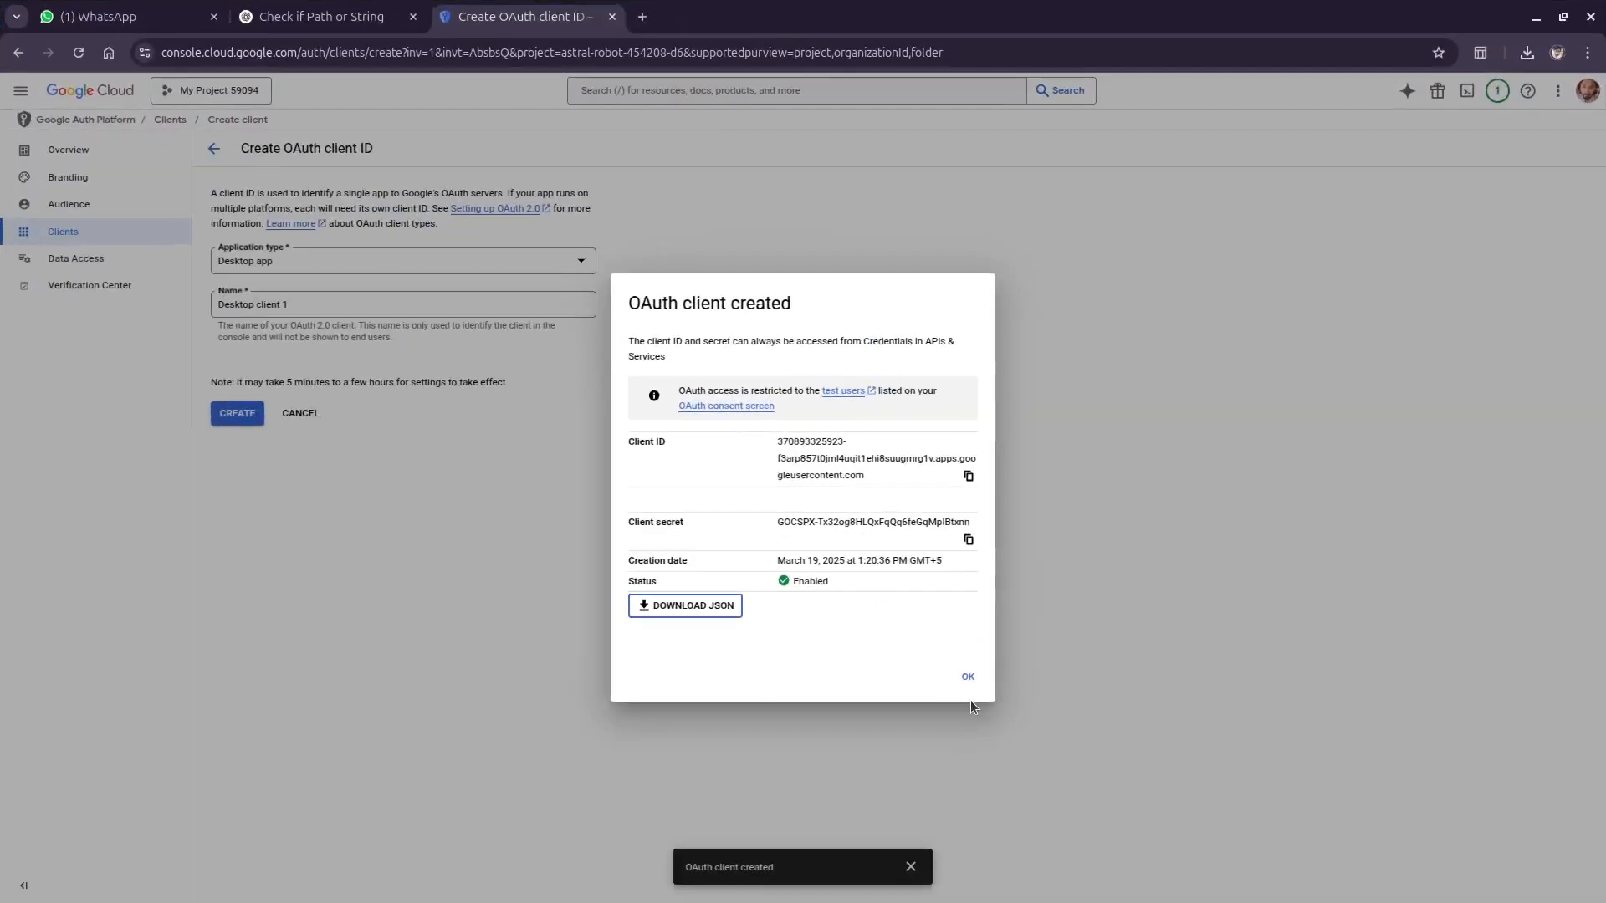
{"action": "left_click", "coordinate": [966, 676]}
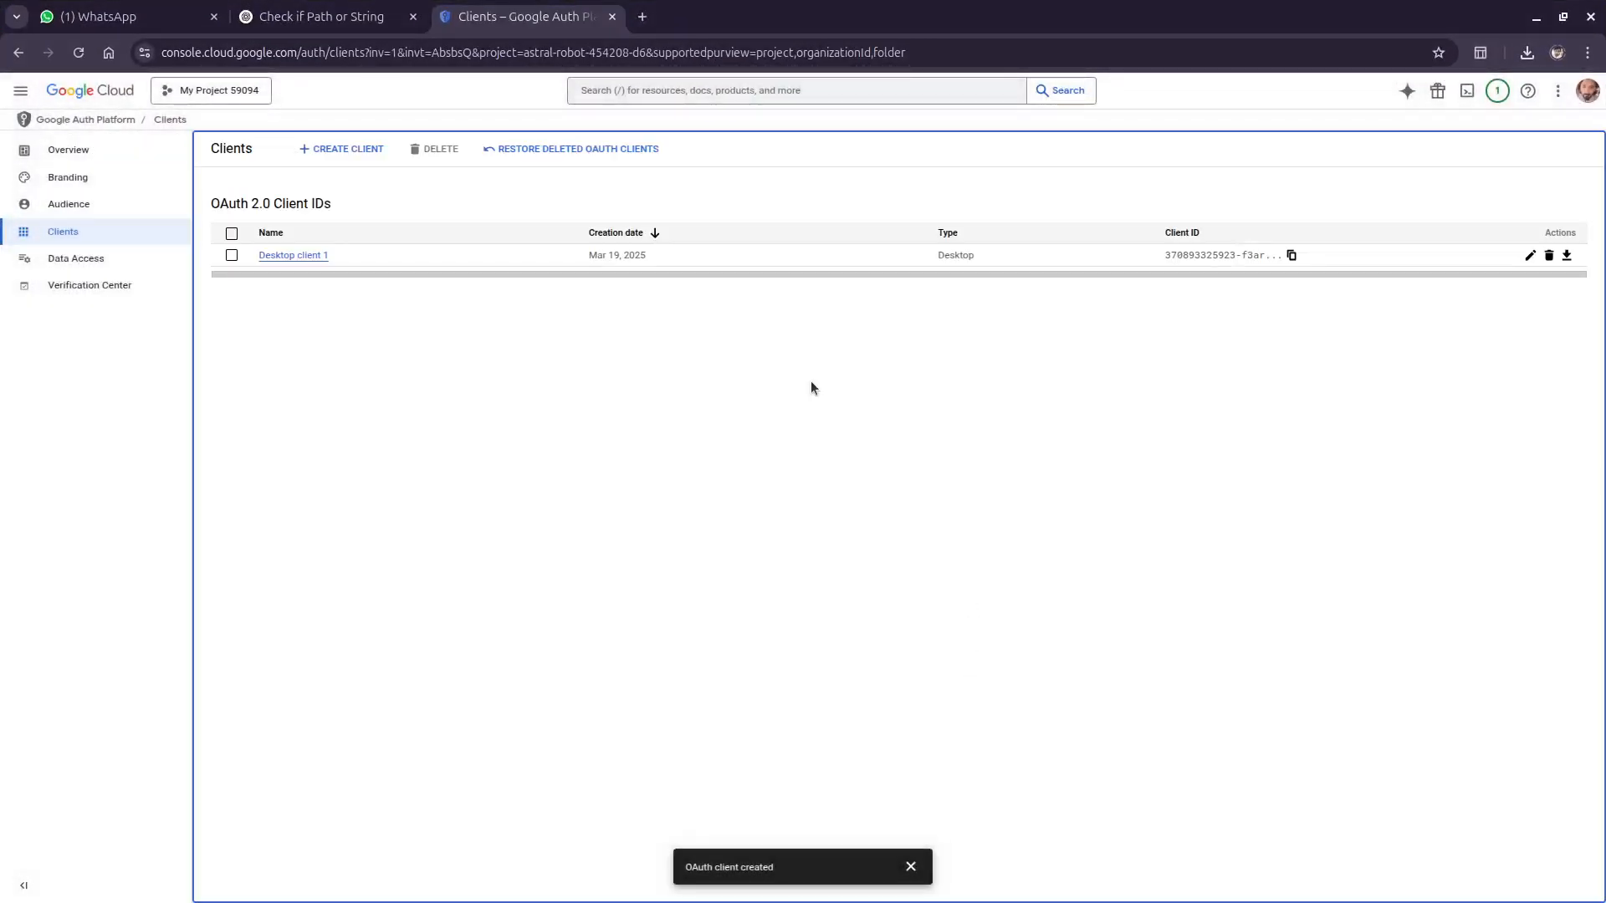